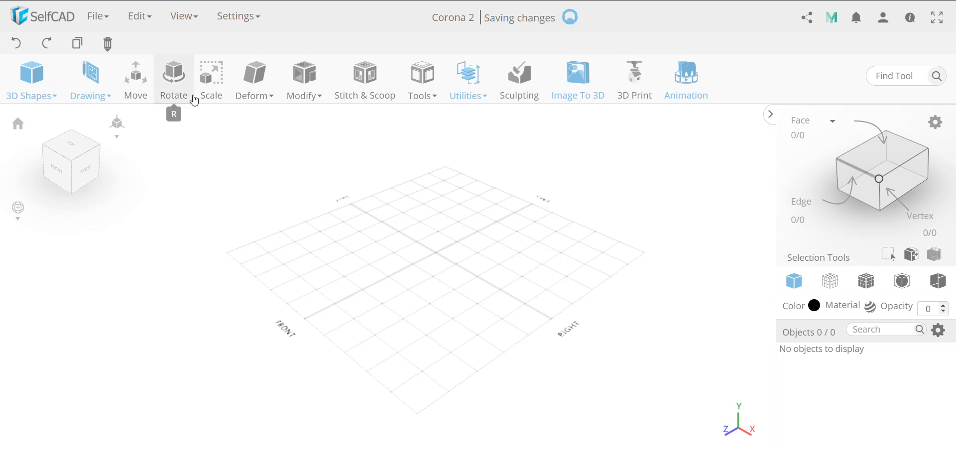
Add a 300 × 25 × 50 cube to the scene
click(482, 89)
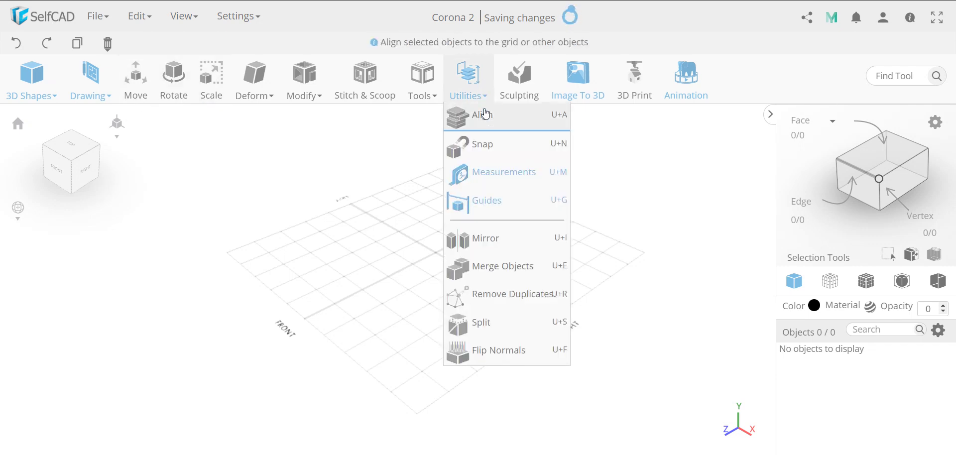
click(338, 236)
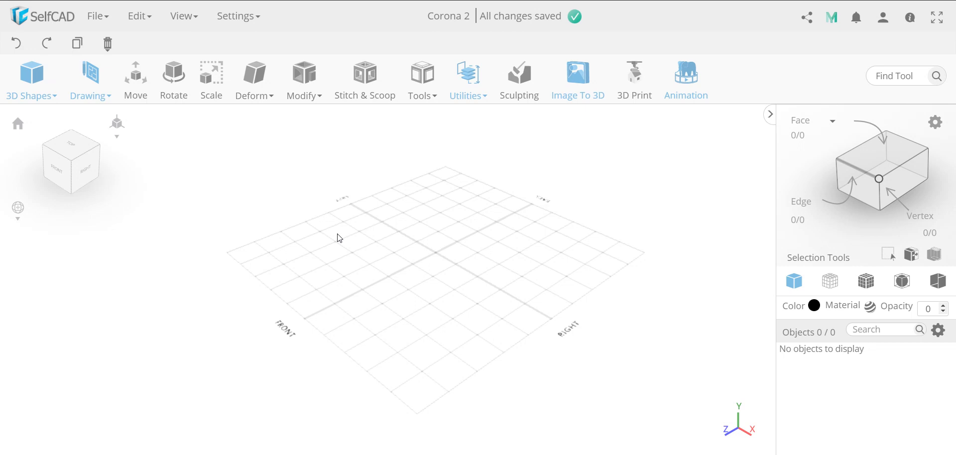
click(32, 77)
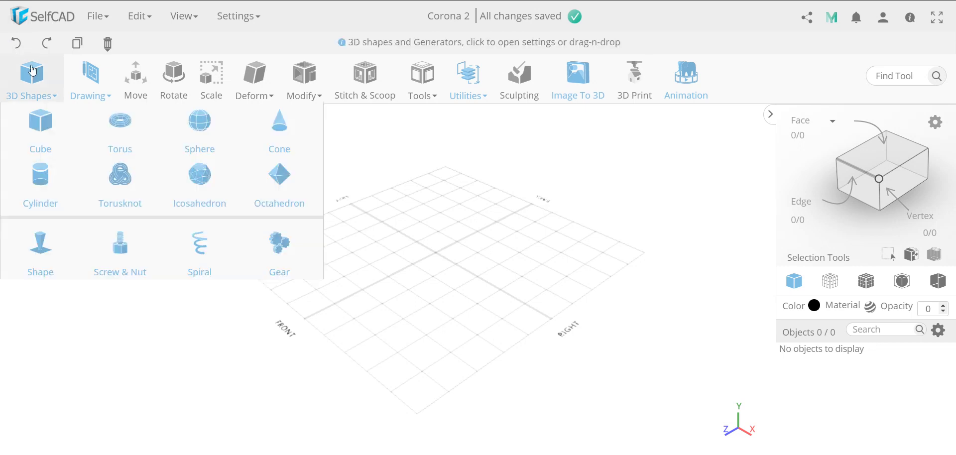
click(48, 121)
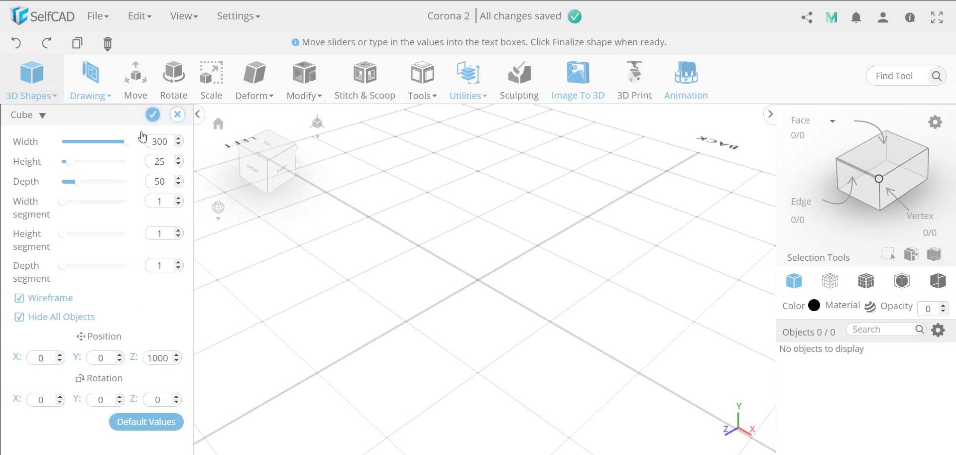
click(152, 117)
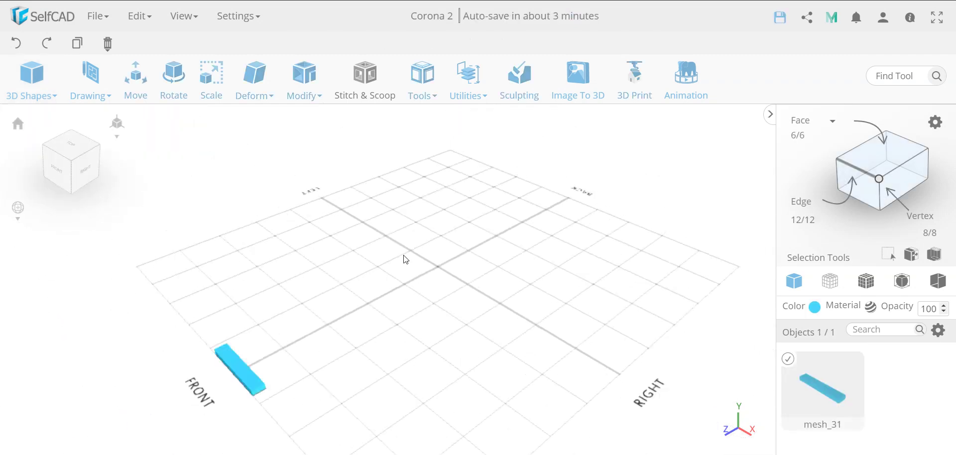
Rename the new mesh_31 object to 'Base'
double_click(821, 424)
text(Base)
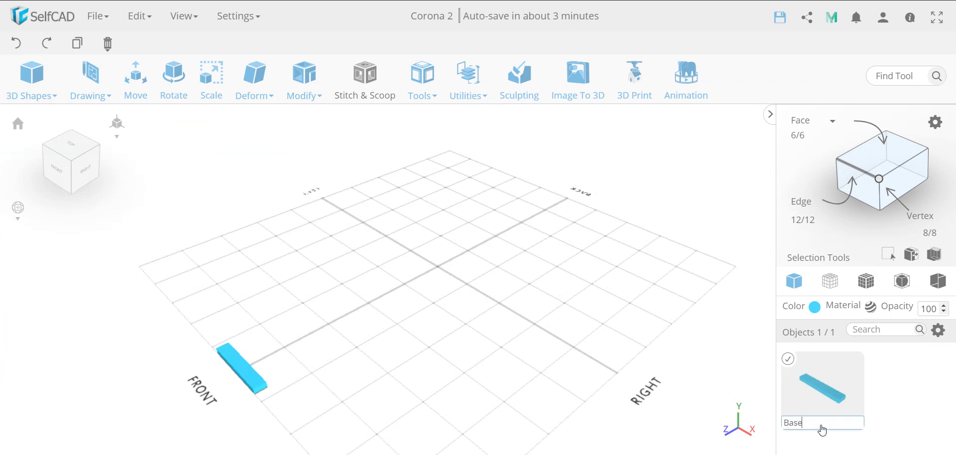
key(Return)
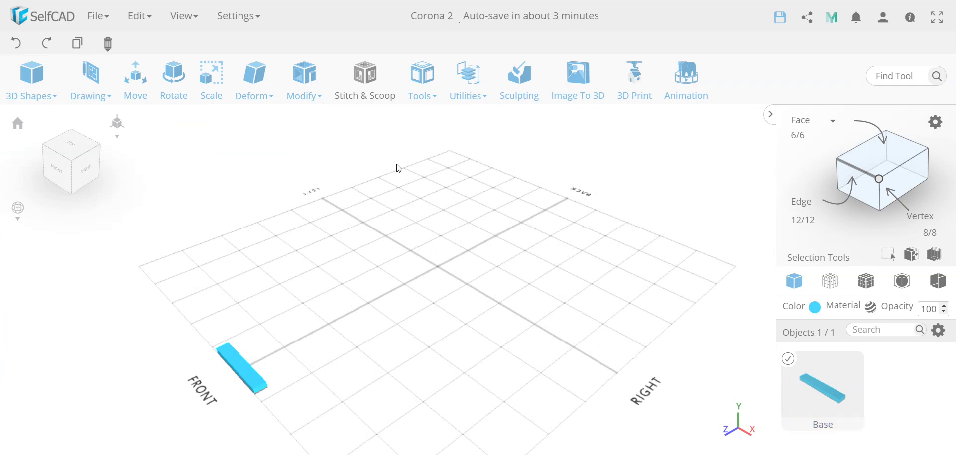
Make 15 offset copies of Base with the Corona 2 Copy Offsets macro
click(424, 95)
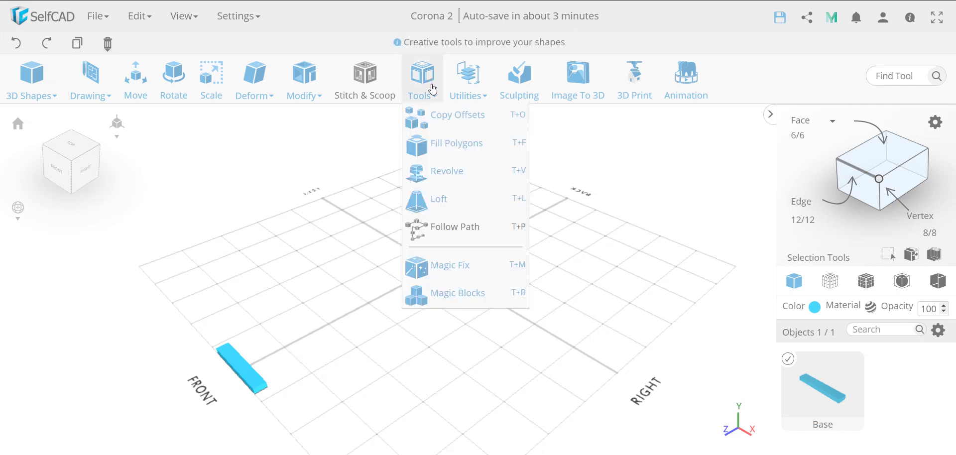
click(437, 116)
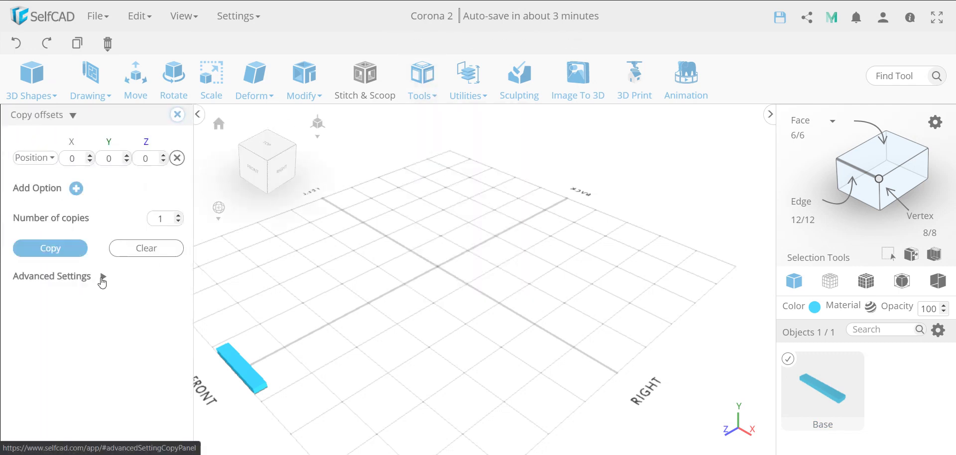
click(97, 289)
click(97, 308)
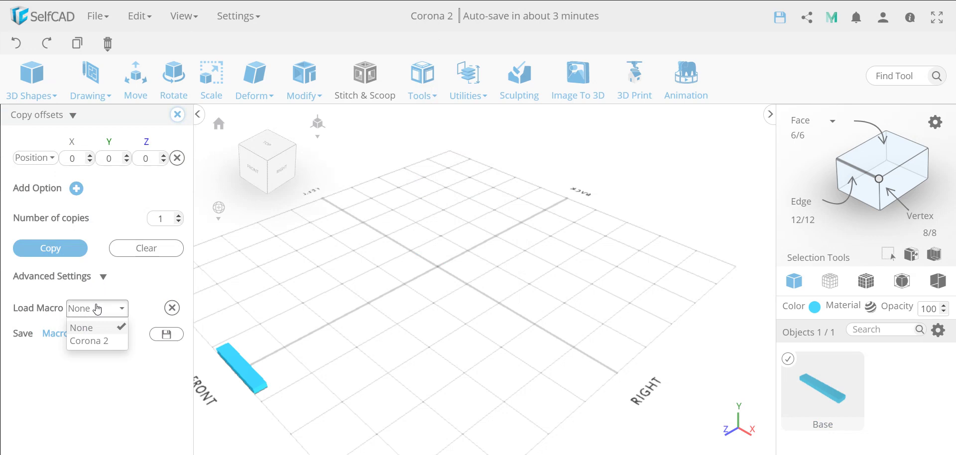
click(100, 338)
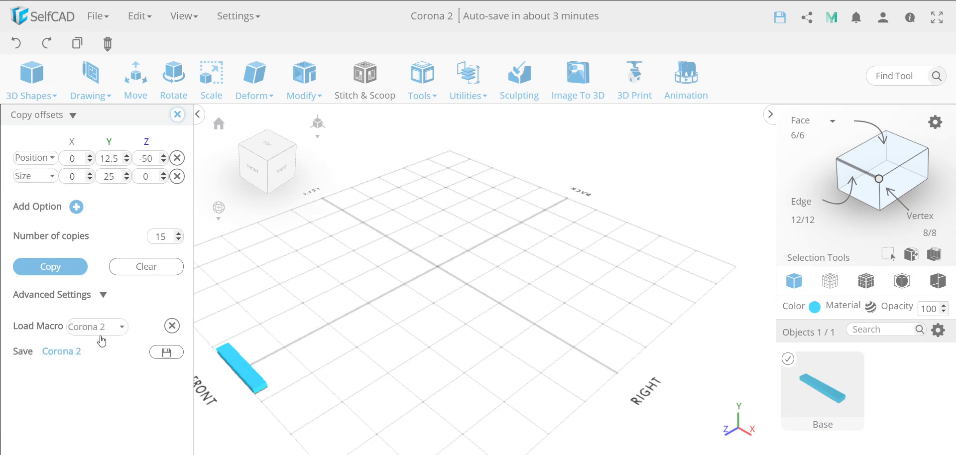
click(69, 268)
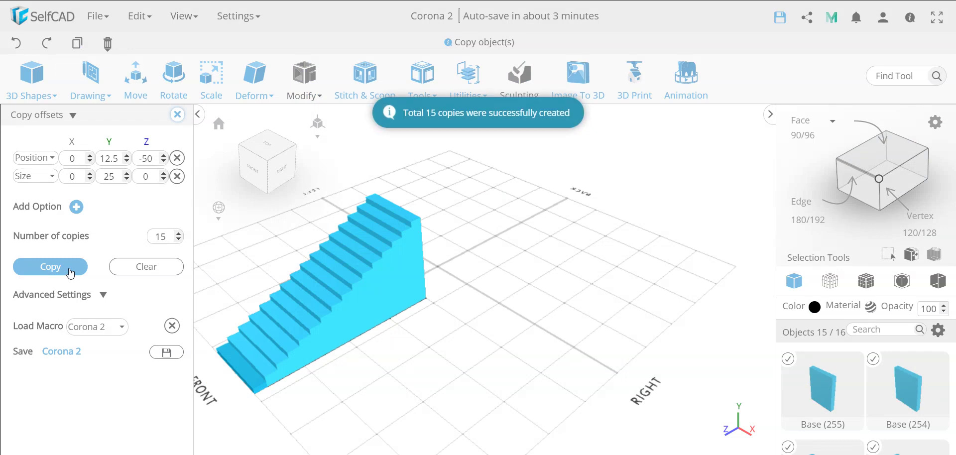
click(177, 115)
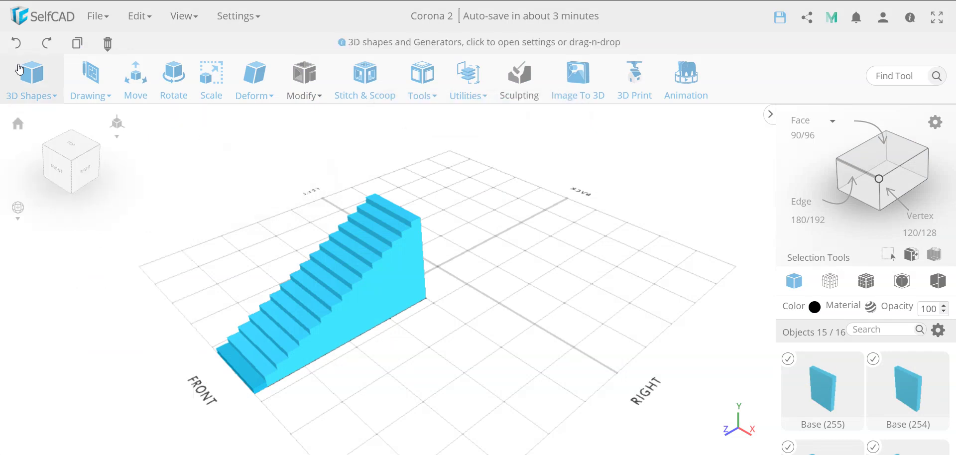
Add a cylinder with radius 12.5 and height 205
click(31, 77)
click(42, 183)
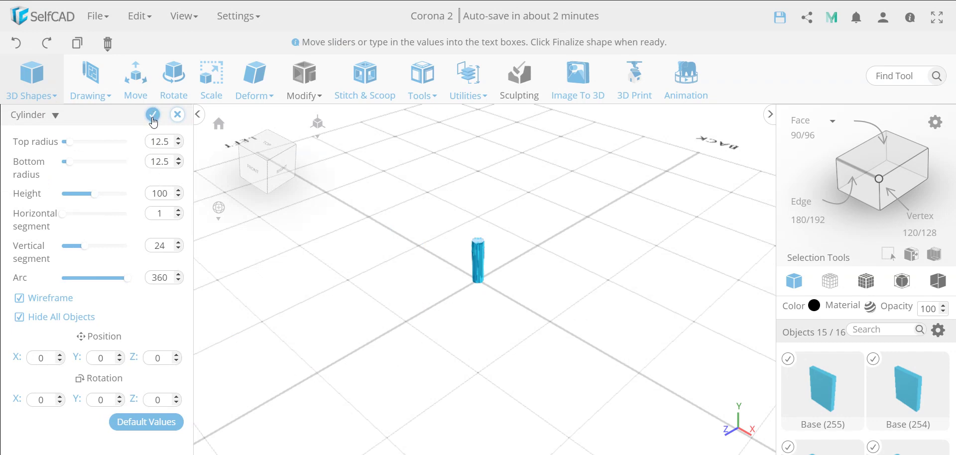
double_click(160, 193)
text(205)
click(153, 114)
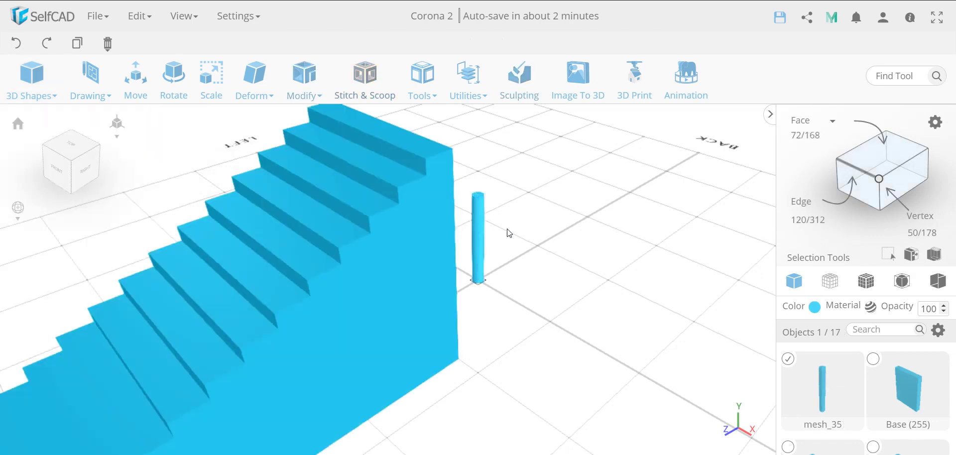
Align the cylinder to the top of Base, dismissing the workspace size warning
scroll(478, 230, down, 5)
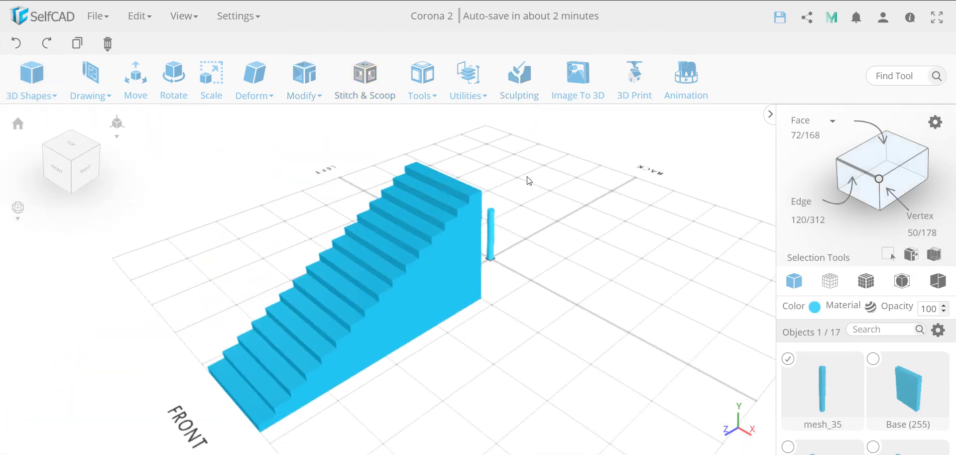
click(468, 80)
click(486, 118)
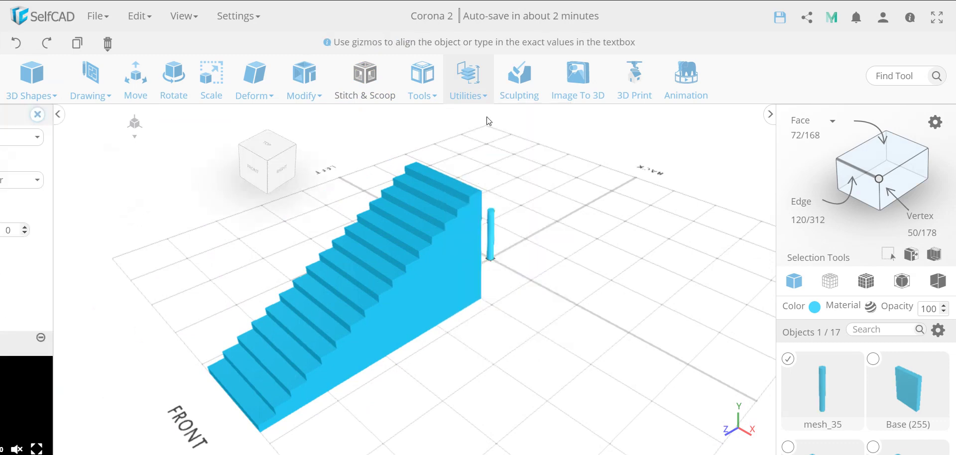
click(161, 142)
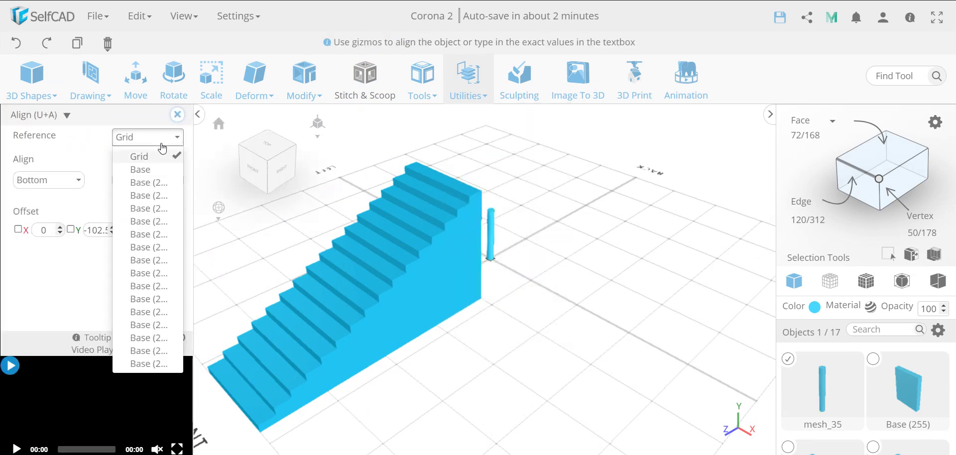
click(148, 171)
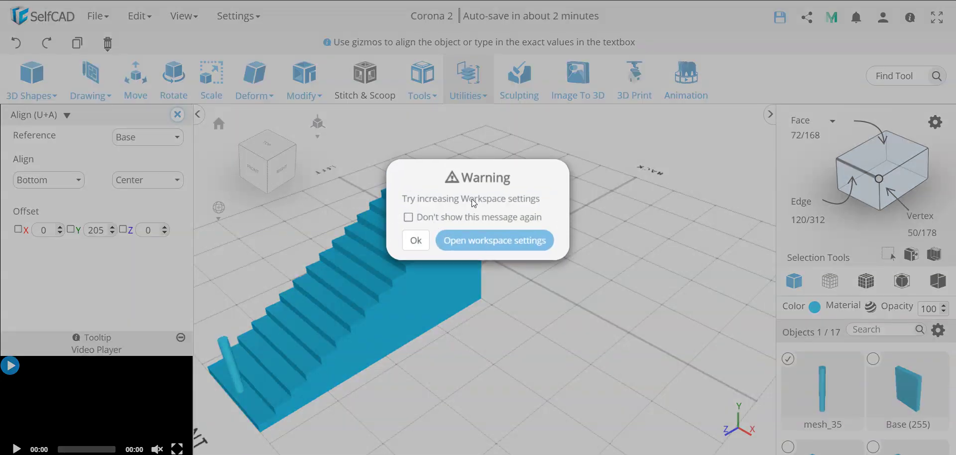
click(415, 240)
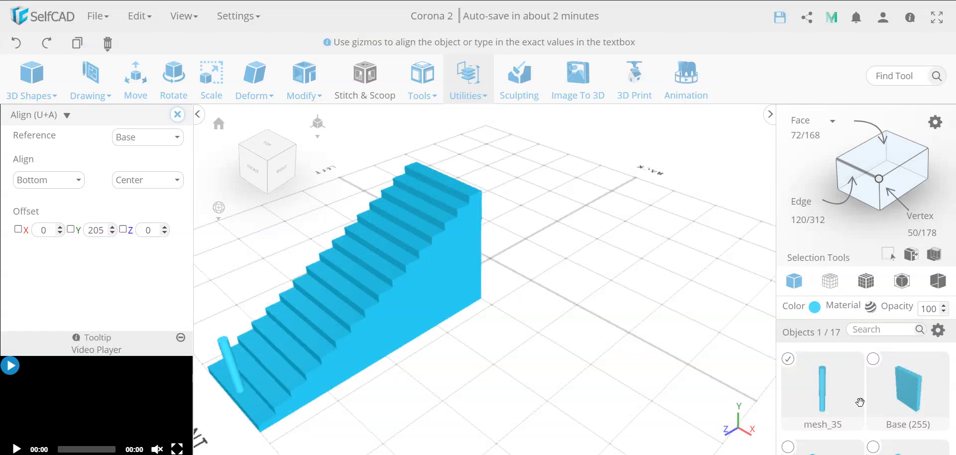
click(60, 181)
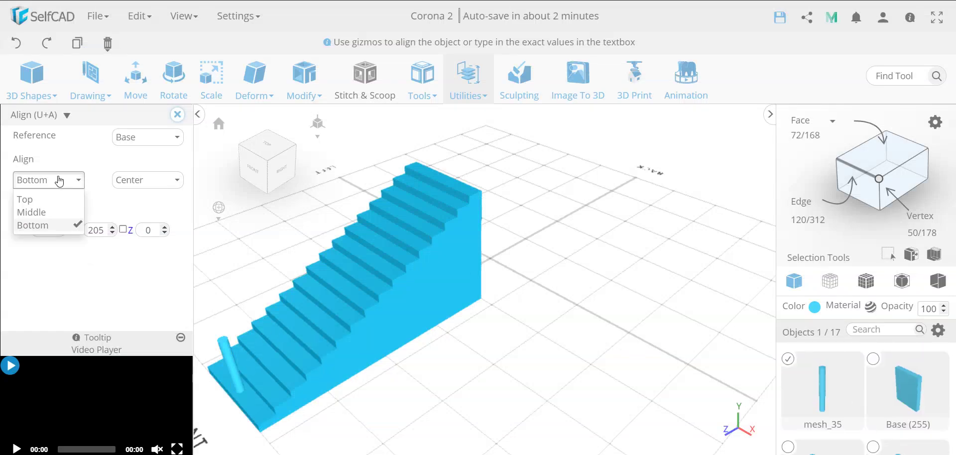
click(49, 201)
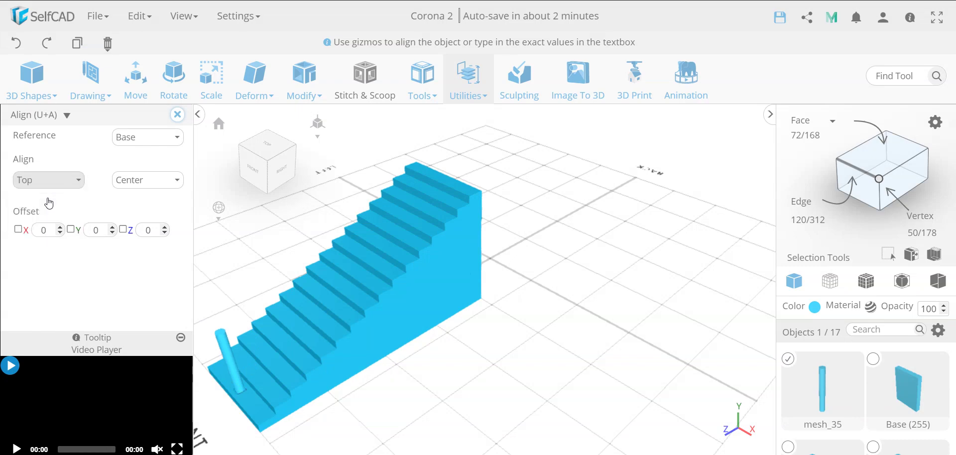
Centre the cylinder horizontally on Base after trying Right alignment
click(140, 188)
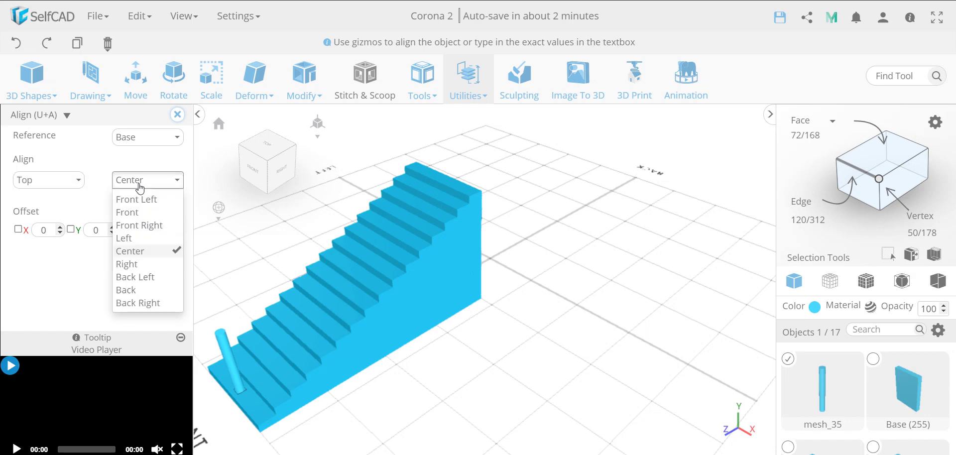
click(140, 188)
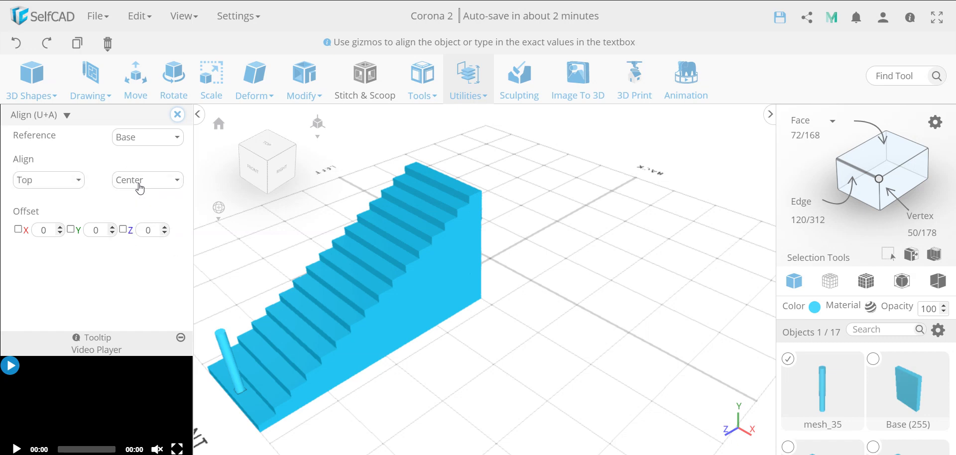
click(139, 188)
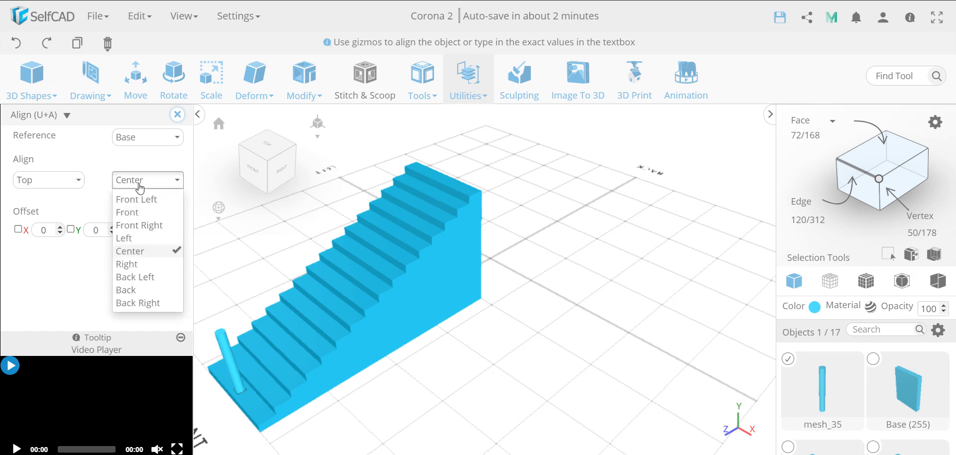
click(130, 264)
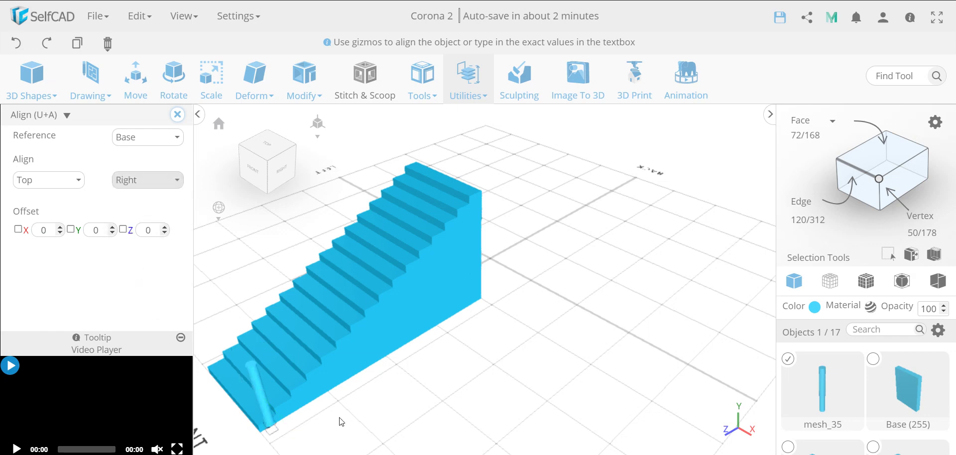
drag(334, 428, 420, 407)
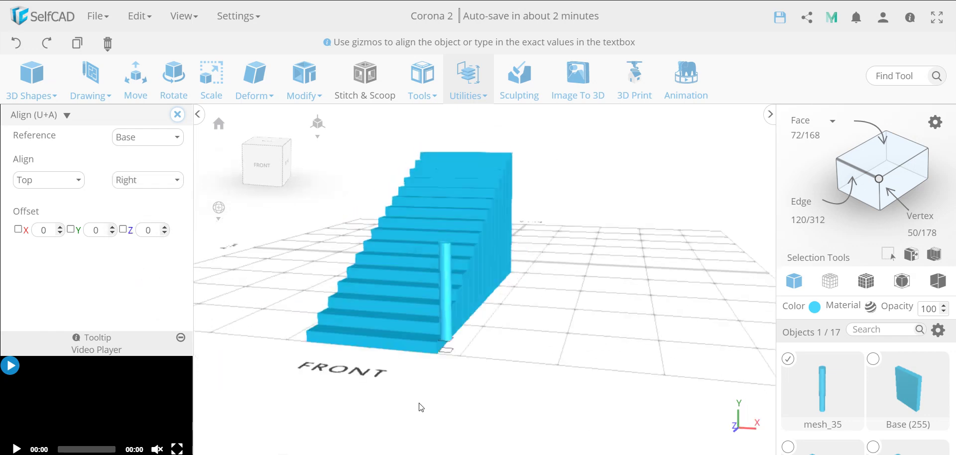
scroll(451, 359, up, 5)
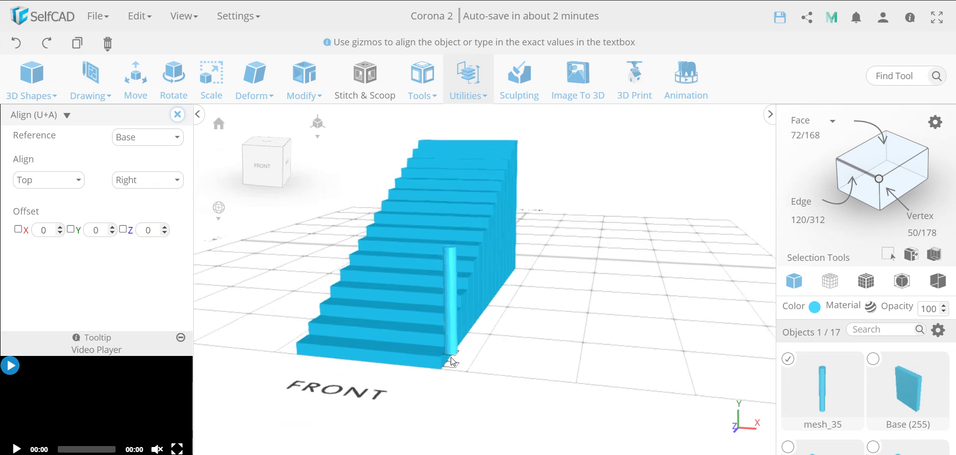
click(154, 180)
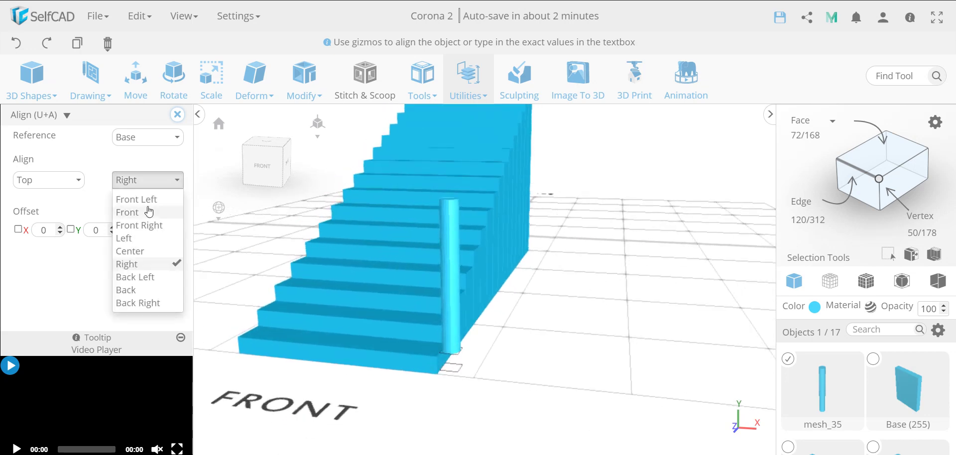
click(142, 250)
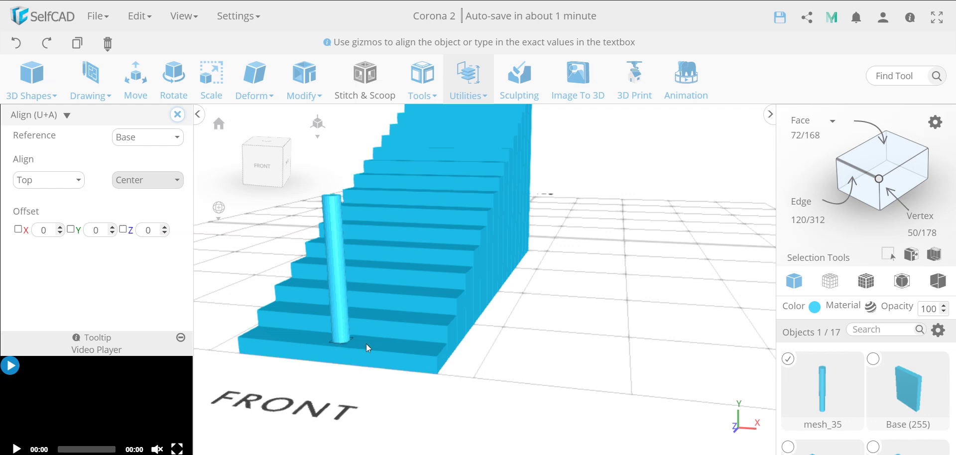
Set the alignment X offset to 150, then change it to 112.5
click(44, 229)
text(150)
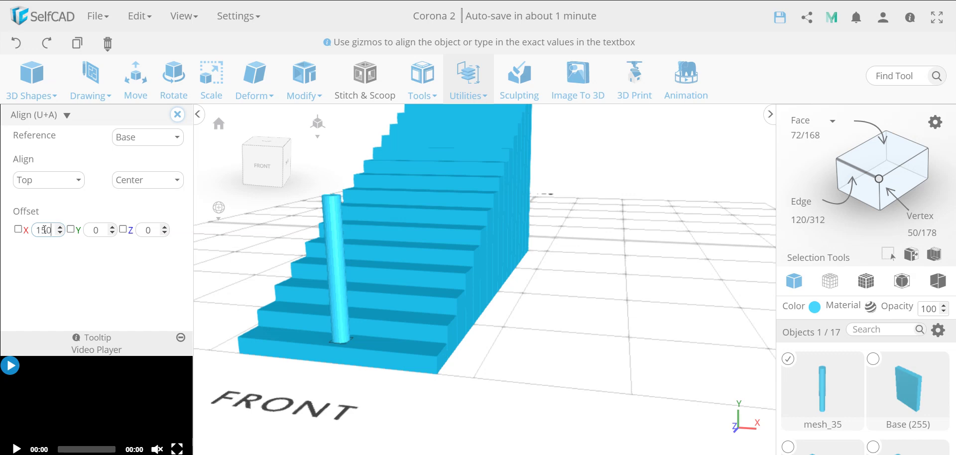
key(Return)
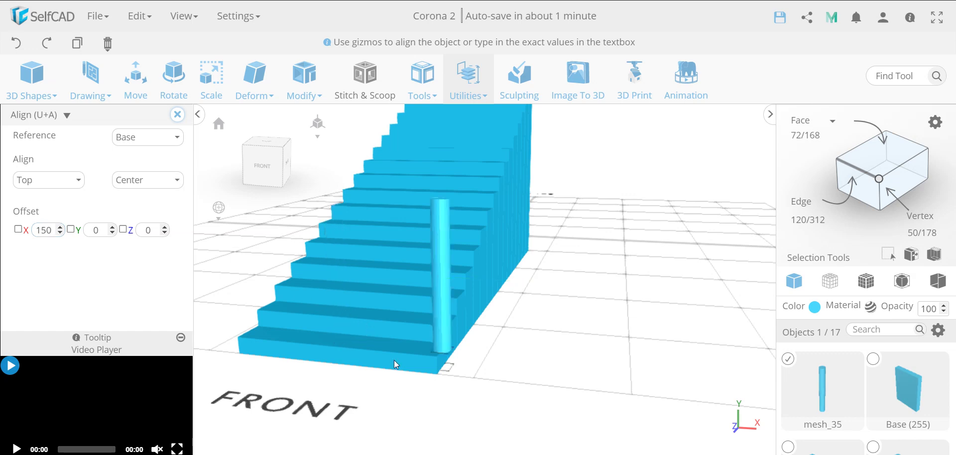
scroll(437, 351, up, 5)
scroll(437, 350, down, 4)
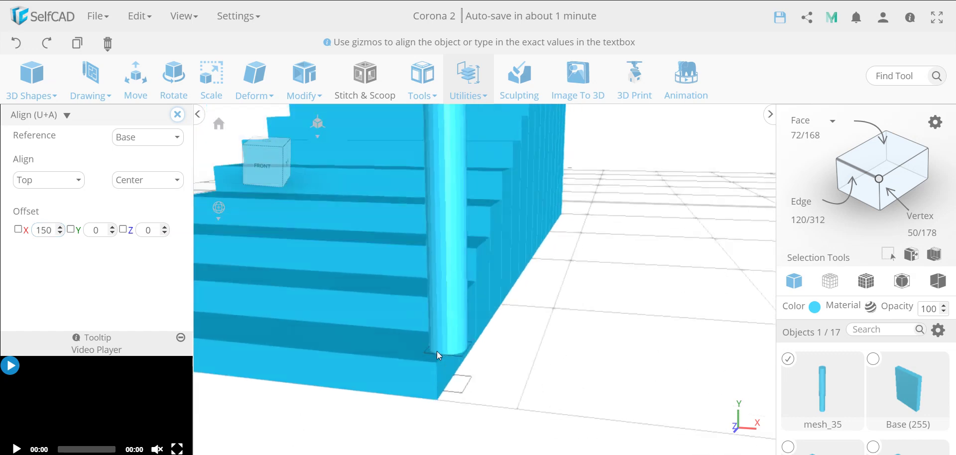
scroll(438, 352, down, 1)
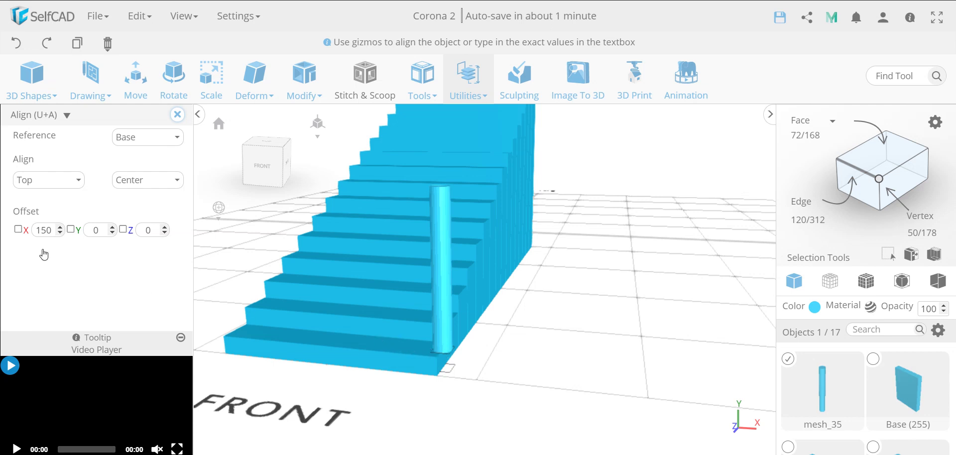
double_click(50, 230)
text(112.5)
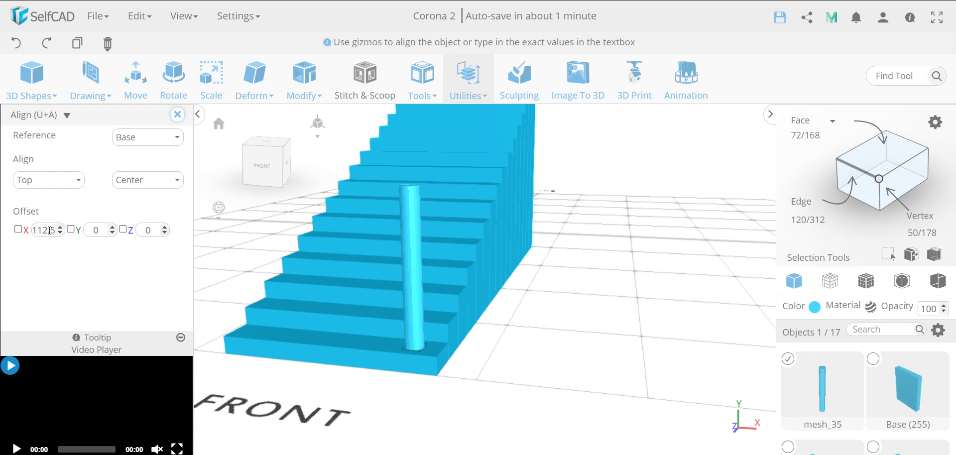
Set the pillar's Y offset to -5, close Align and start the Move tool
click(99, 232)
double_click(98, 233)
drag(526, 342, 533, 278)
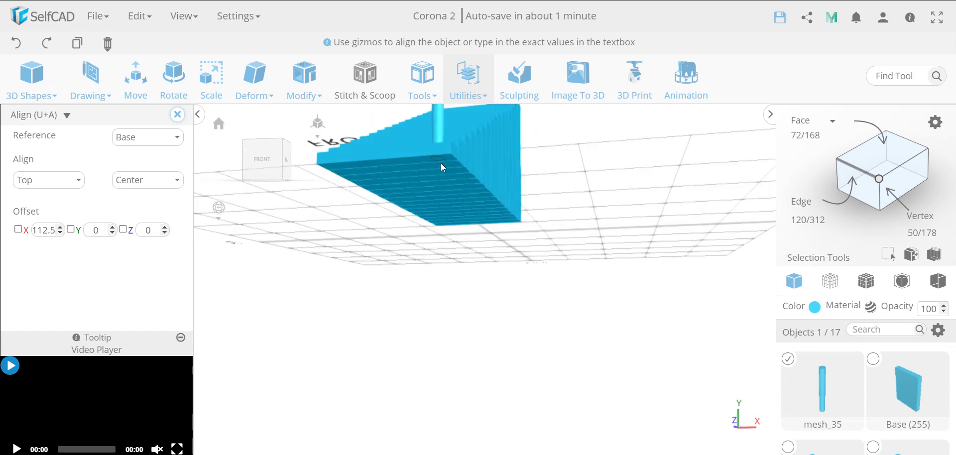
right_drag(580, 166, 573, 193)
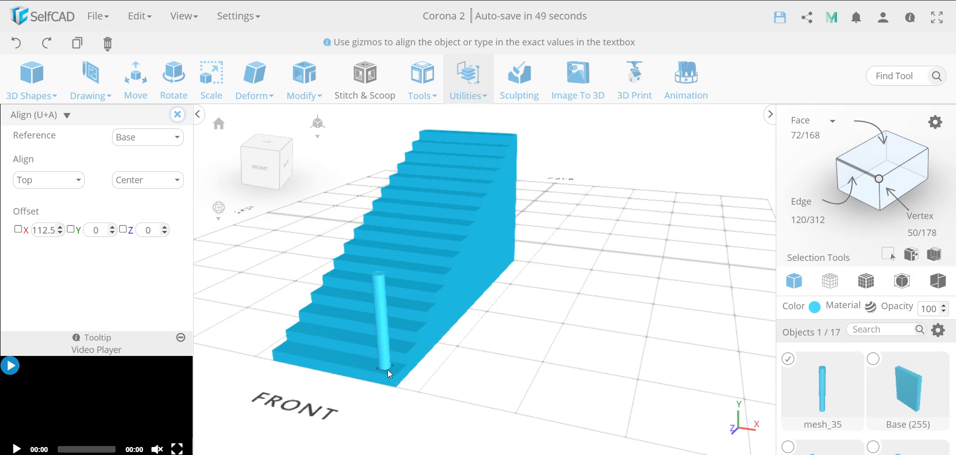
click(95, 229)
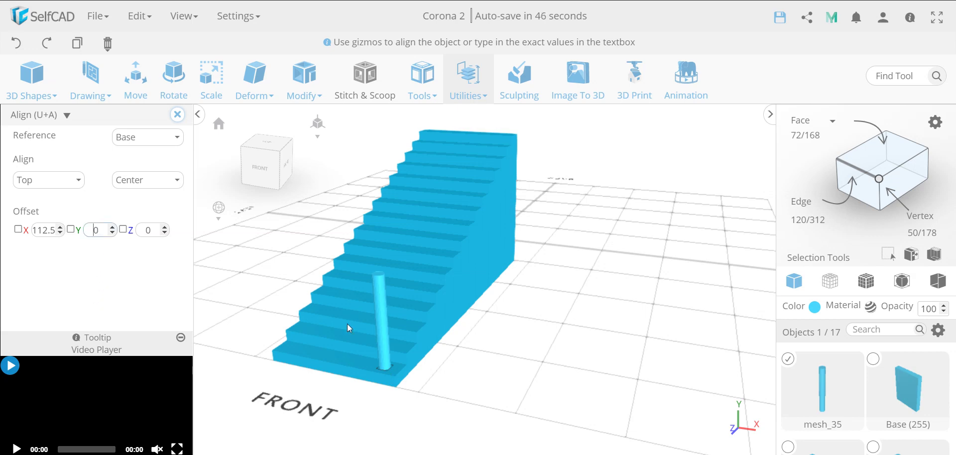
double_click(99, 230)
text(-5)
click(177, 115)
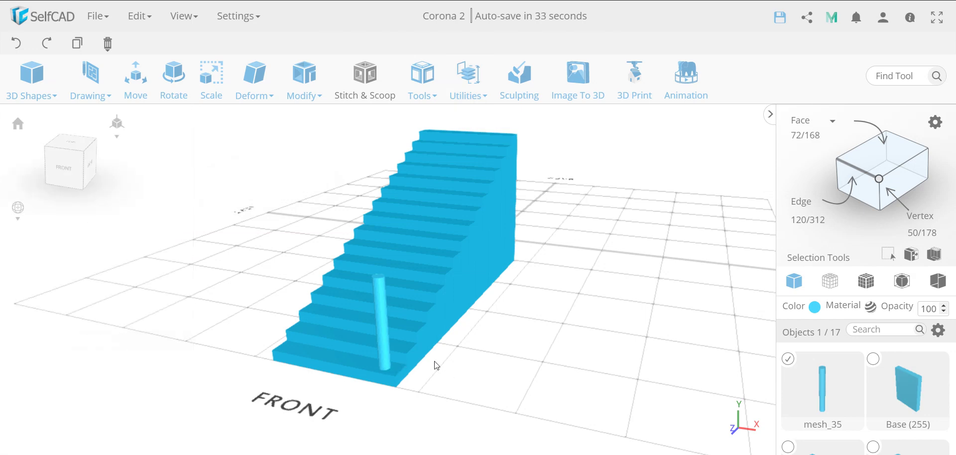
click(137, 85)
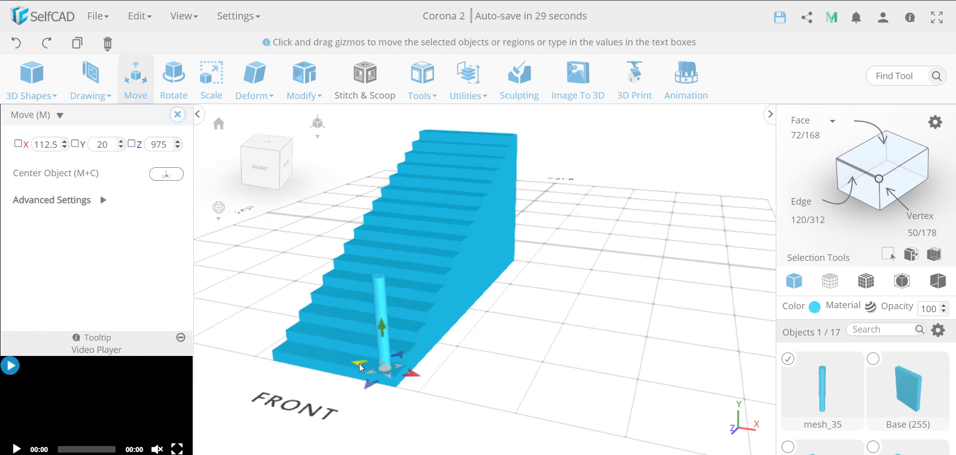
Shift-drag to duplicate the pillar and select only the copy
shift+drag(361, 367, 323, 357)
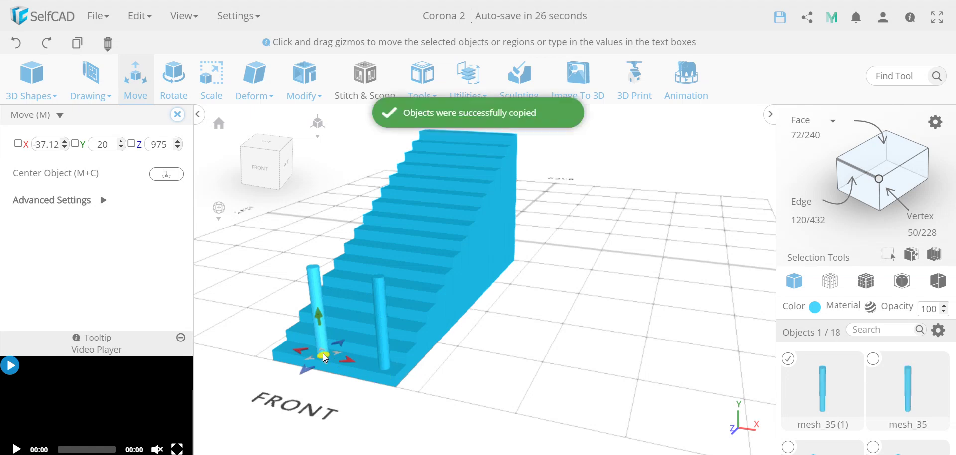
shift+click(388, 367)
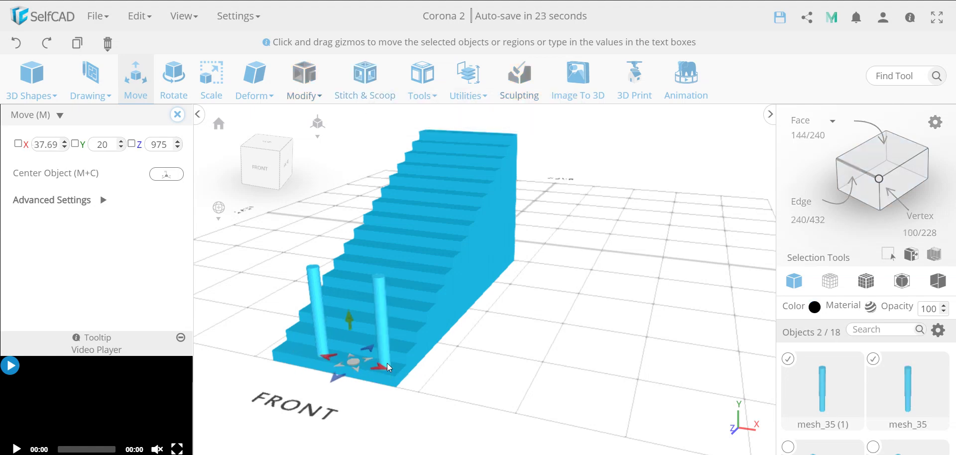
click(476, 377)
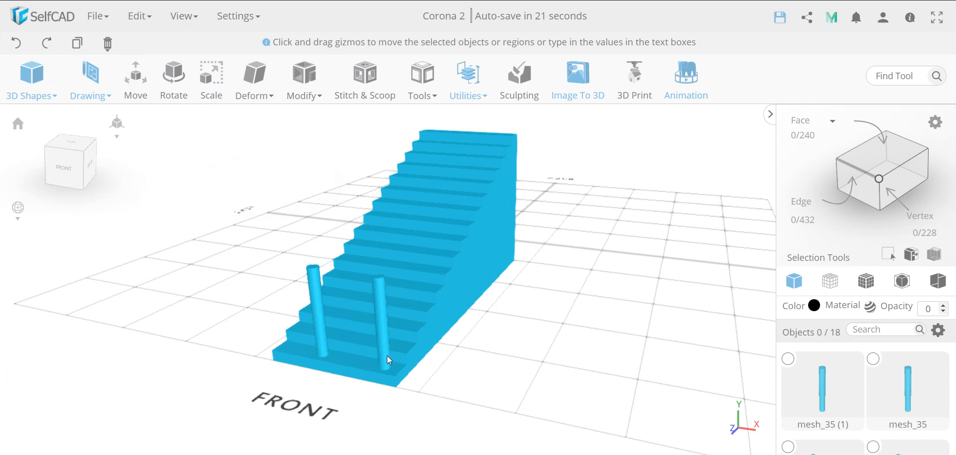
click(387, 356)
click(136, 93)
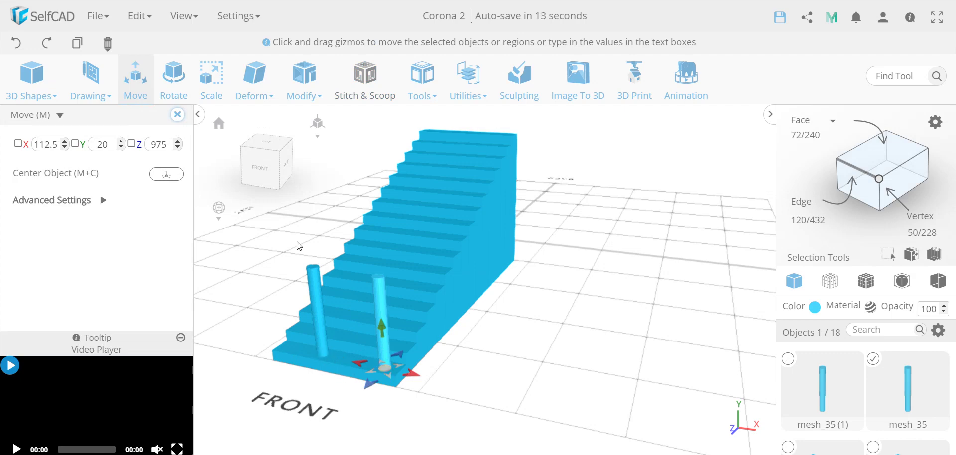
shift+click(321, 353)
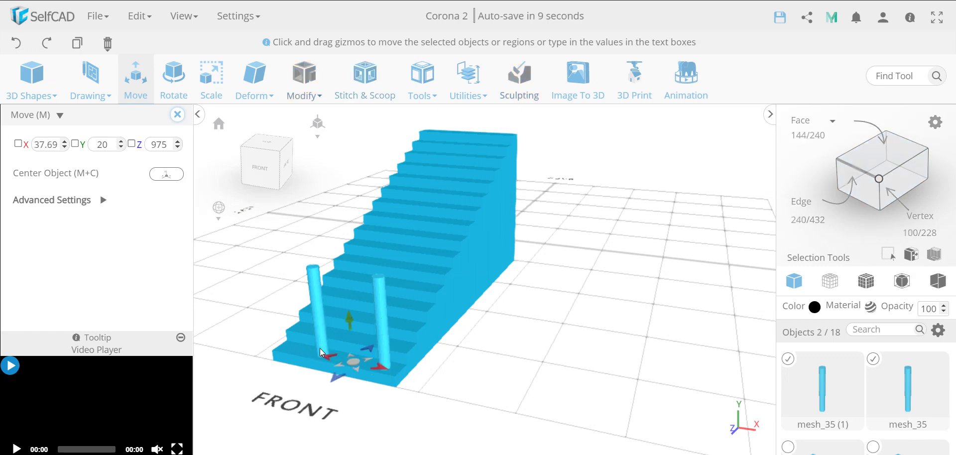
shift+click(387, 330)
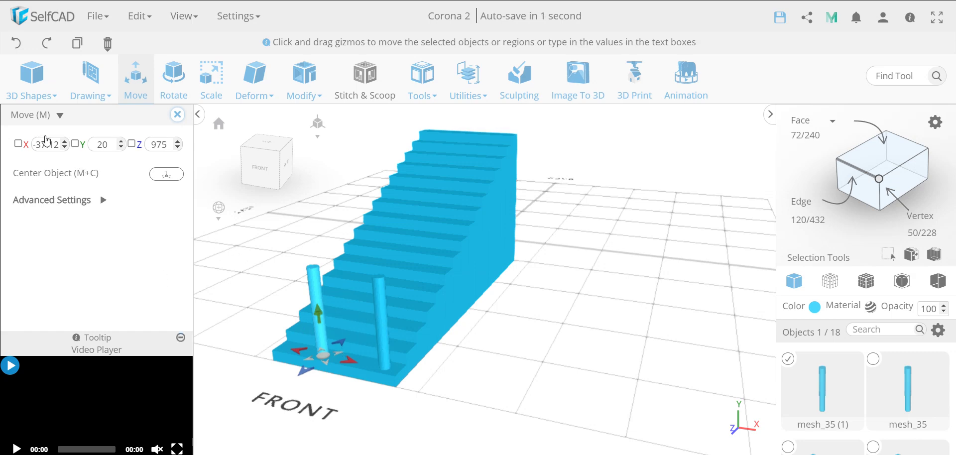
Place the copied pillar at X -112.5
click(47, 144)
text(-112.)
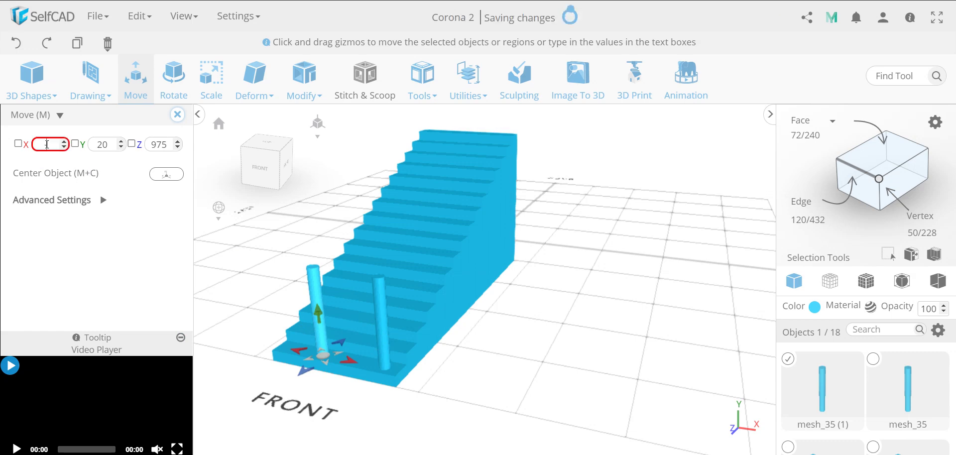
text(5)
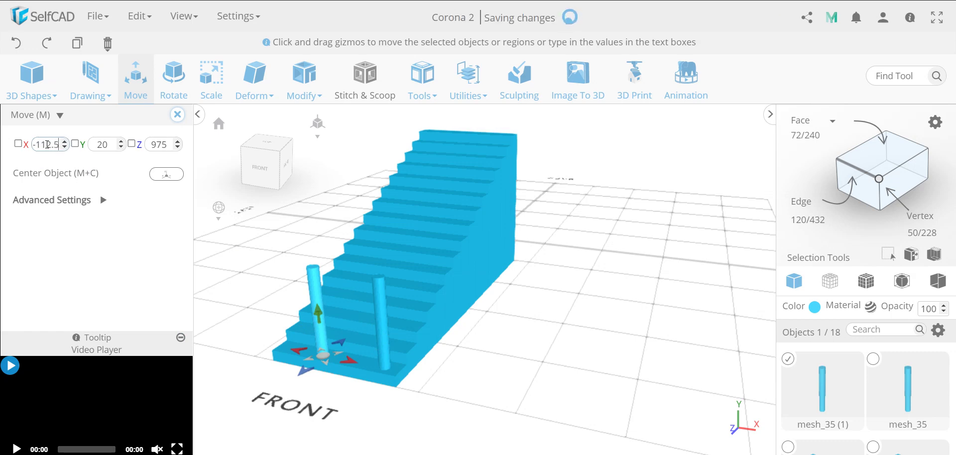
key(Return)
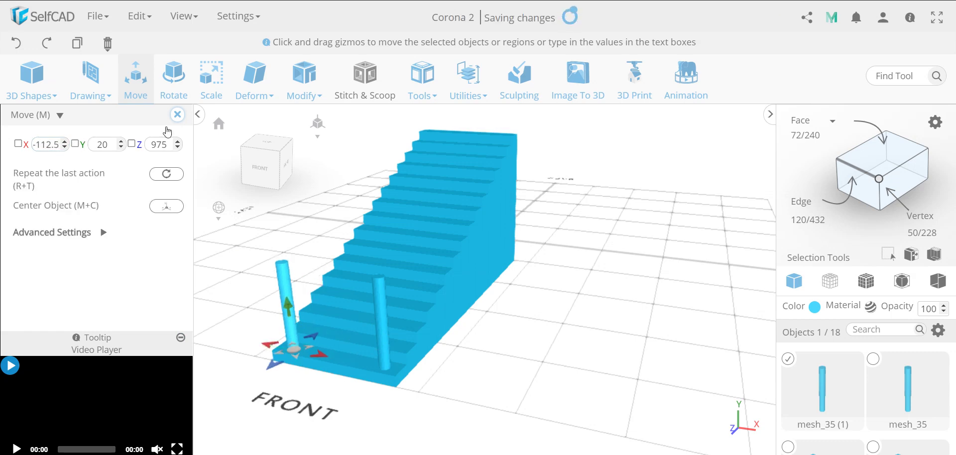
click(177, 115)
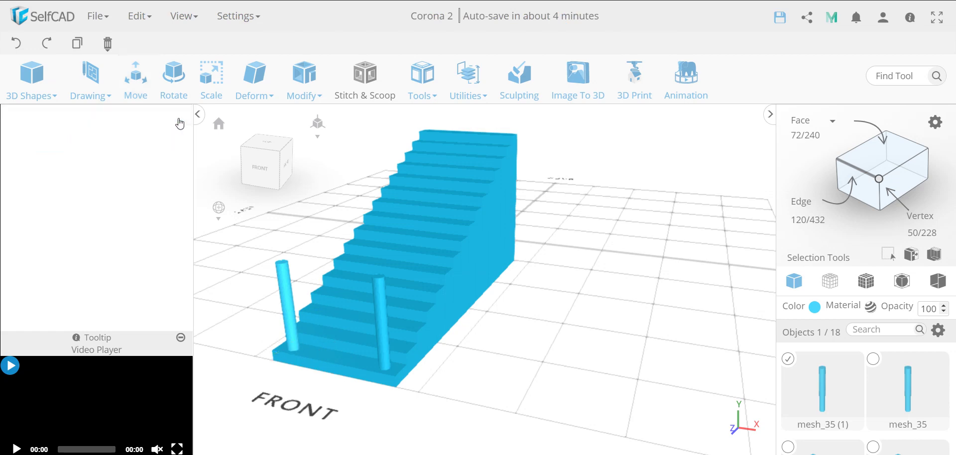
Copy both pillars 15 times with the Corona 2 offset macro, then select several pillars
shift+click(381, 353)
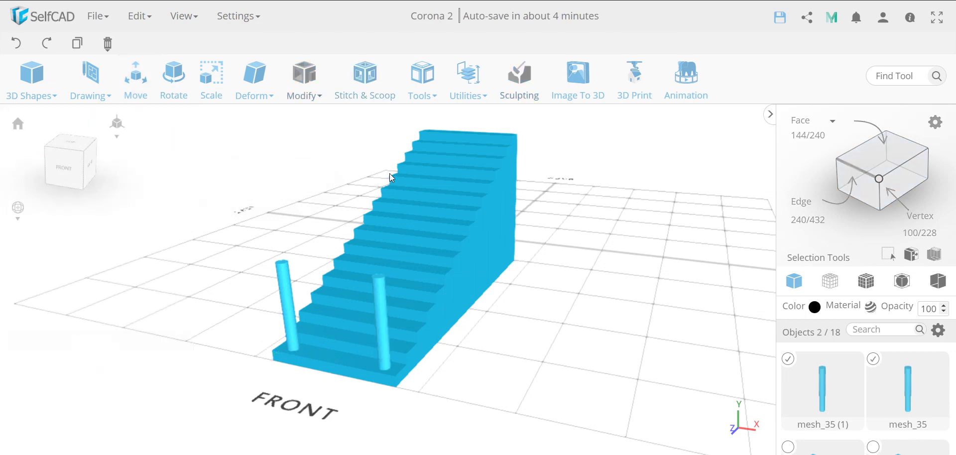
click(422, 79)
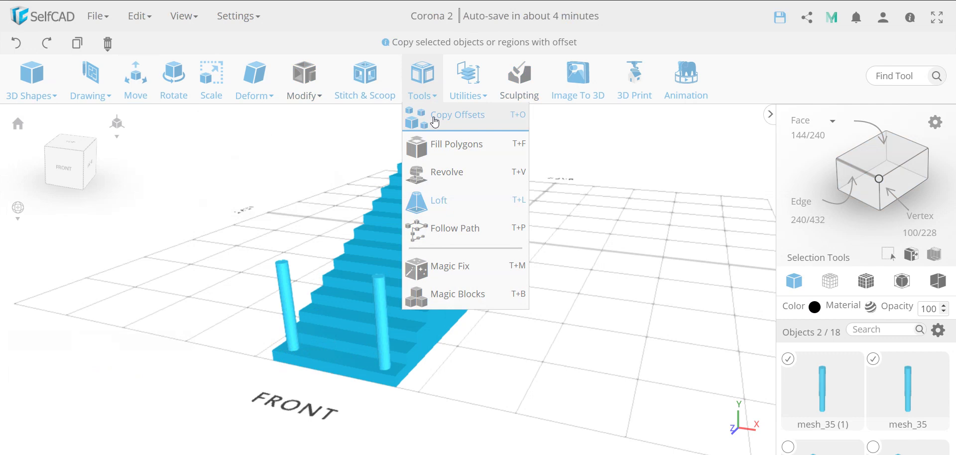
click(435, 121)
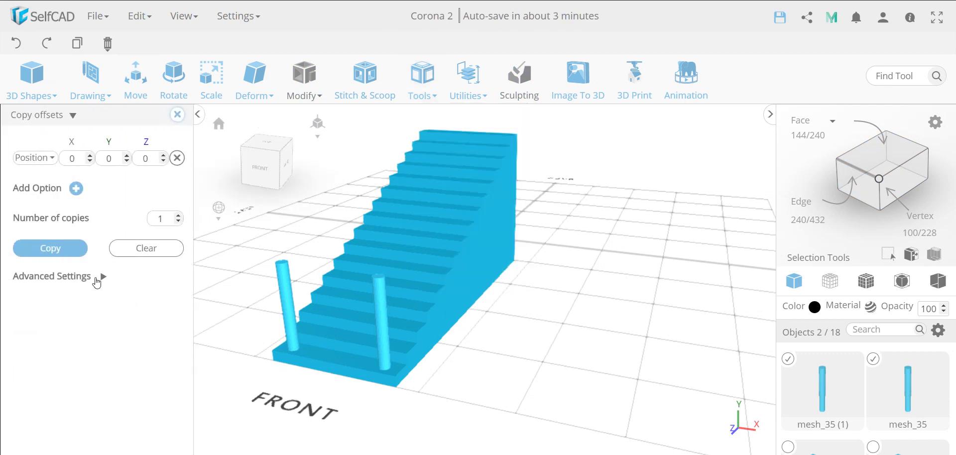
click(99, 278)
click(98, 309)
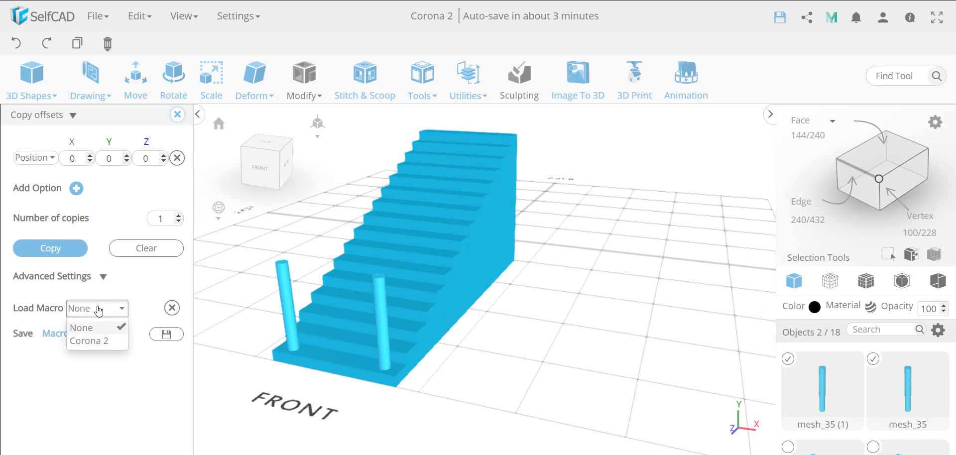
click(92, 340)
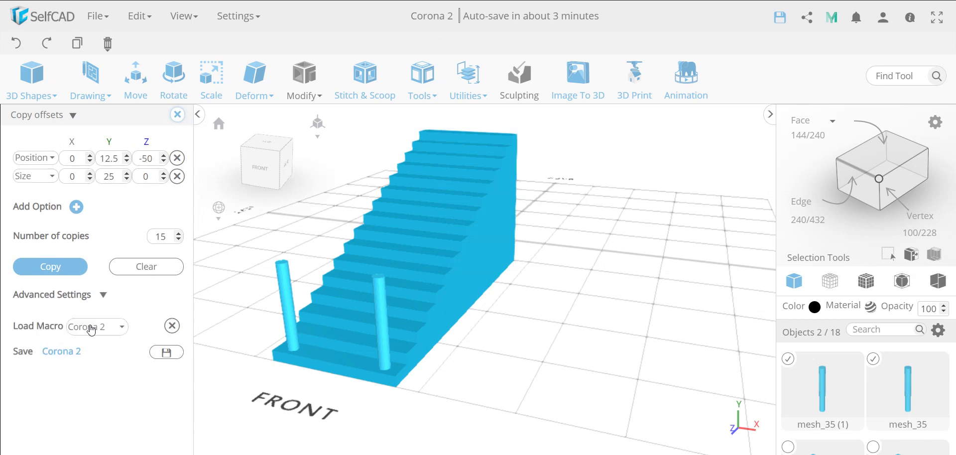
click(72, 267)
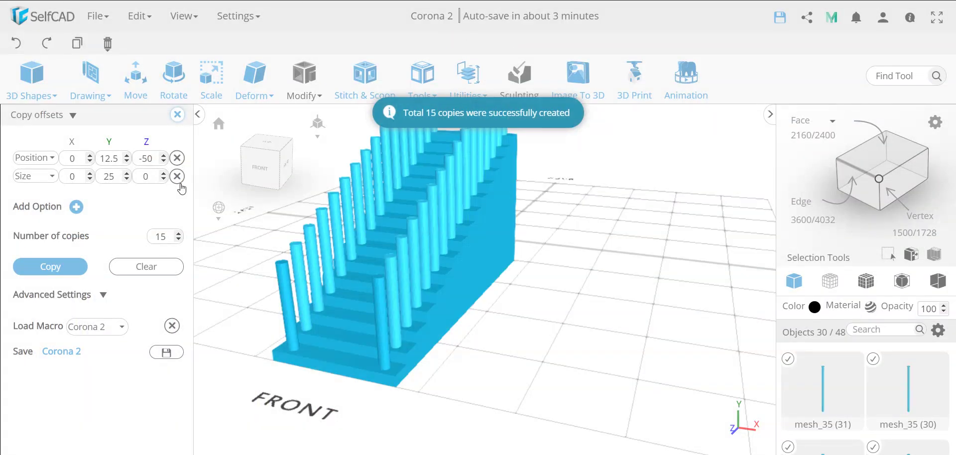
click(177, 115)
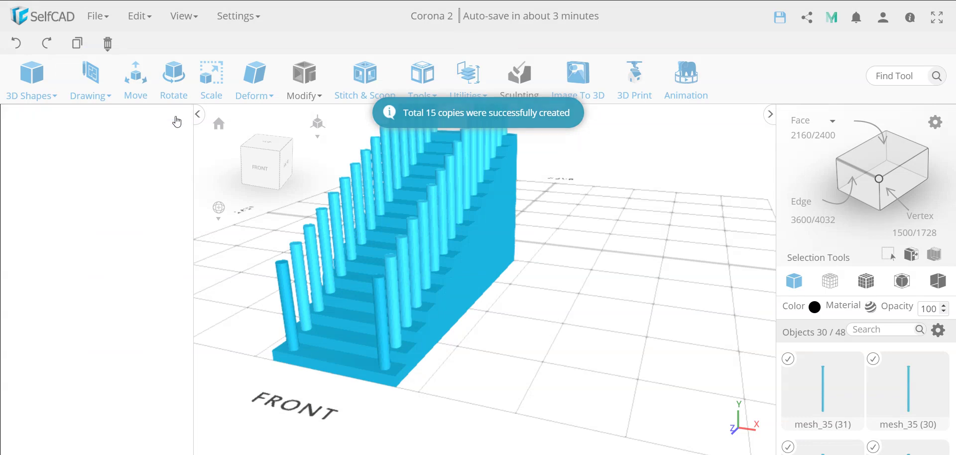
click(282, 273)
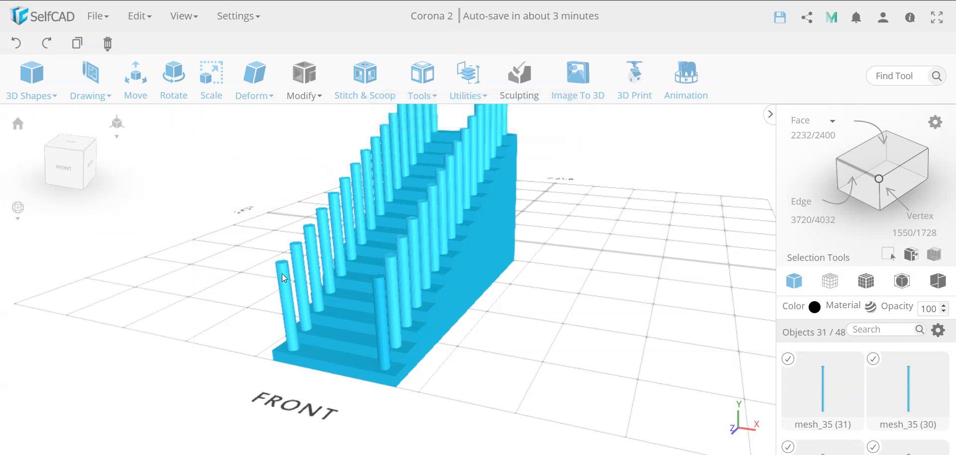
click(383, 302)
Merge the selected pillars into one object, mesh_35 (2), and inspect it
click(467, 87)
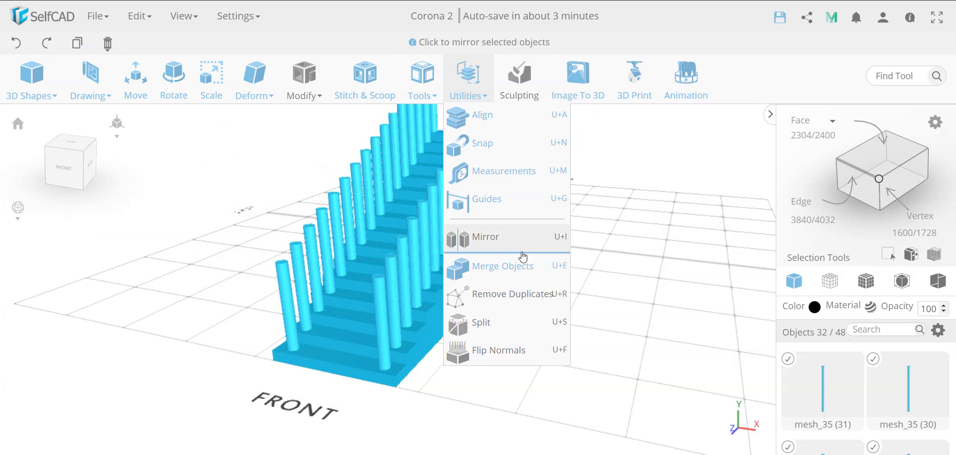
click(521, 268)
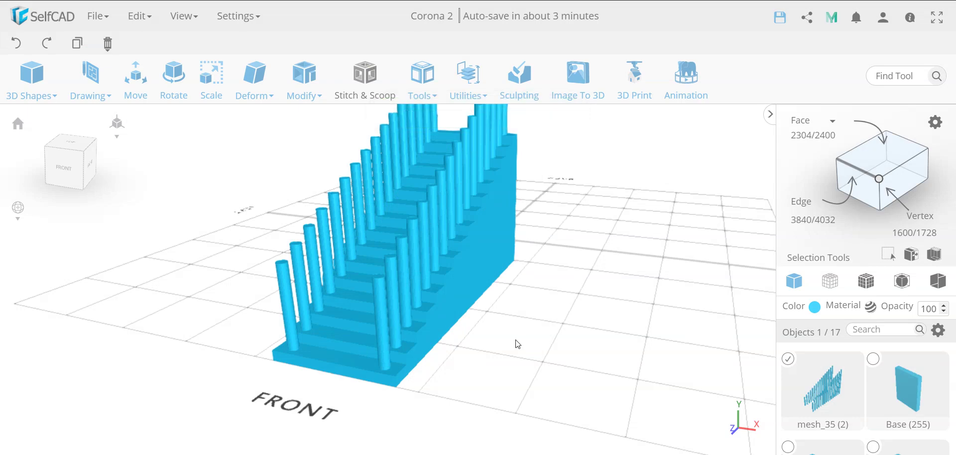
right_drag(514, 342, 473, 350)
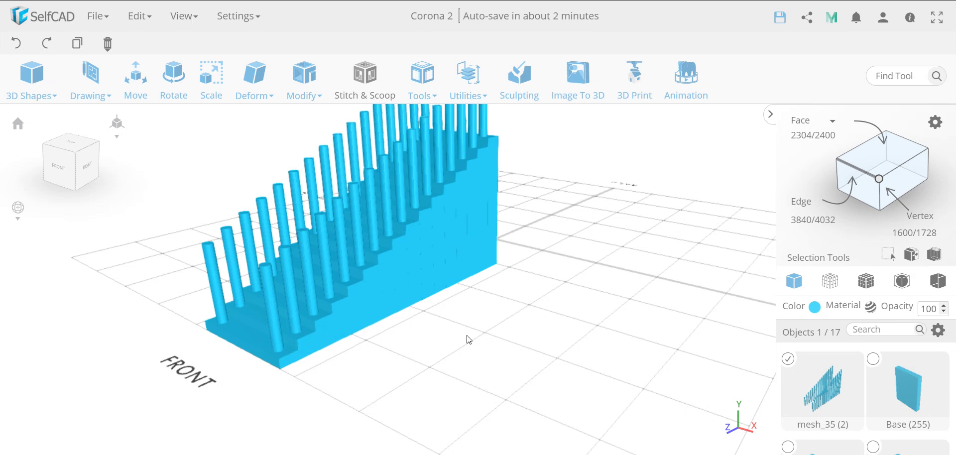
Orbit to the right side and try Inverse Selection and selecting mesh_35
scroll(438, 338, down, 3)
right_drag(405, 336, 490, 337)
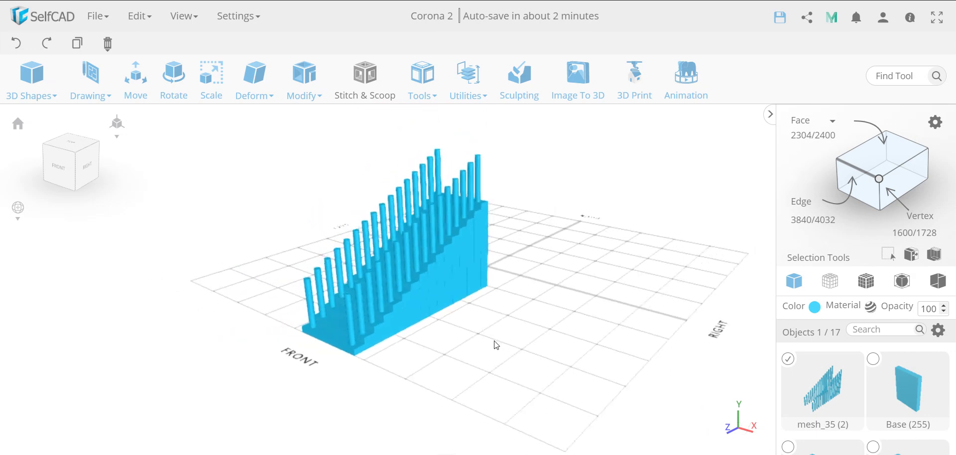
mouse_move(433, 341)
right_down()
mouse_move(410, 339)
mouse_move(423, 340)
right_up()
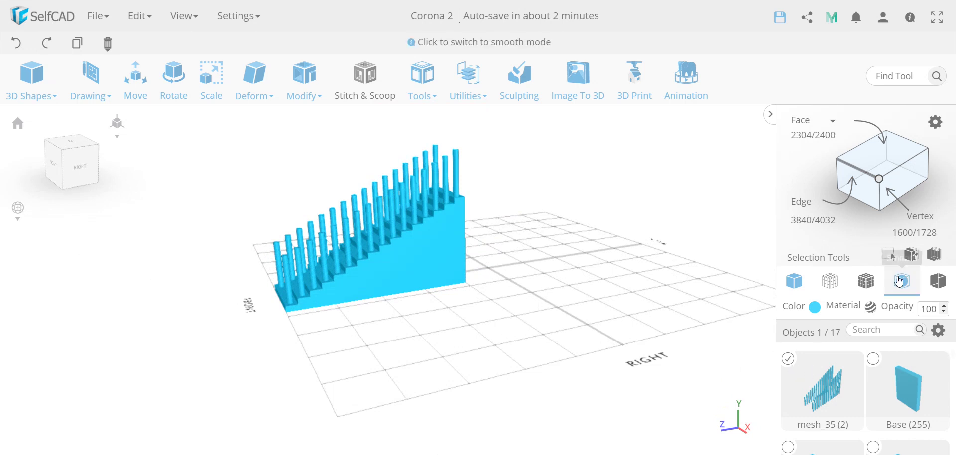
click(912, 255)
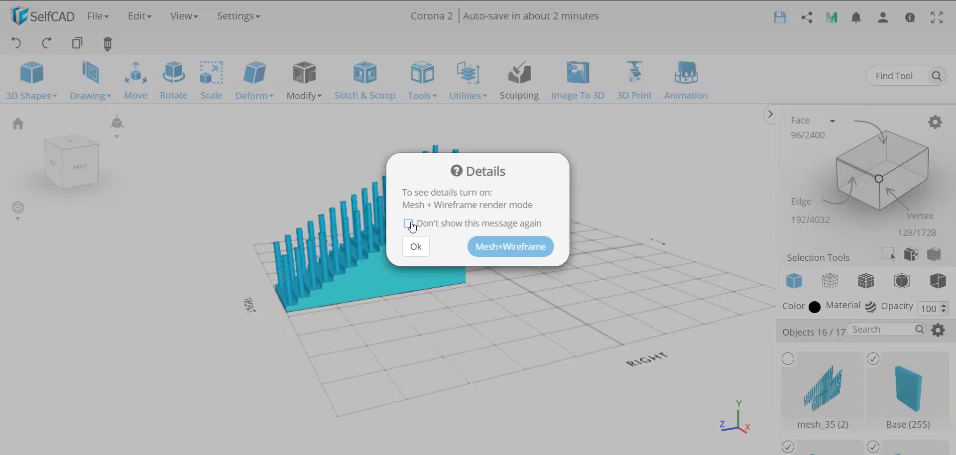
click(418, 248)
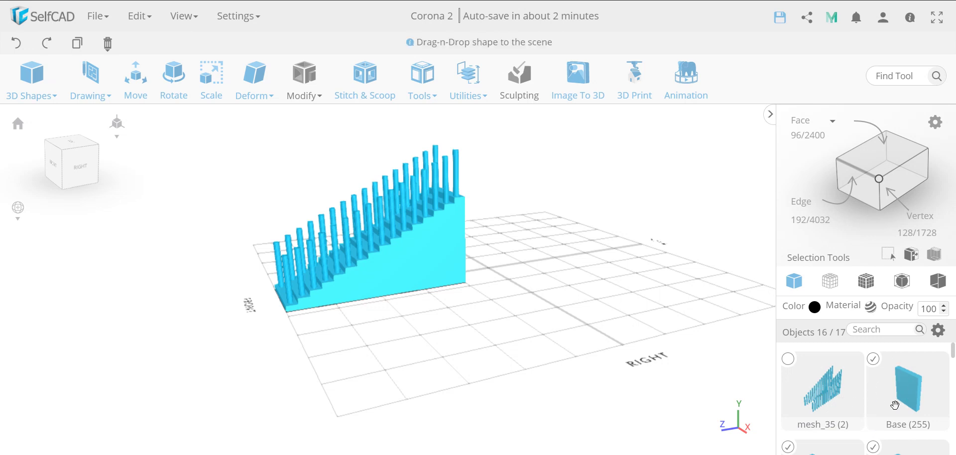
click(787, 359)
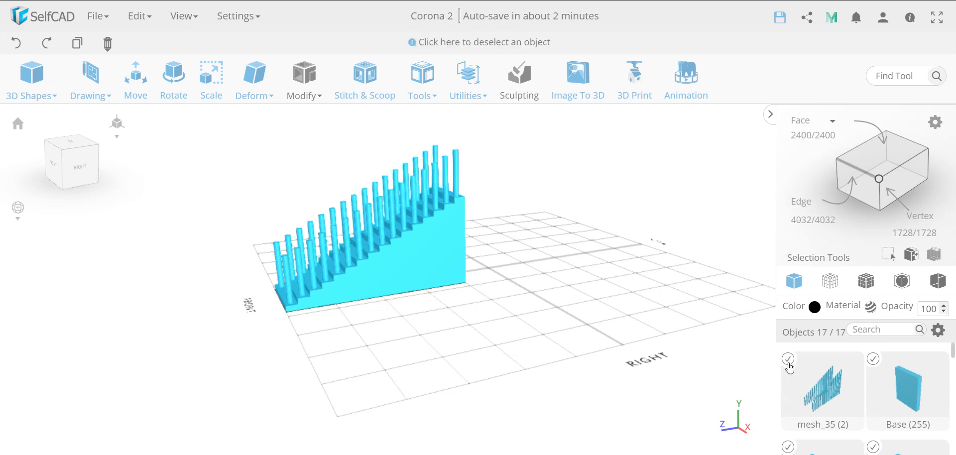
click(560, 325)
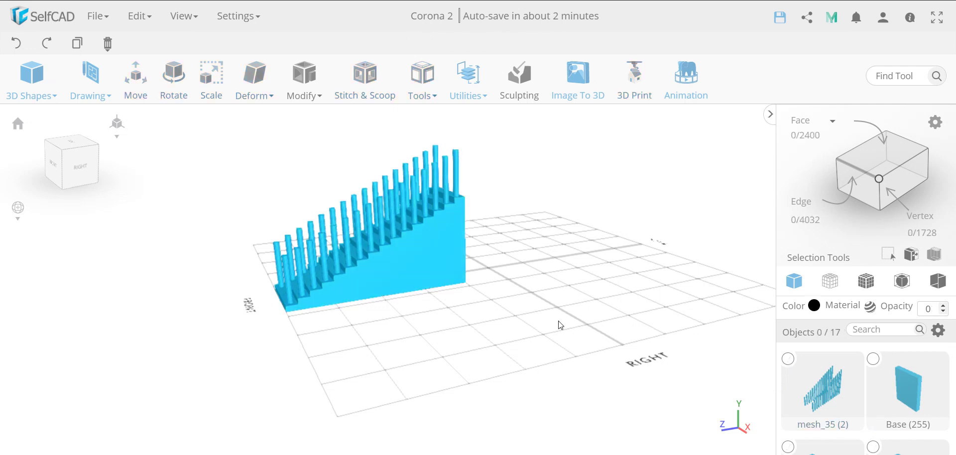
Select all 17 objects via Inverse Selection and bring up Stitch & Scoop
click(139, 16)
click(47, 100)
mouse_move(254, 36)
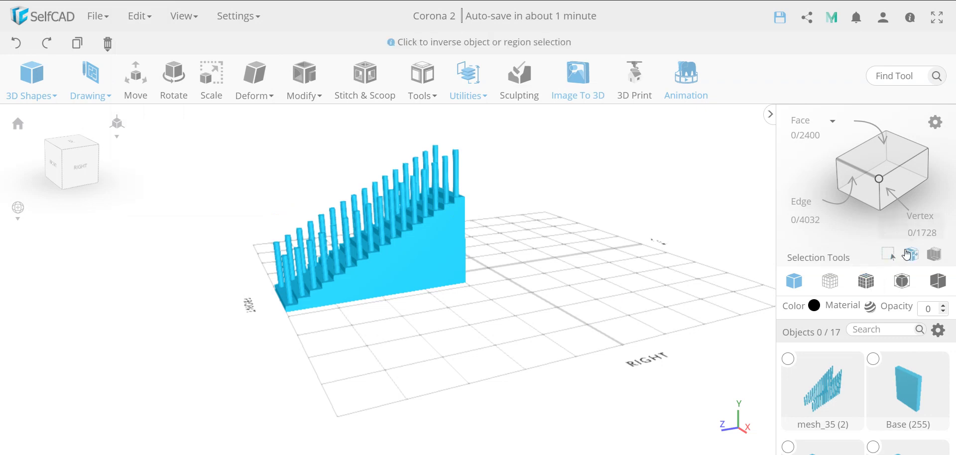
click(911, 255)
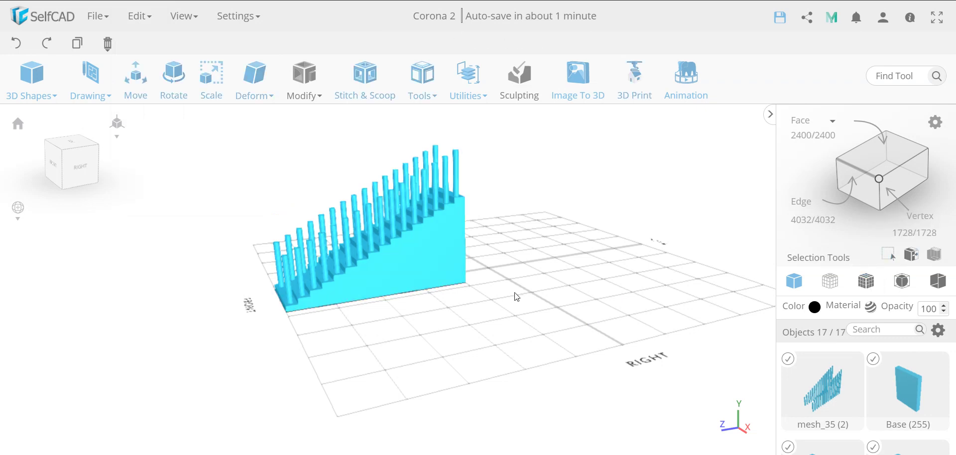
click(912, 256)
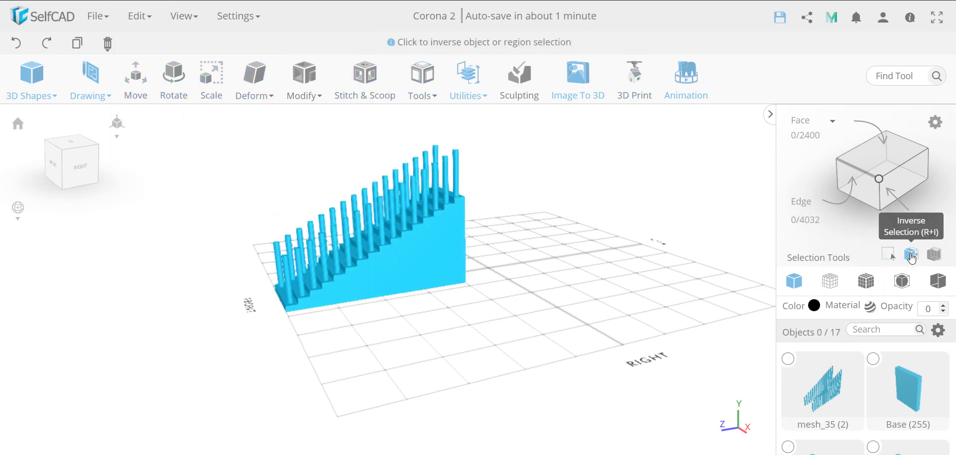
click(912, 255)
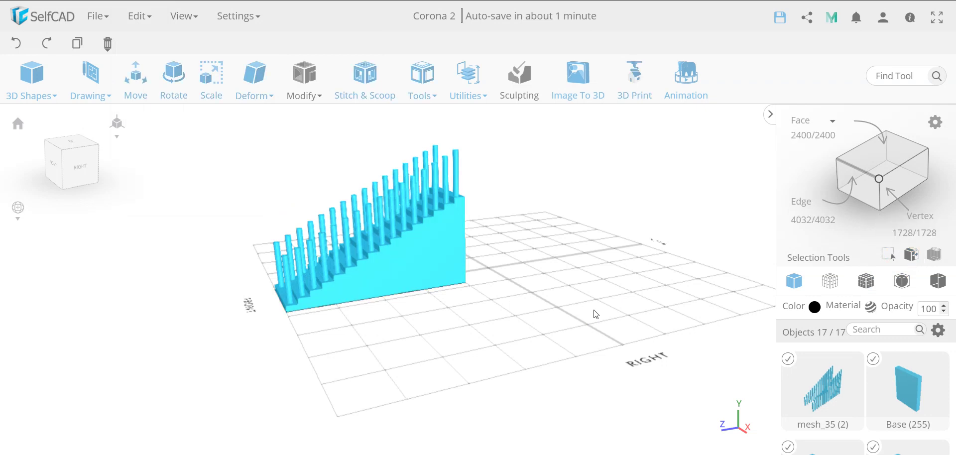
click(365, 82)
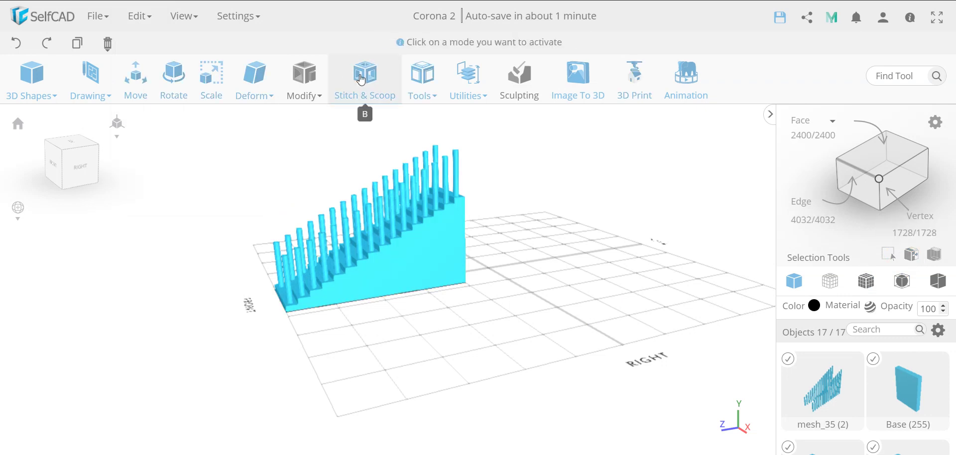
Fuse the staircase and all its pillars into the single object union_1, then start moving it
click(20, 155)
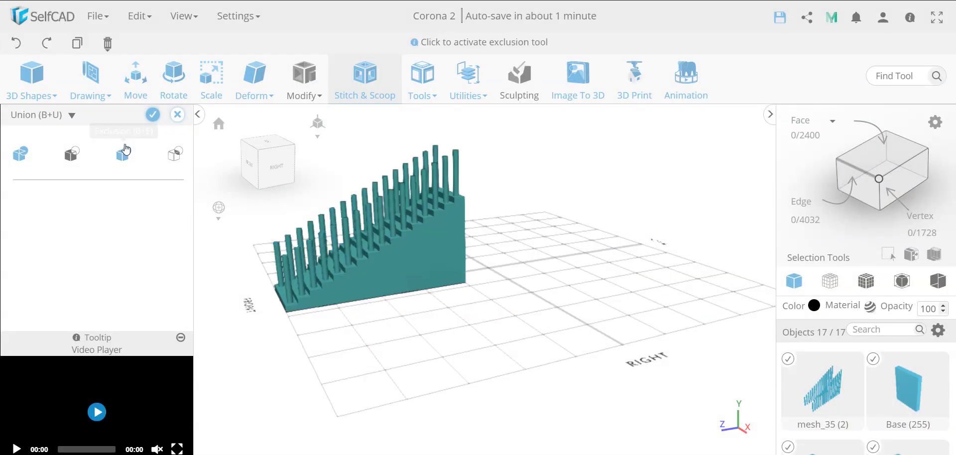
click(153, 116)
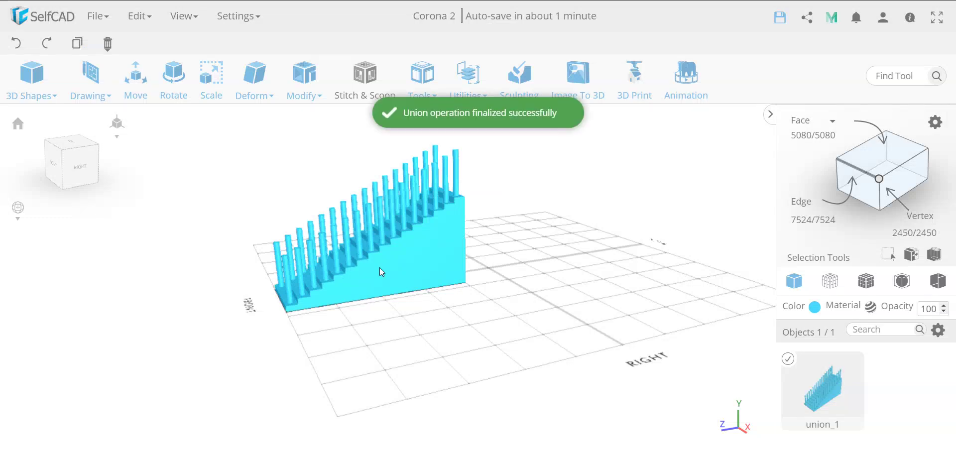
drag(373, 308, 348, 319)
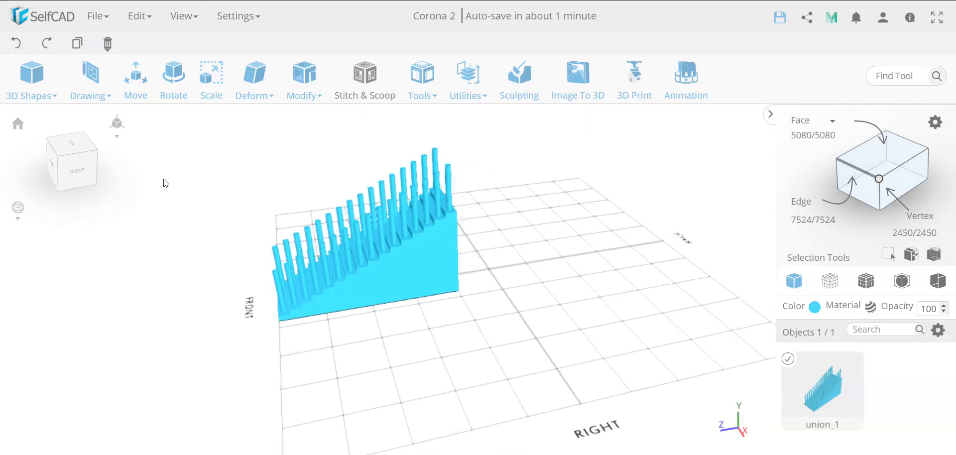
click(141, 101)
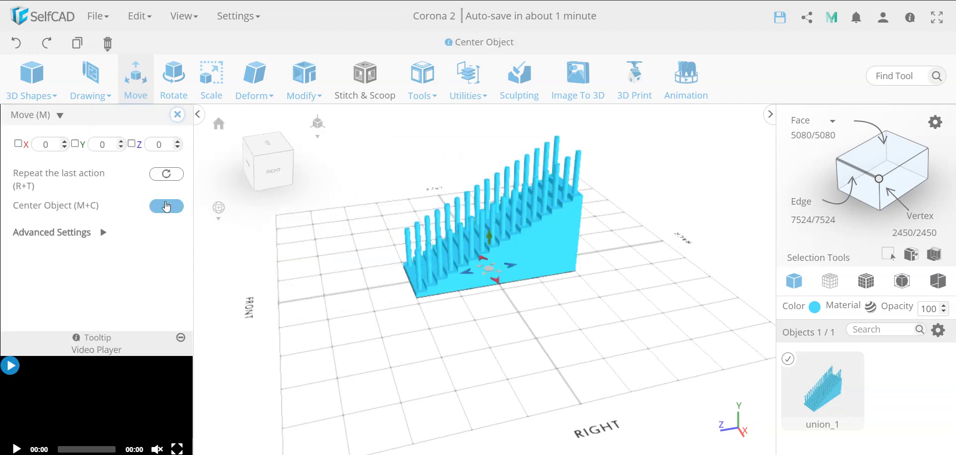
Close the Move settings, zoom to a lower frontal view, and bring up the Utilities tools
click(177, 115)
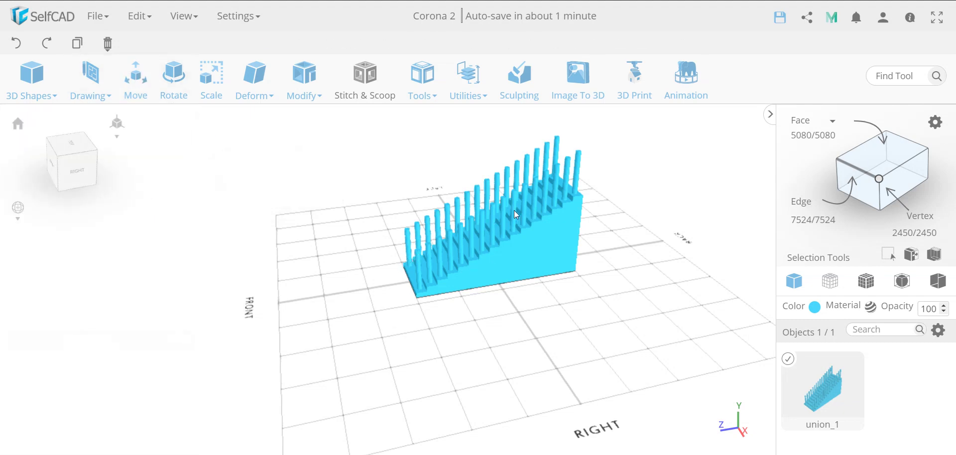
scroll(513, 210, up, 3)
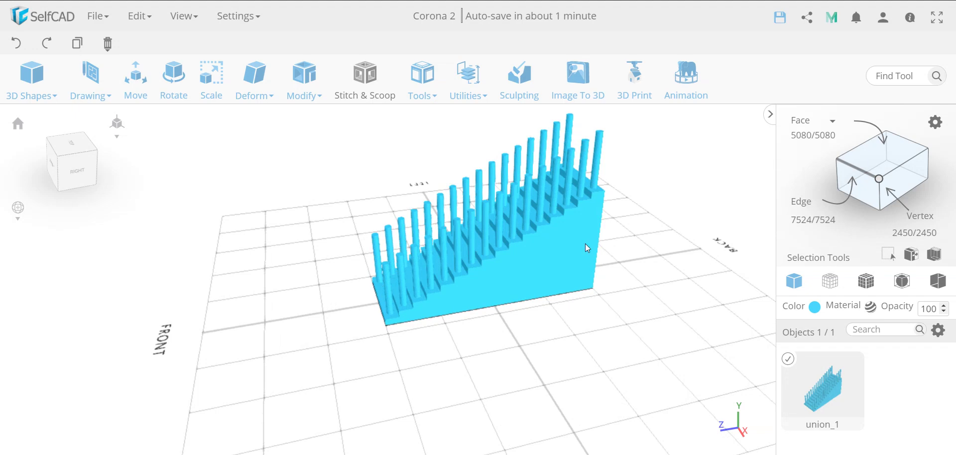
right_drag(493, 329, 464, 342)
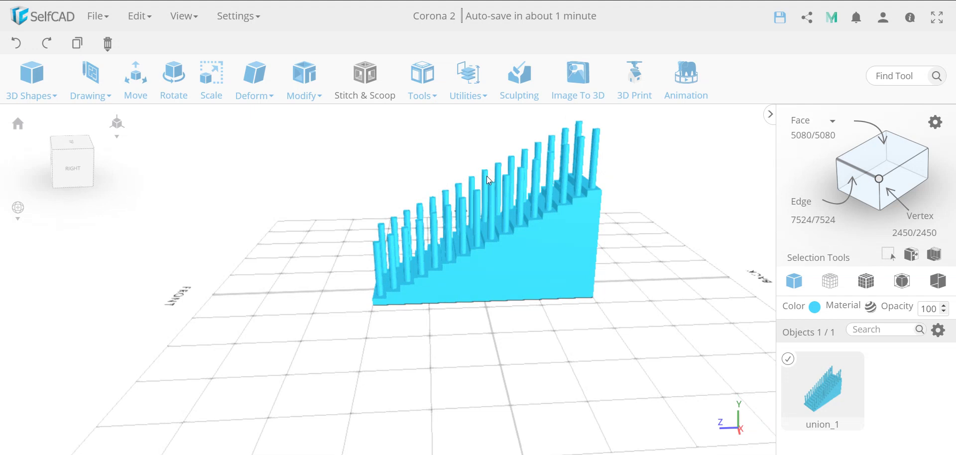
click(467, 79)
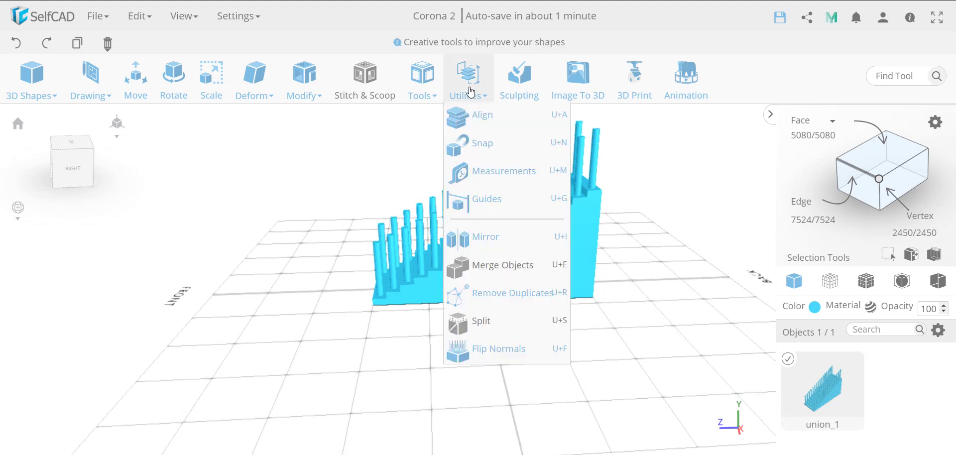
In Length mode, measure the staircase's 400 mm right-edge height and 800 mm bottom edge
click(492, 172)
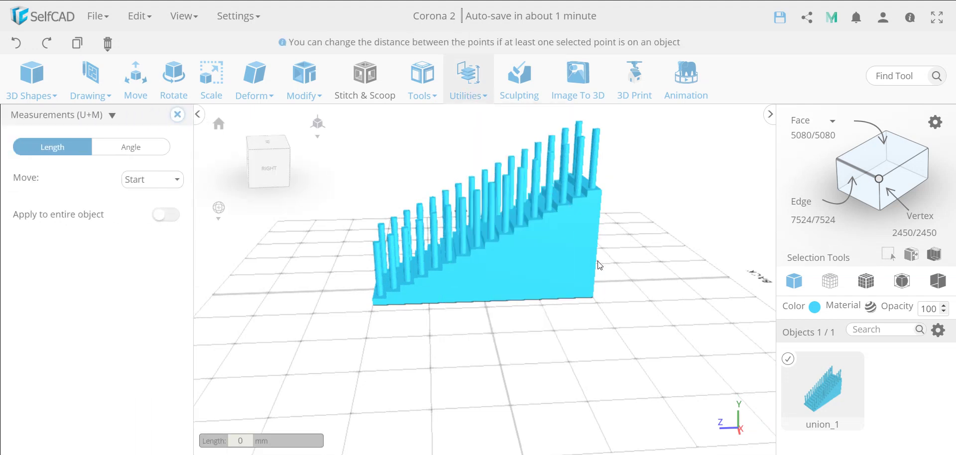
click(594, 299)
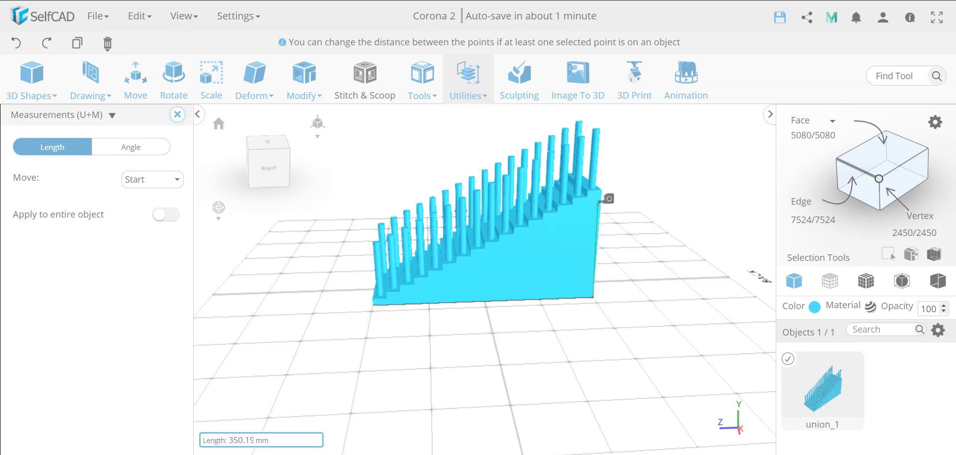
click(601, 188)
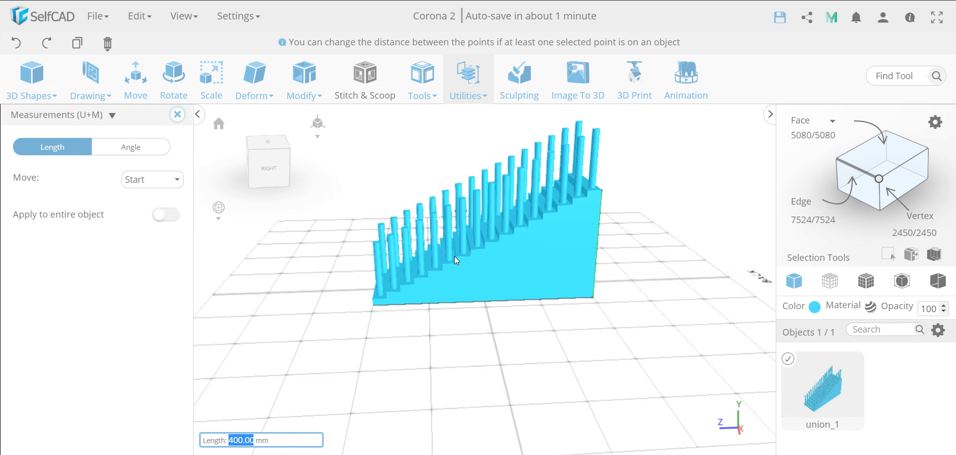
click(378, 301)
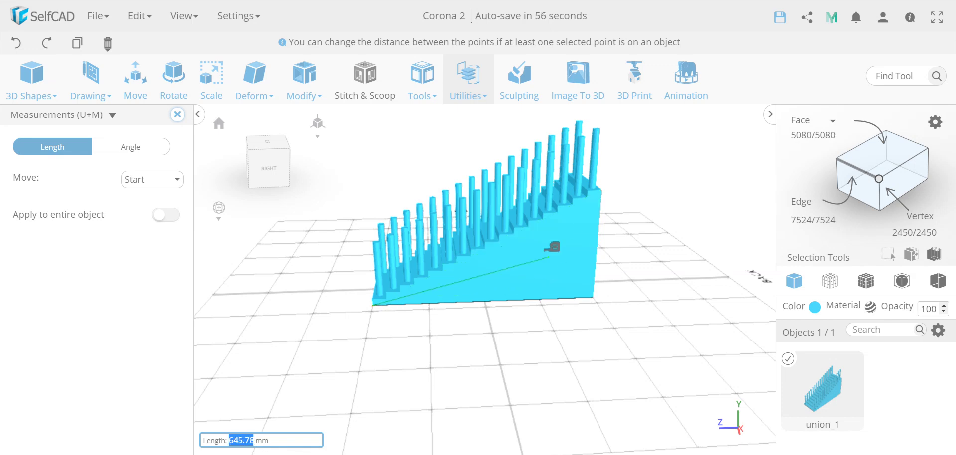
scroll(543, 249, up, 3)
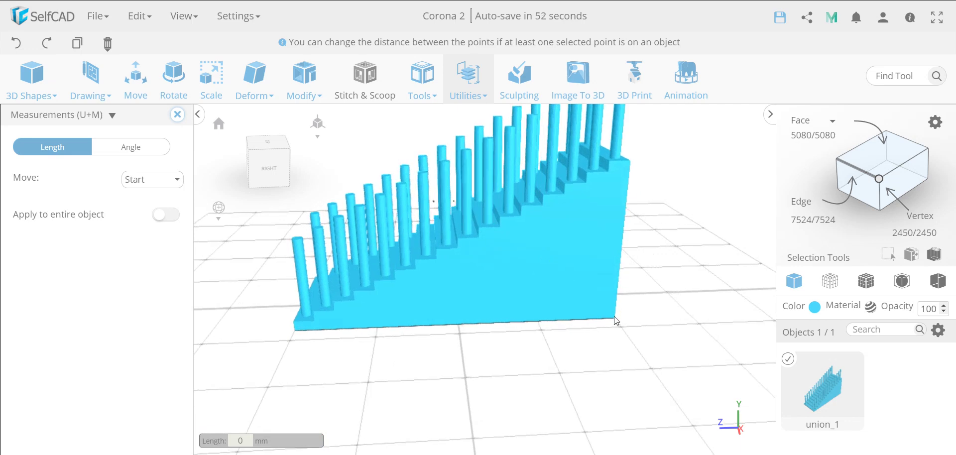
click(615, 320)
click(630, 161)
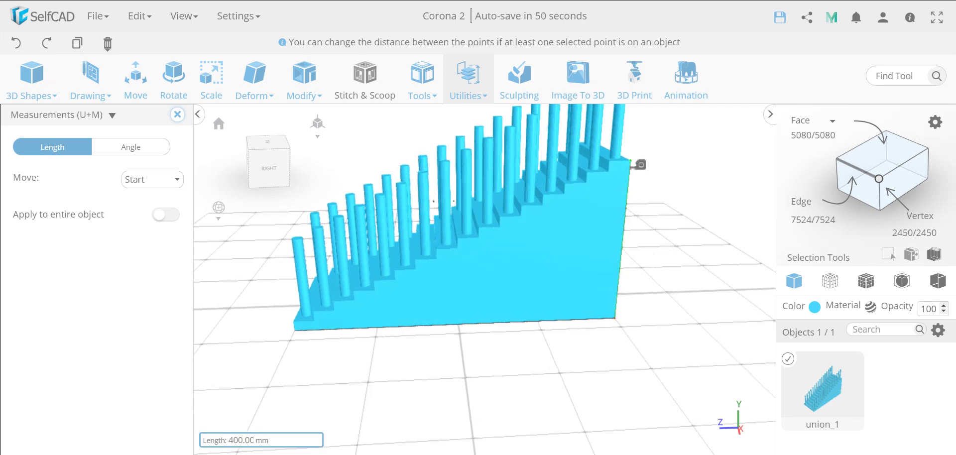
click(295, 330)
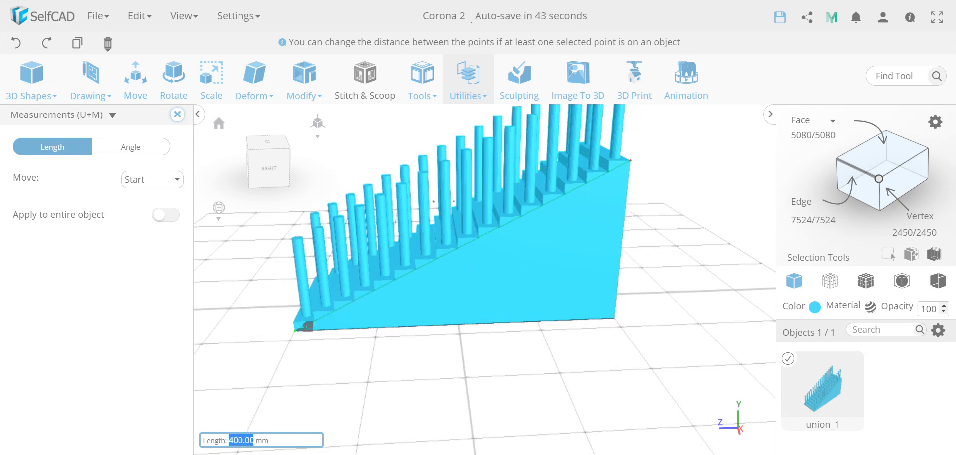
click(298, 330)
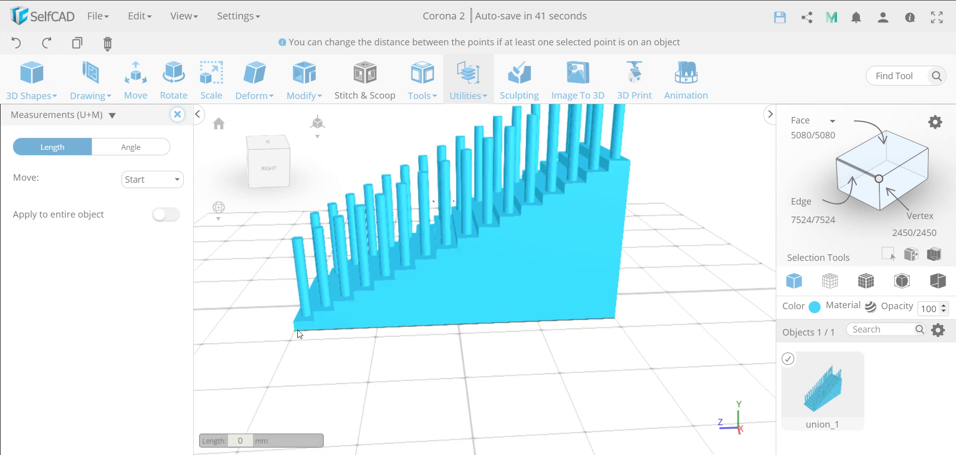
click(615, 322)
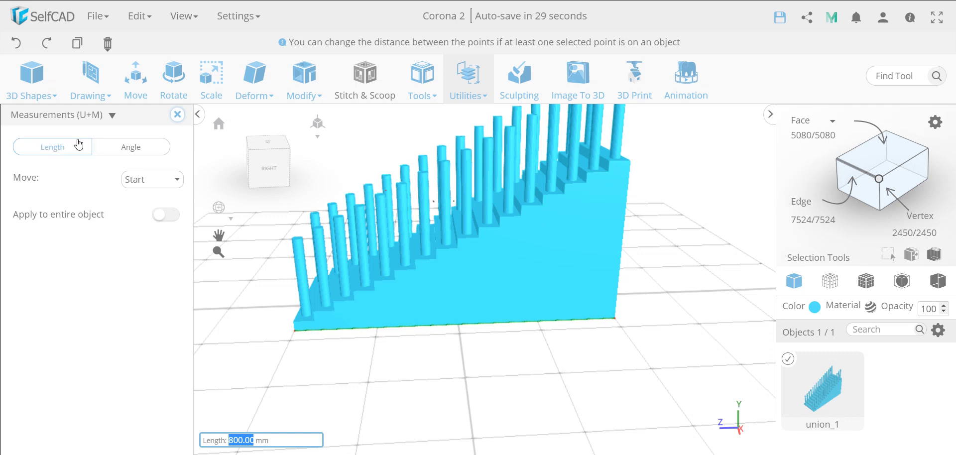
Switch to Angle mode, measure the 333.43° slope, and close the measuring tool
click(128, 152)
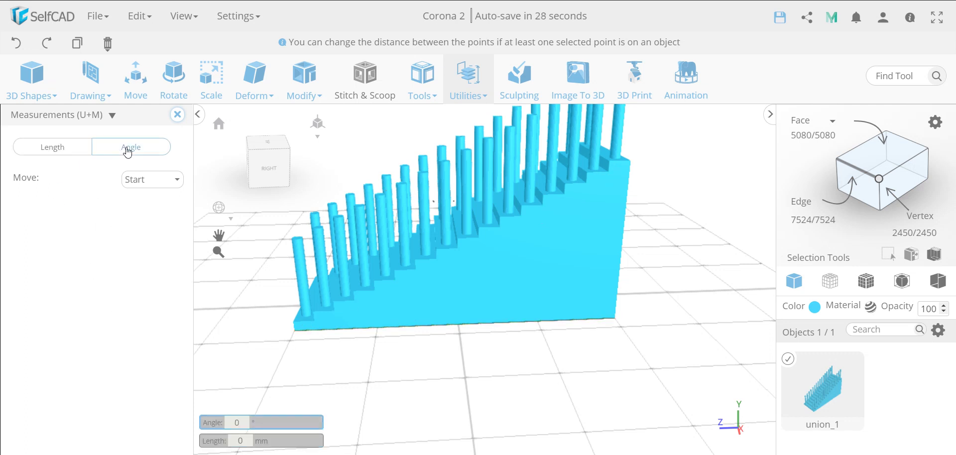
click(629, 162)
click(617, 316)
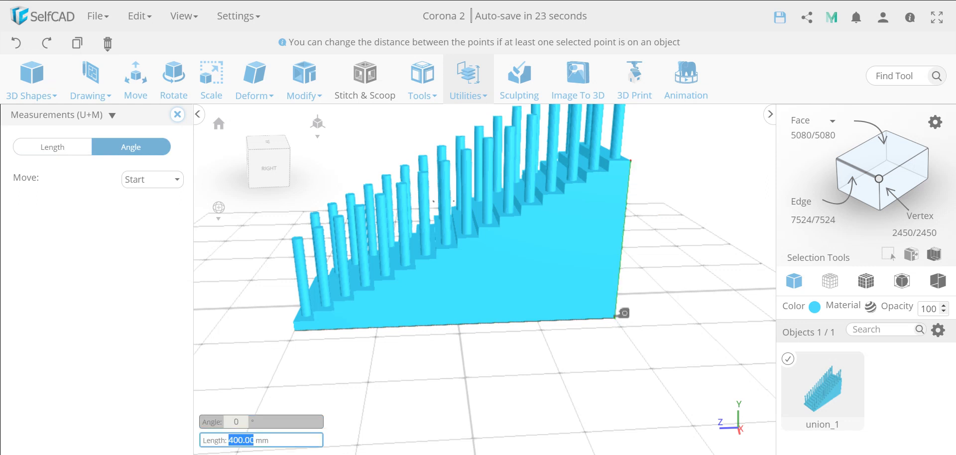
click(296, 327)
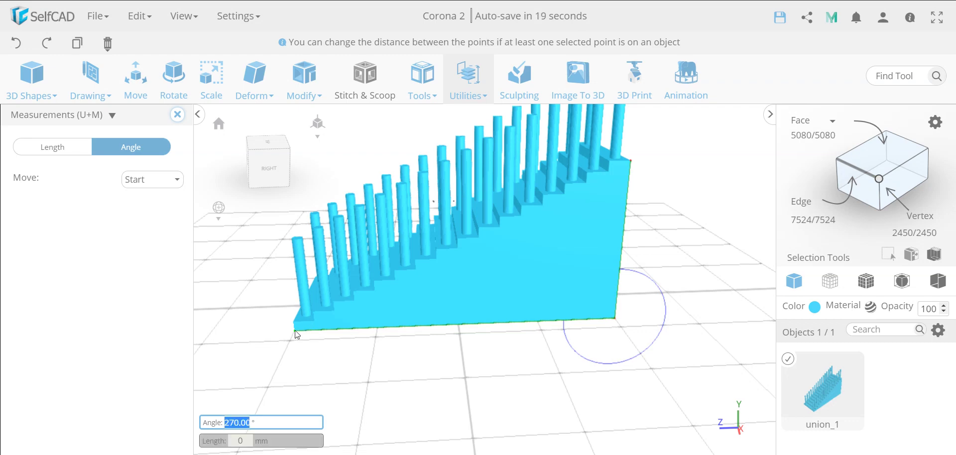
click(306, 371)
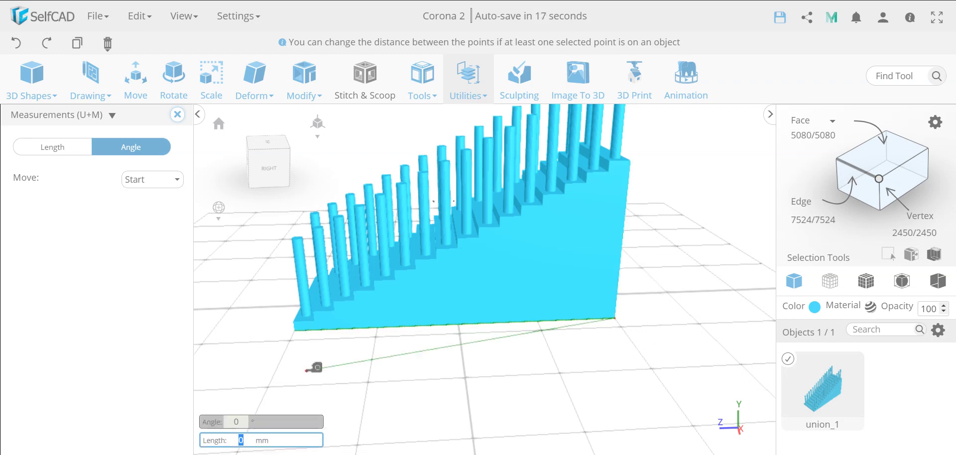
click(614, 316)
click(299, 327)
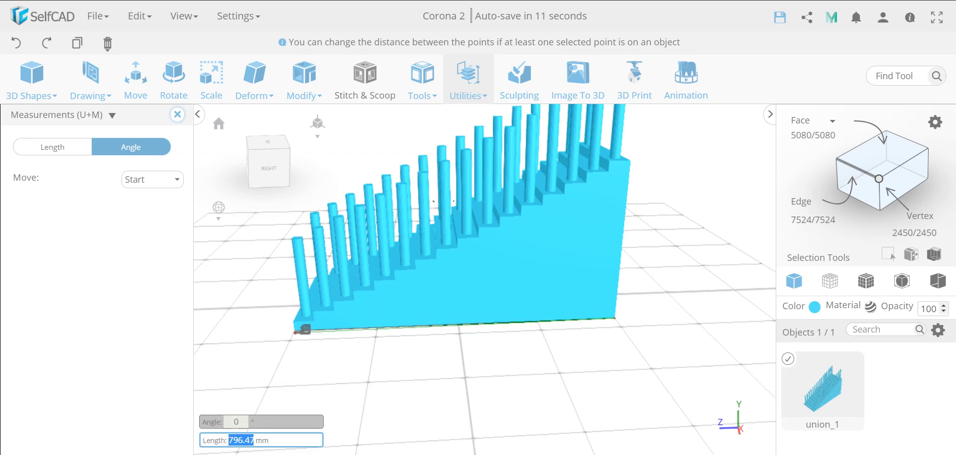
click(635, 161)
click(635, 162)
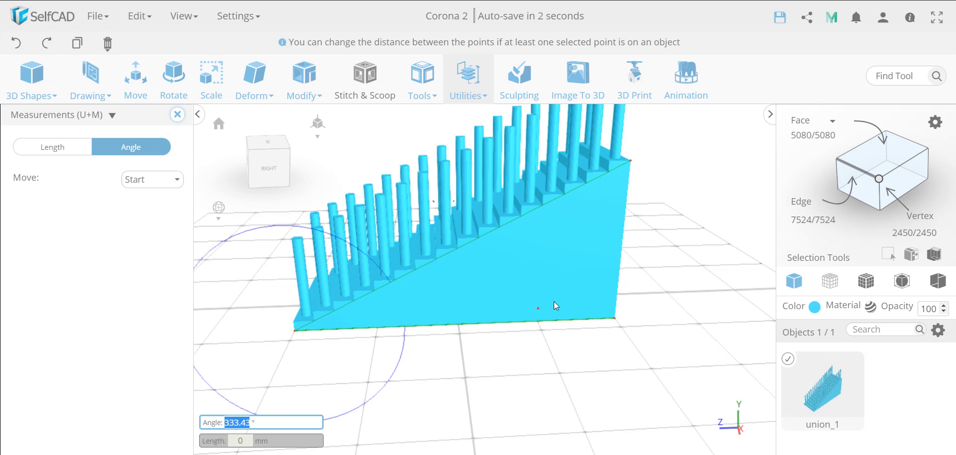
click(177, 114)
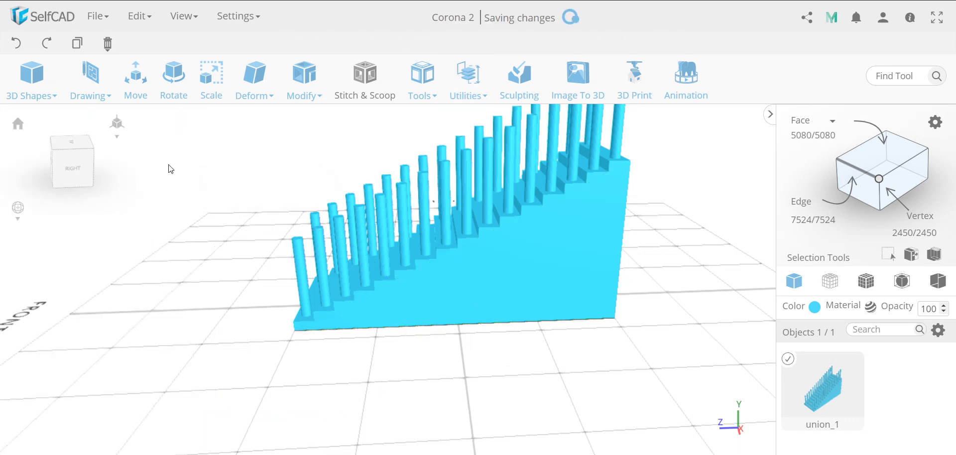
Add a 300 × 25 × 50 cube as a flat bar beside the staircase
click(32, 85)
click(38, 120)
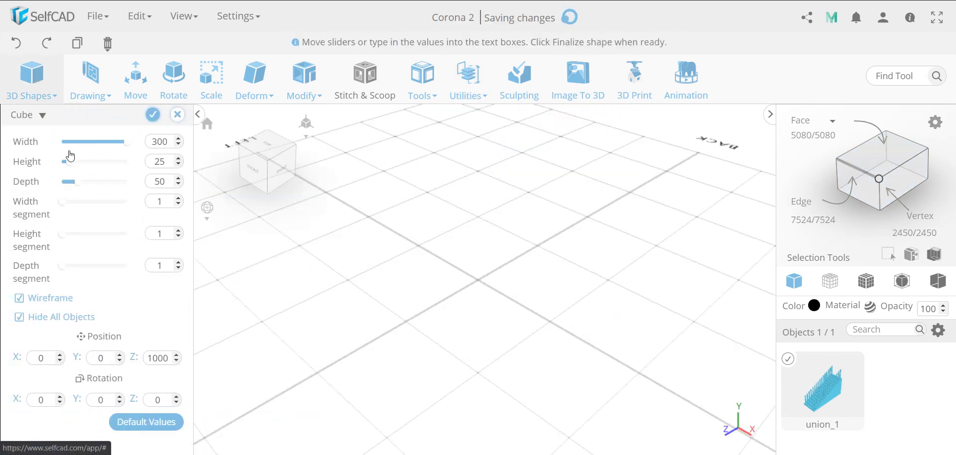
click(155, 116)
scroll(348, 208, down, 5)
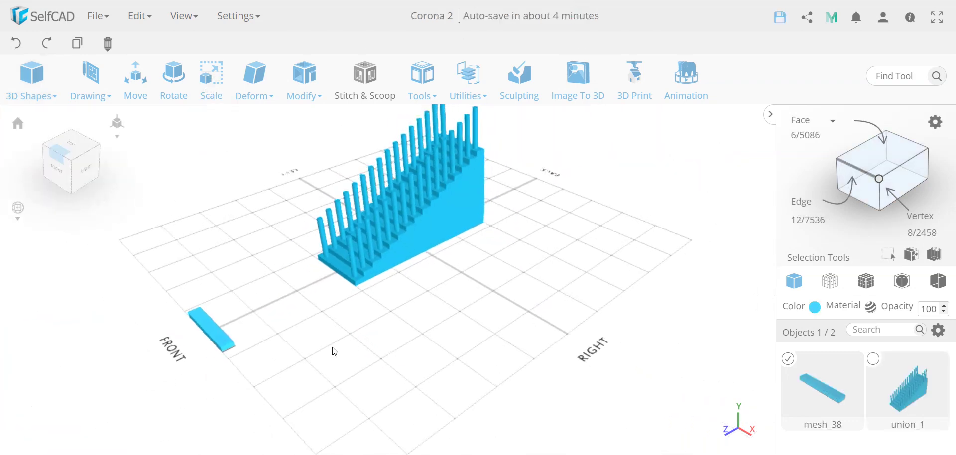
Rotate the bar 90° about the Y axis and reorient the view to check it
click(175, 94)
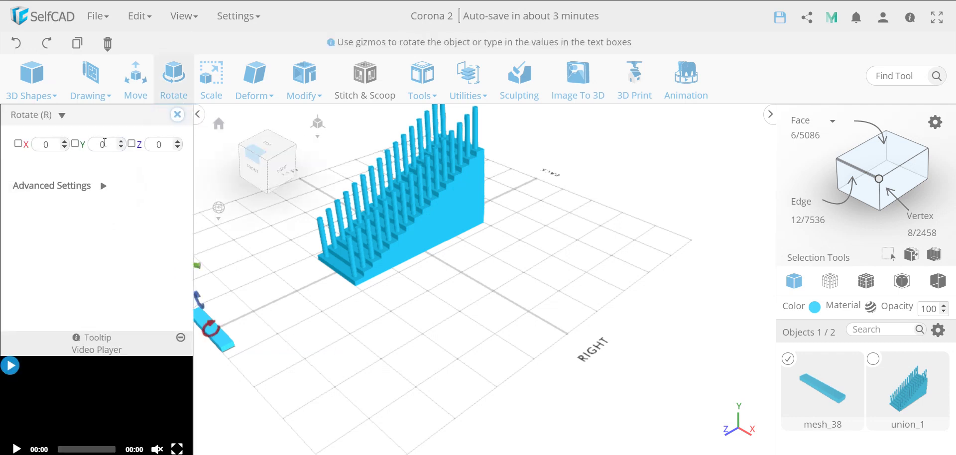
click(103, 144)
text(90)
key(Return)
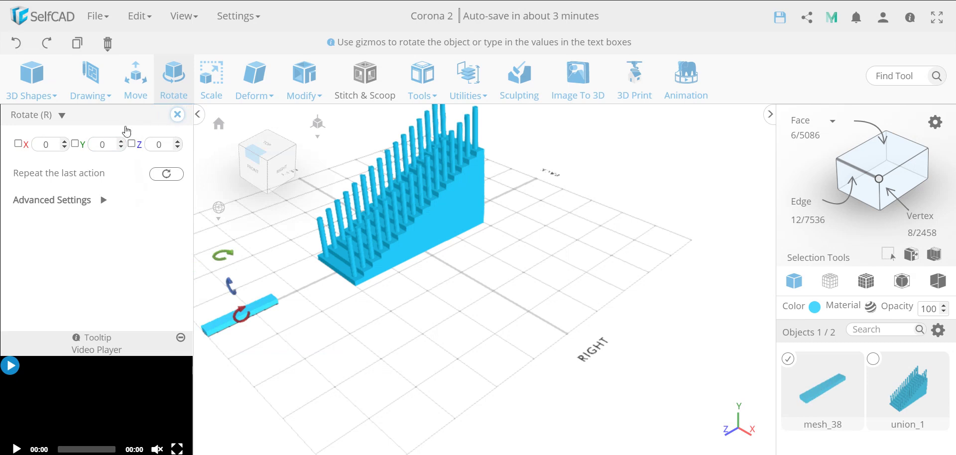
click(177, 114)
right_drag(378, 332, 329, 330)
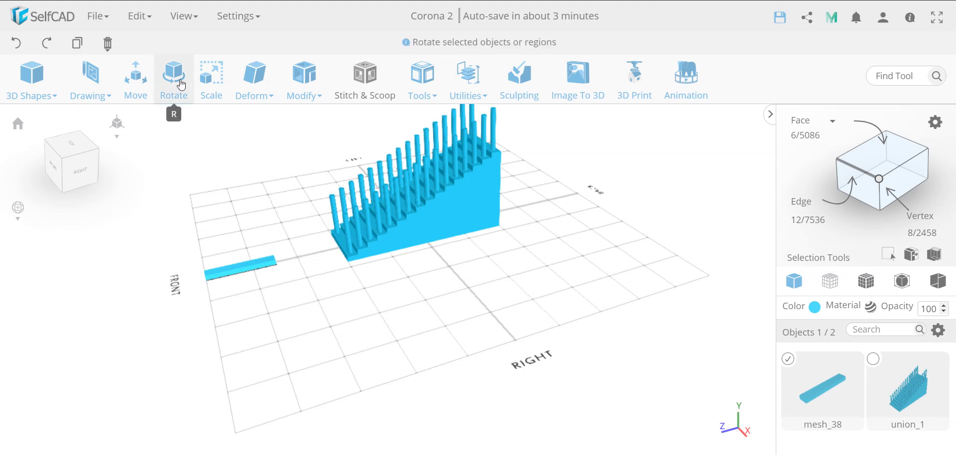
scroll(411, 216, up, 2)
scroll(199, 280, up, 2)
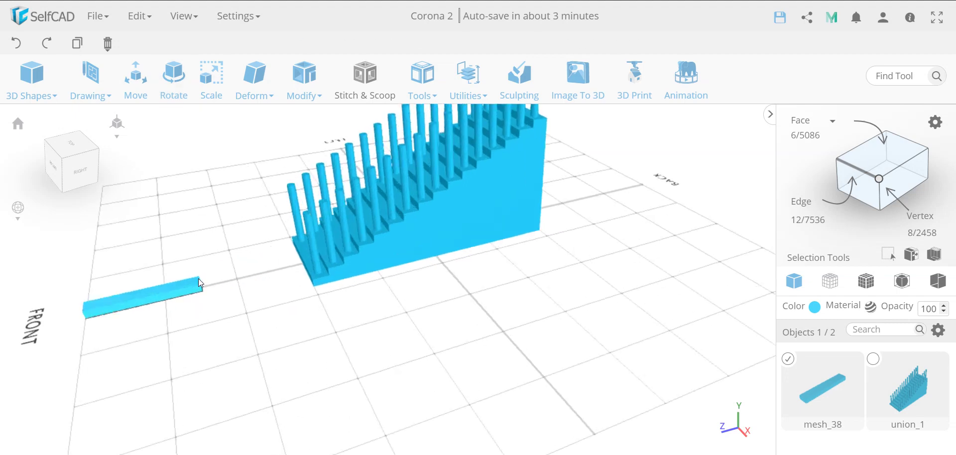
scroll(444, 209, down, 3)
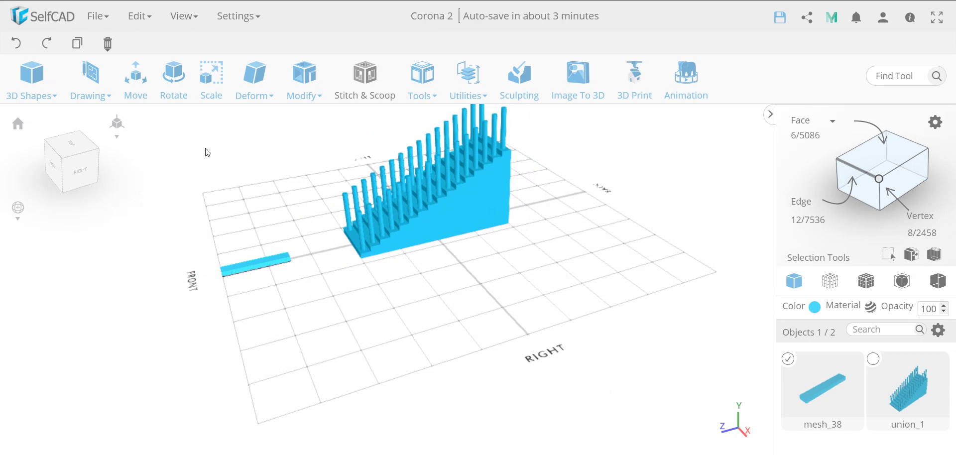
Measure the staircase's top-to-bottom corner diagonal in Length mode, about 894 mm
click(467, 77)
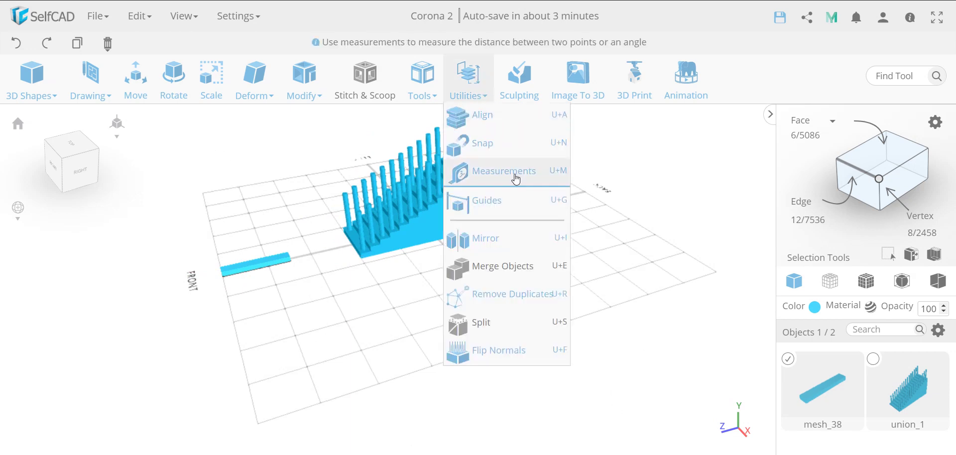
click(515, 175)
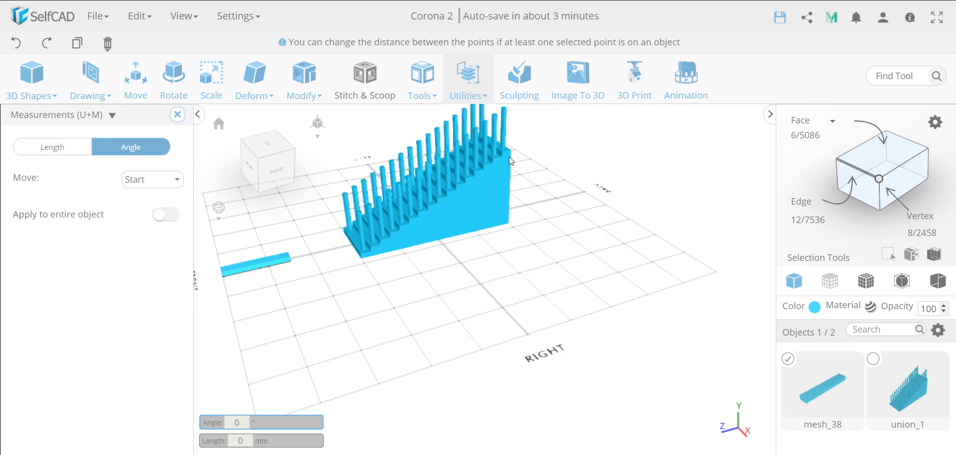
click(509, 156)
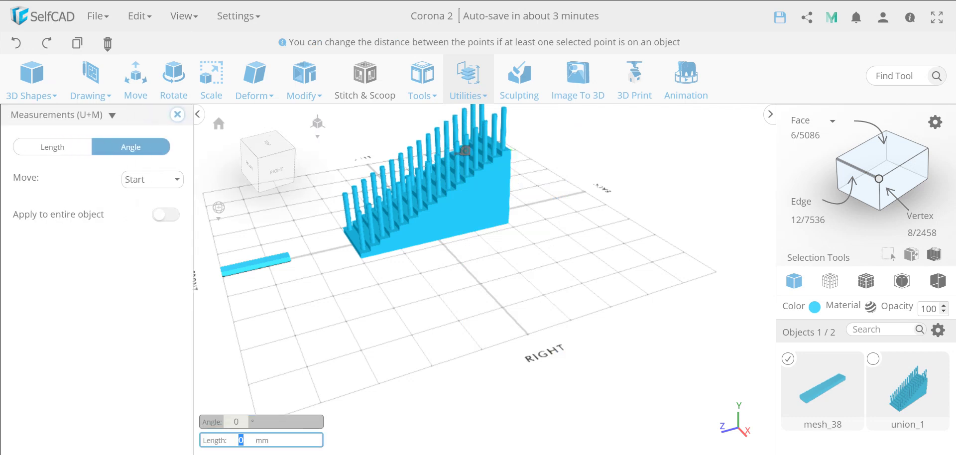
click(58, 149)
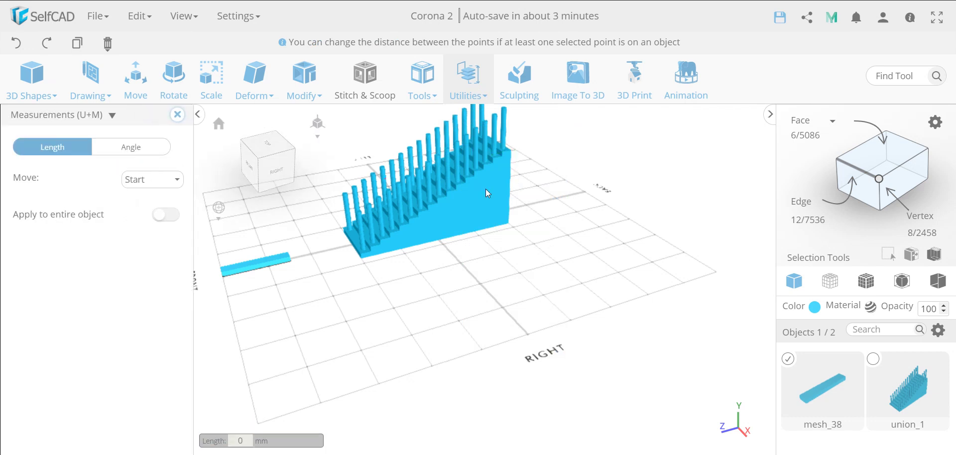
click(509, 151)
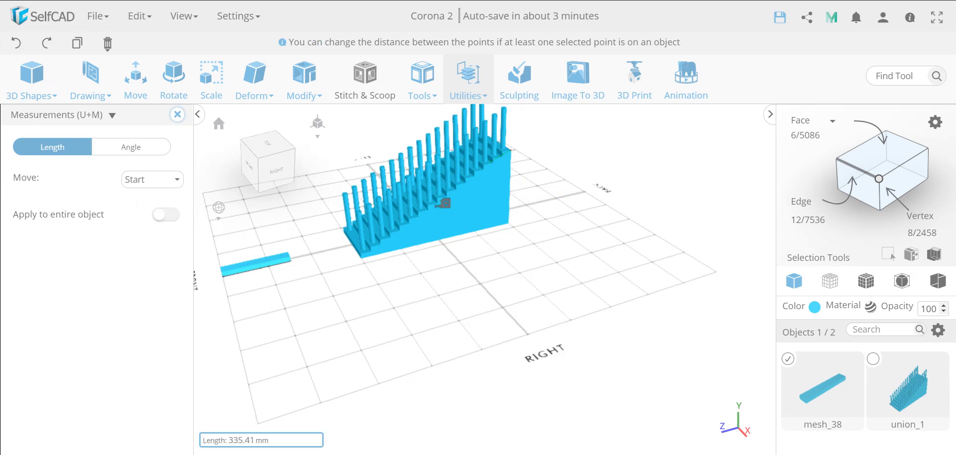
click(373, 255)
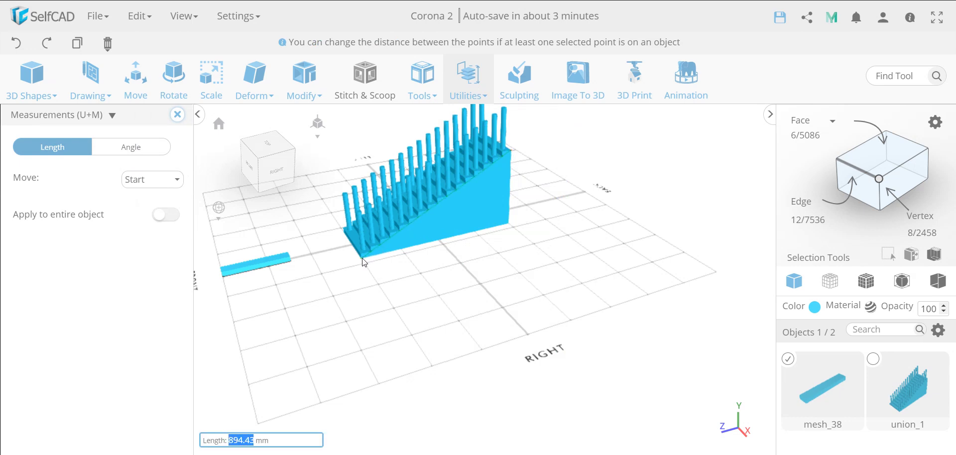
click(177, 114)
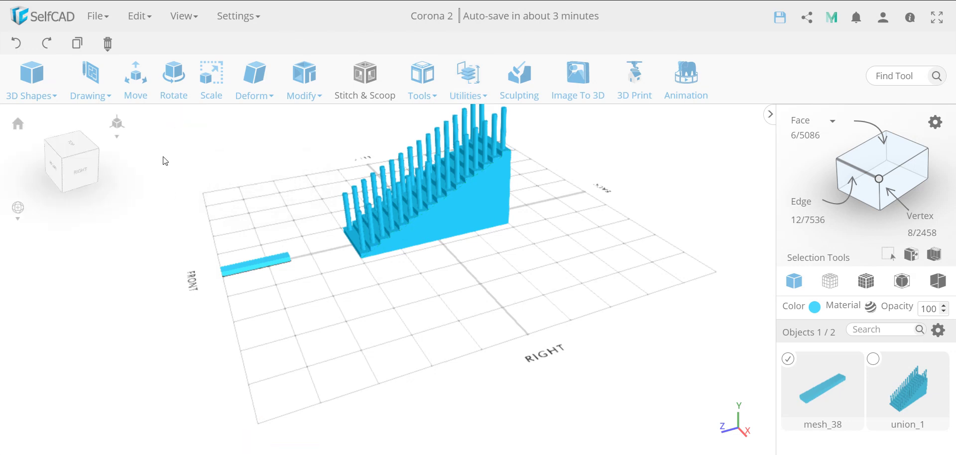
Scale the bar to 900 along Z to make a long rail
click(209, 83)
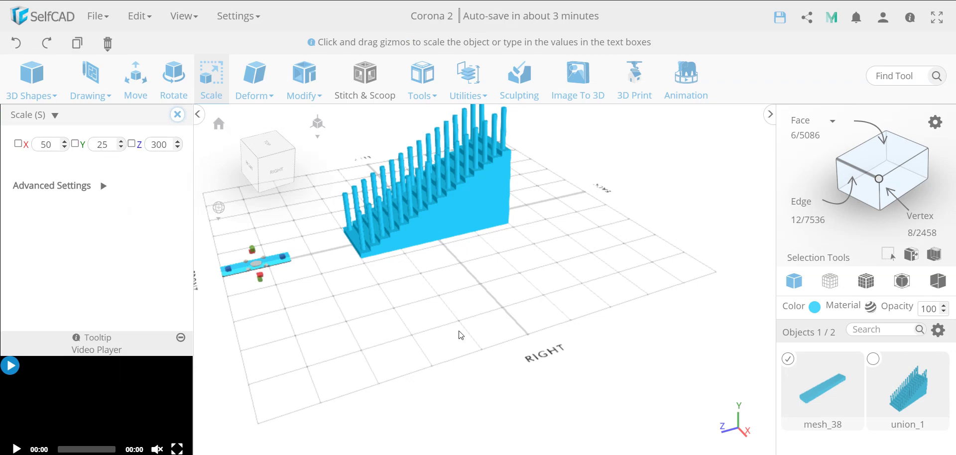
double_click(156, 145)
text(900)
key(Return)
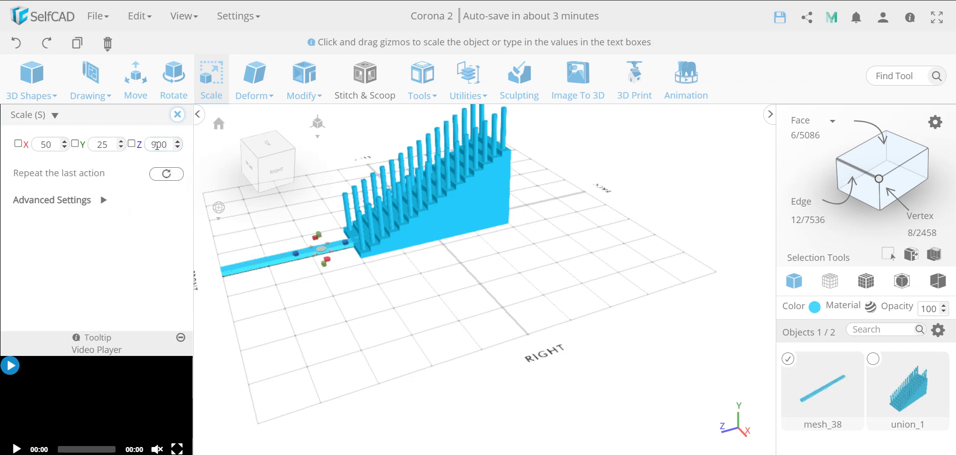
click(178, 114)
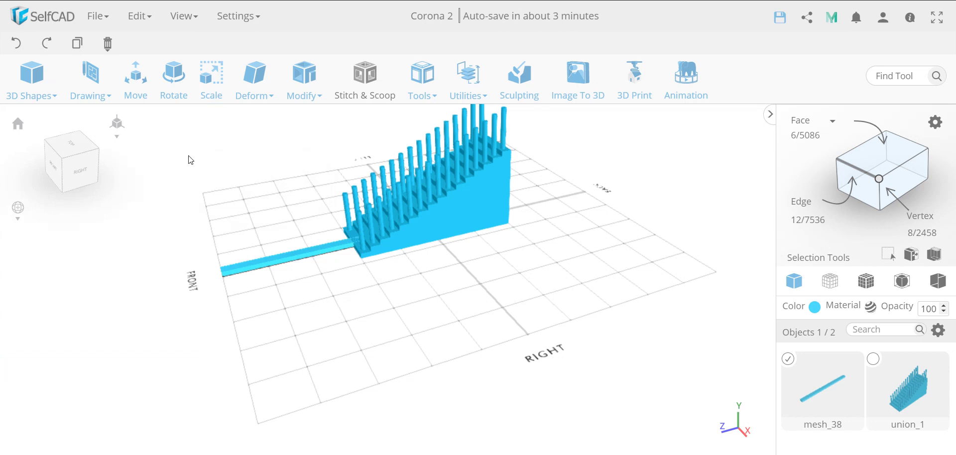
click(188, 95)
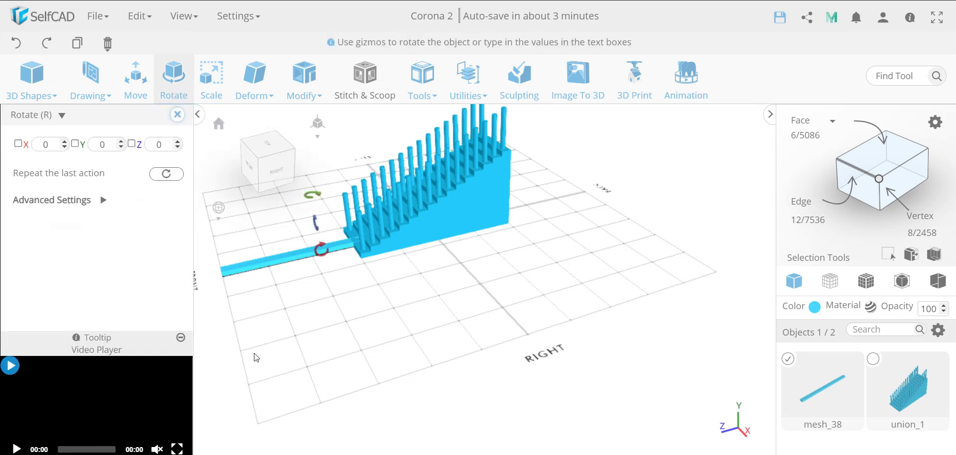
Tilt the bar to 333.43° about X, correcting an initial wrong tilt, so it slopes with the stairs
double_click(52, 145)
text(-)
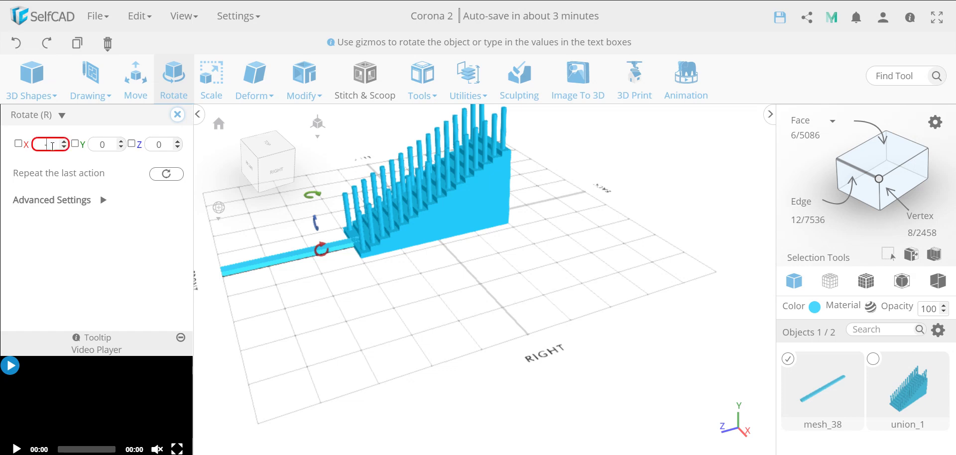
text(333.43)
key(Return)
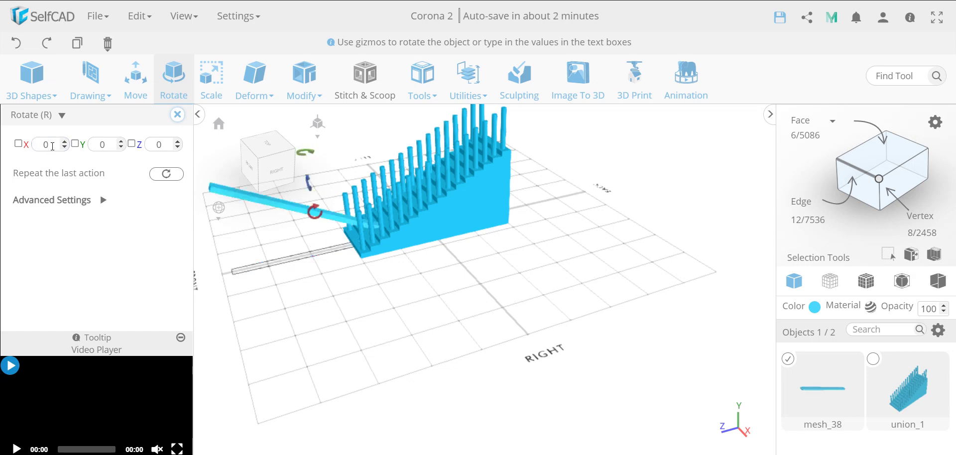
key(Return)
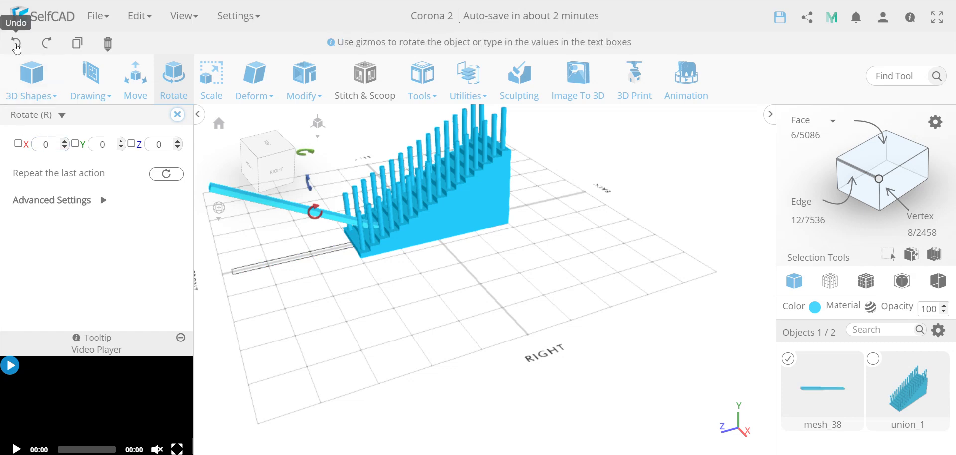
click(52, 144)
text(33)
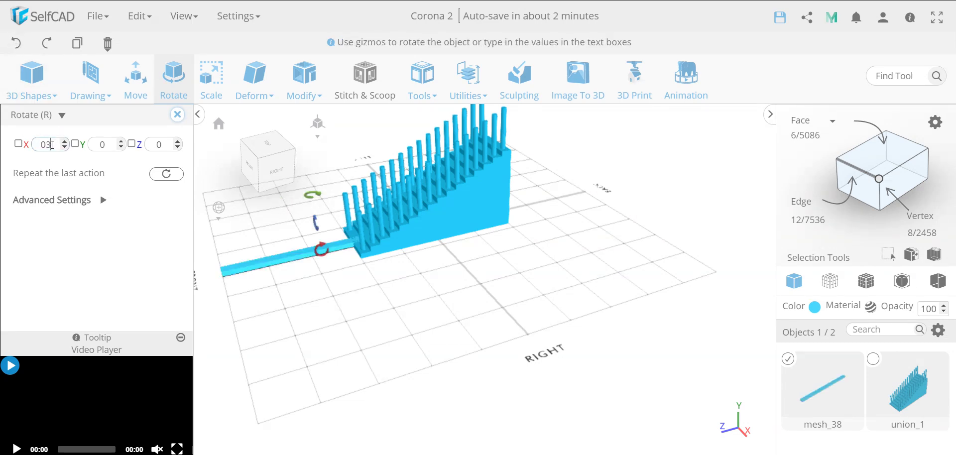
text(3.)
key(Return)
click(177, 114)
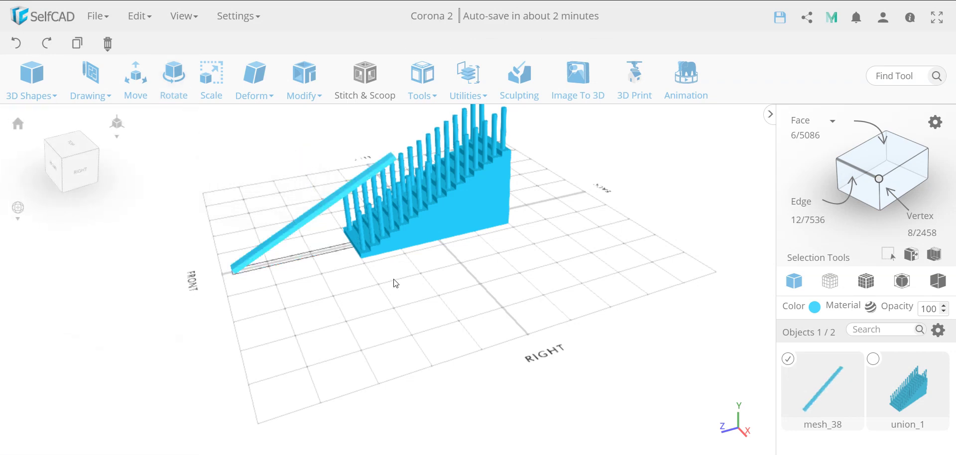
drag(395, 285, 396, 269)
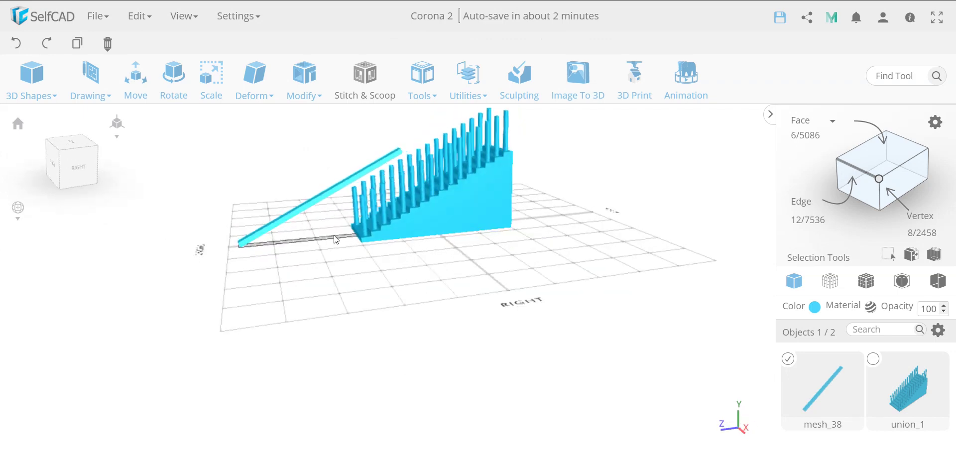
Lower the handrail into the staircase and set its Y position to 200
click(132, 93)
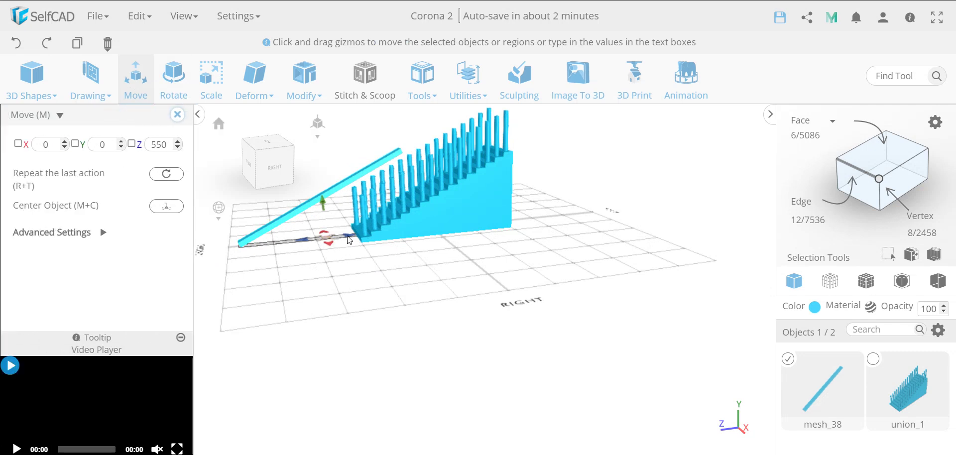
scroll(351, 238, up, 1)
scroll(351, 238, up, 2)
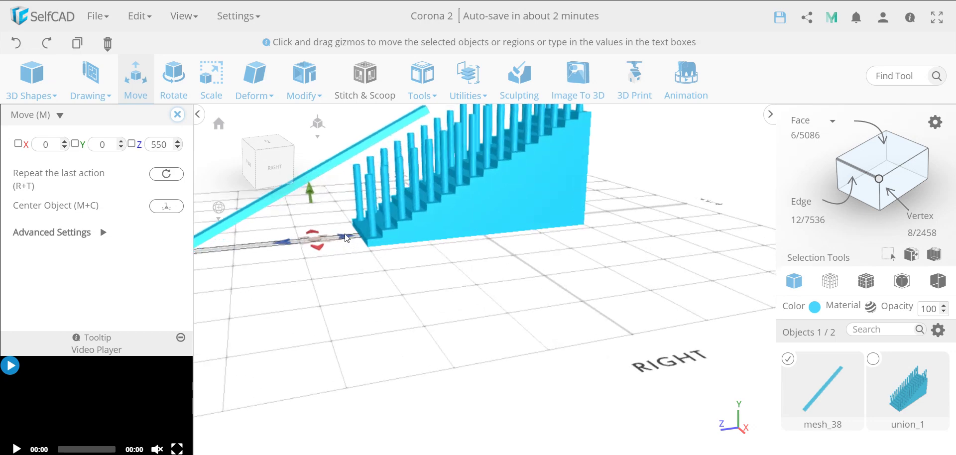
right_drag(347, 238, 381, 241)
drag(347, 257, 497, 144)
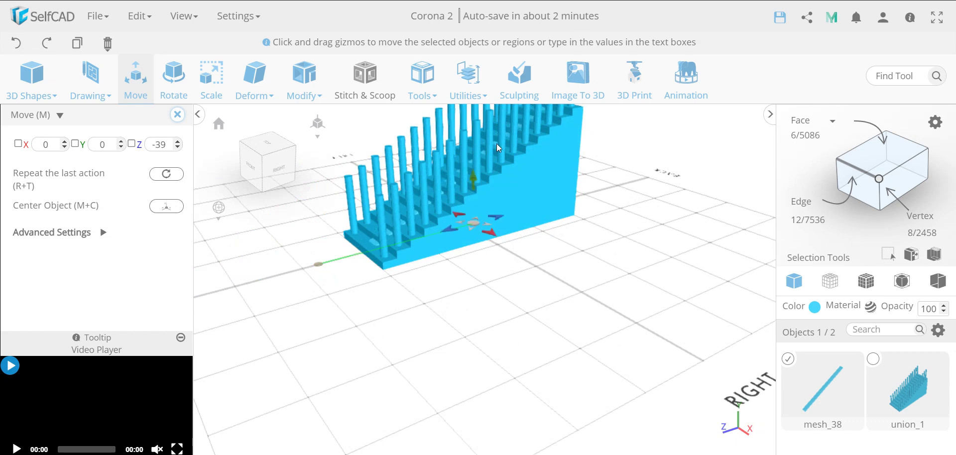
click(107, 139)
text(200)
key(Return)
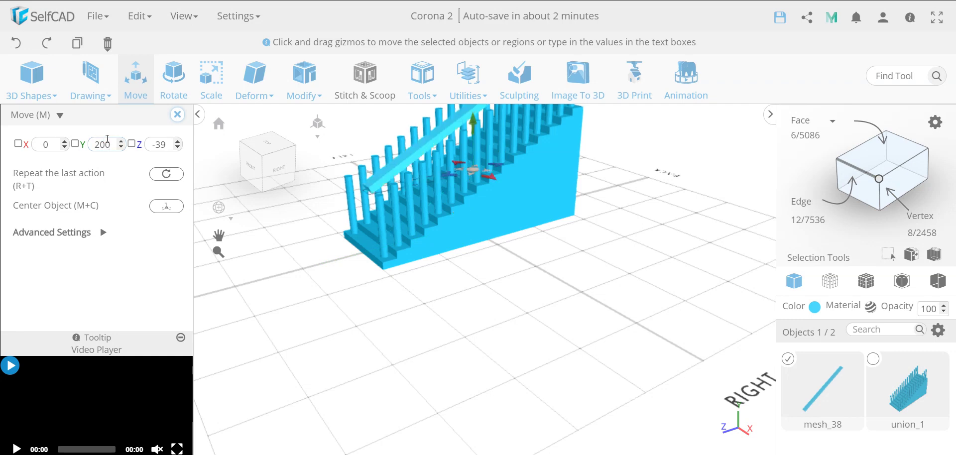
Slide the rail sideways along X and set its Y position to 220
drag(409, 324, 464, 324)
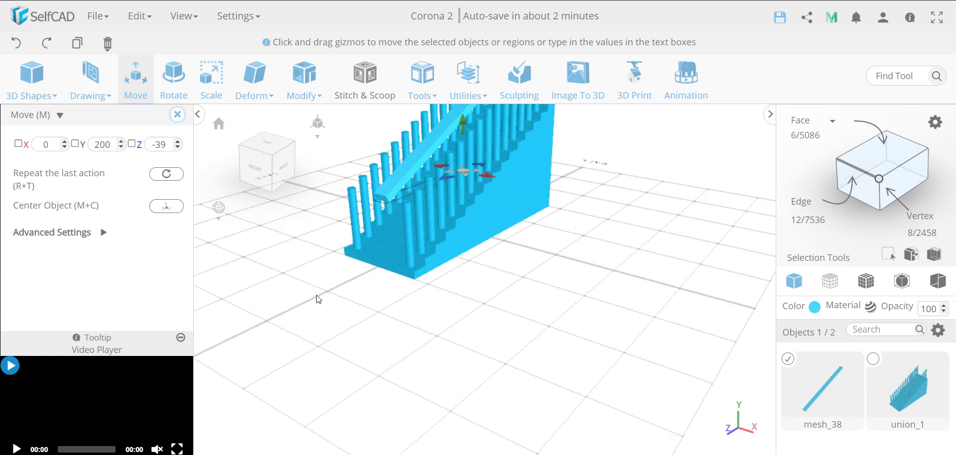
click(107, 146)
key(BackSpace)
text(5)
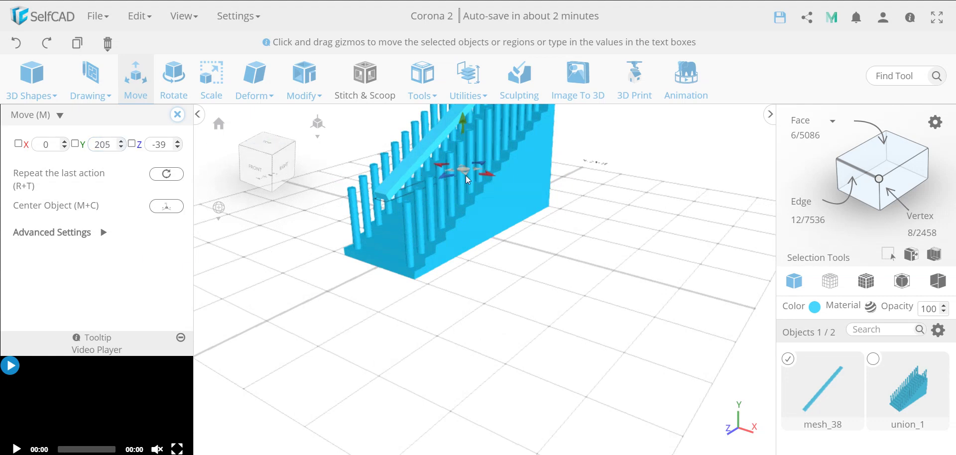
drag(490, 174, 515, 186)
double_click(102, 145)
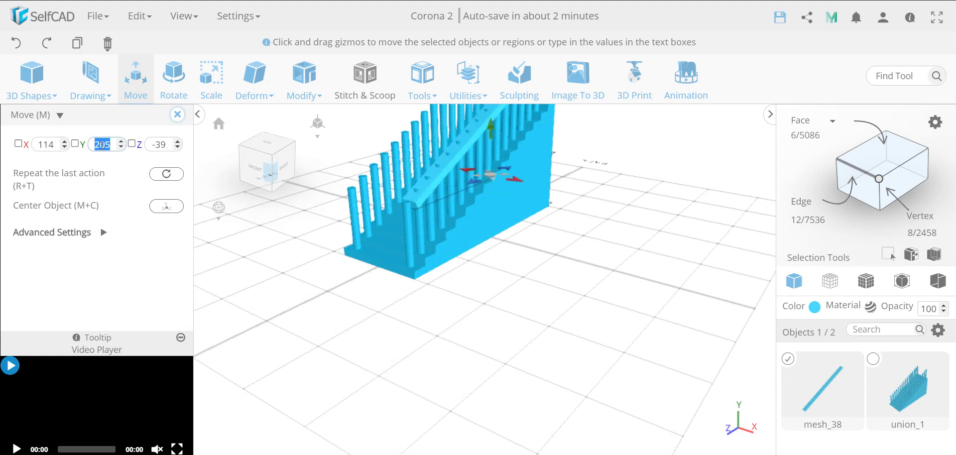
text(220)
key(Return)
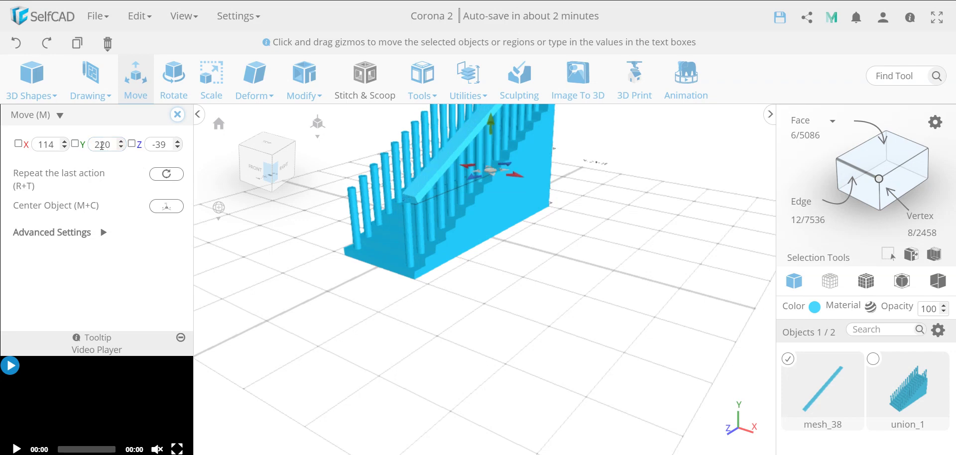
Raise the rail, then settle it onto the baluster tops at X 114, Y 195, Z 21
right_drag(517, 340, 431, 337)
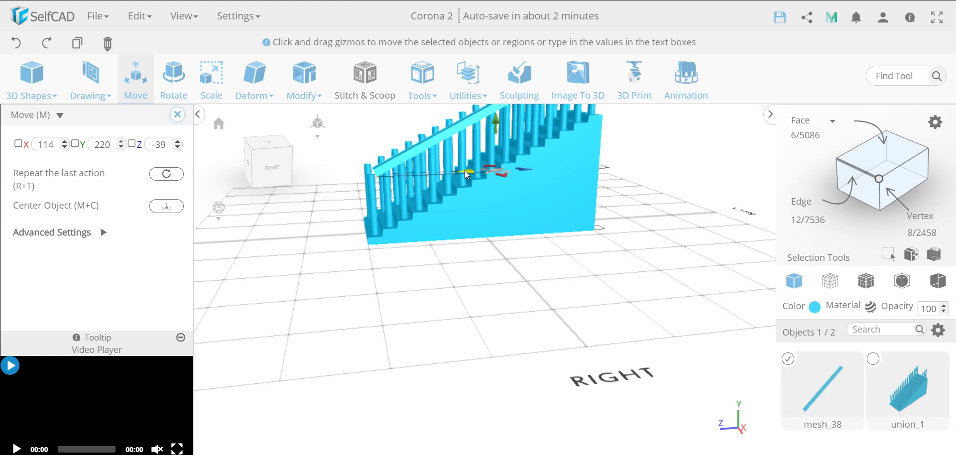
drag(465, 171, 449, 178)
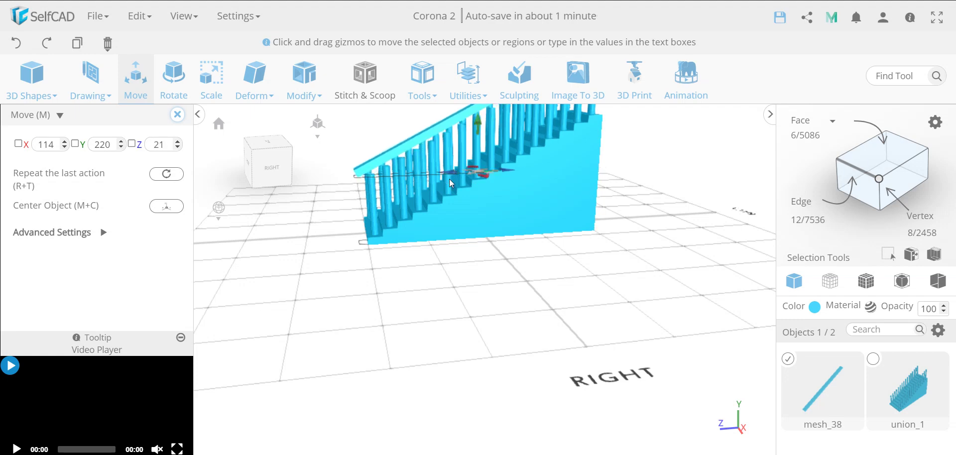
right_drag(531, 274, 482, 175)
scroll(491, 133, down, 5)
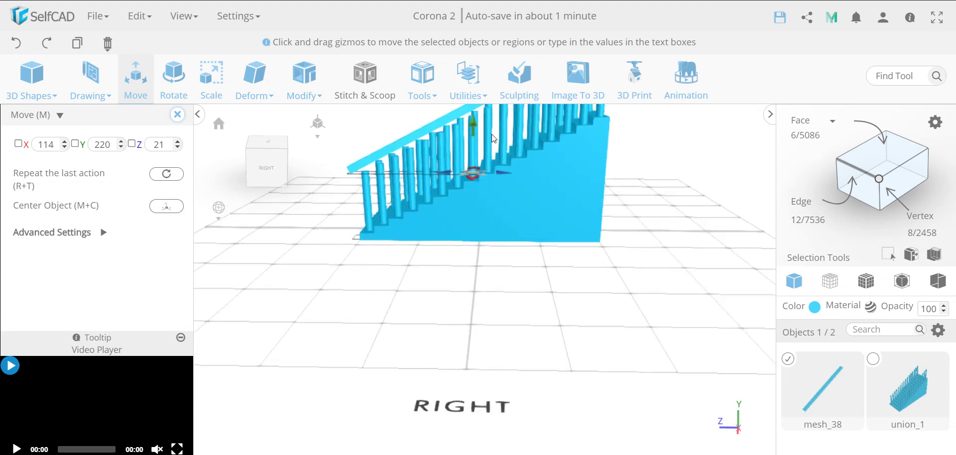
scroll(492, 134, down, 2)
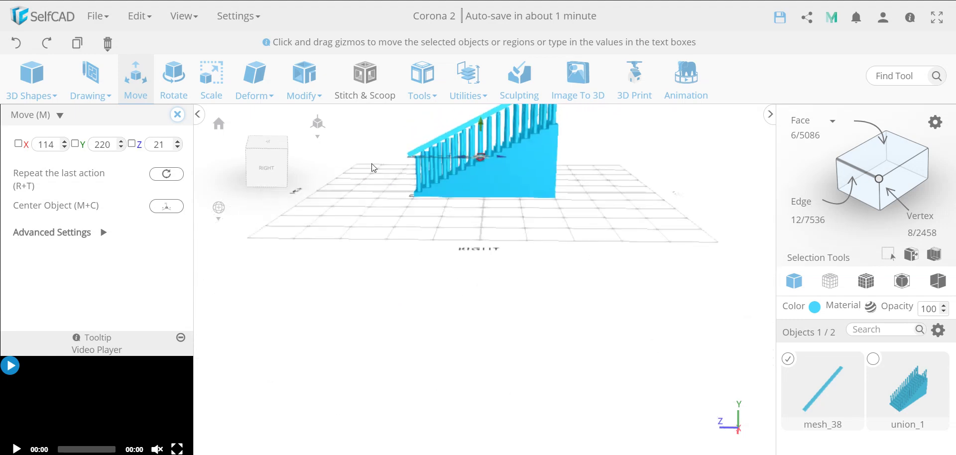
double_click(105, 144)
click(481, 124)
drag(481, 120, 480, 127)
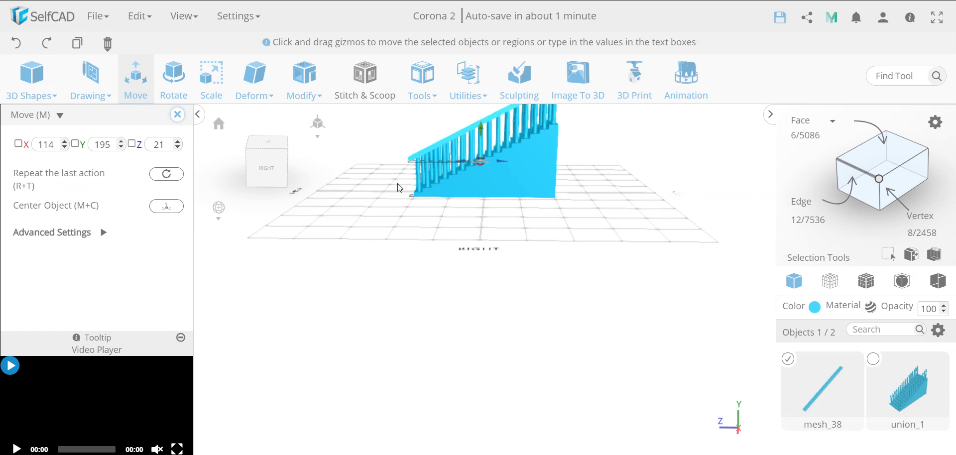
drag(383, 218, 444, 234)
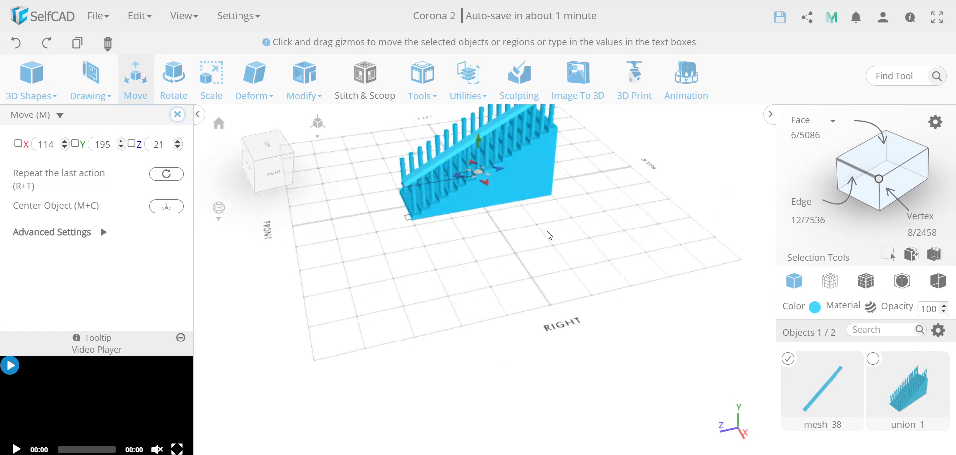
mouse_move(546, 235)
mouse_down()
mouse_move(547, 249)
mouse_move(546, 231)
mouse_up()
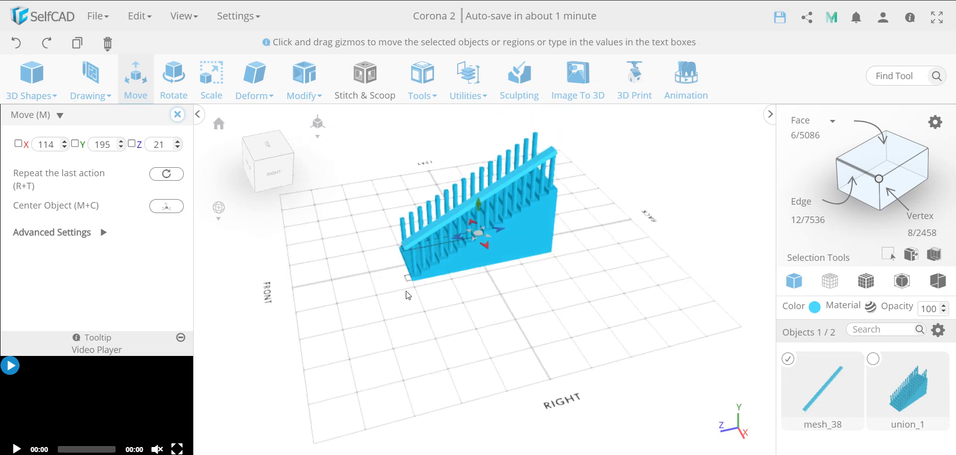
scroll(419, 276, up, 5)
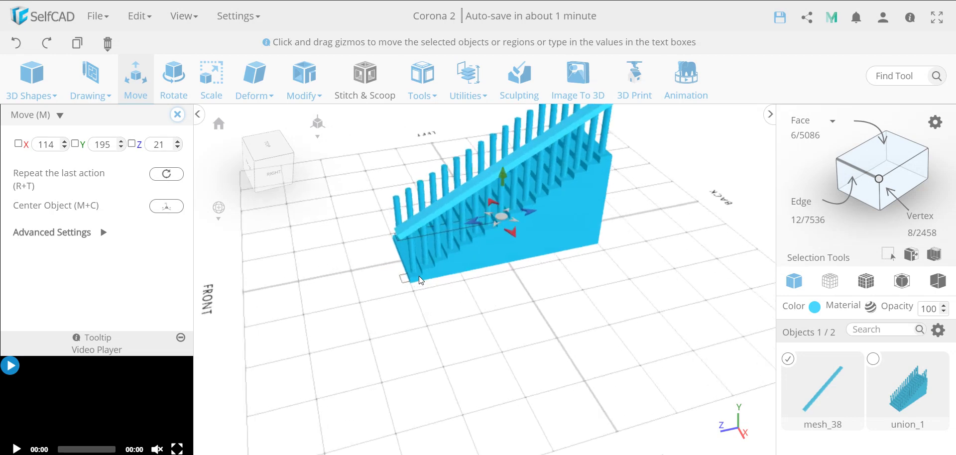
scroll(419, 276, down, 6)
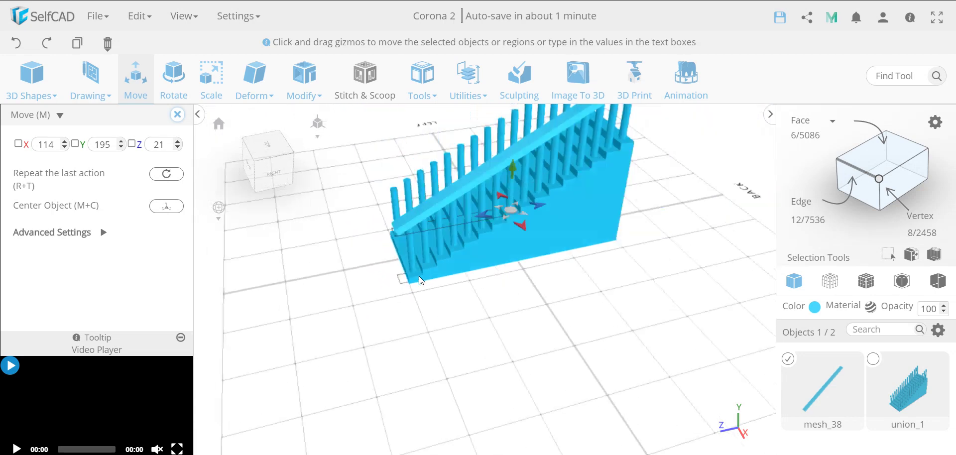
scroll(590, 115, up, 4)
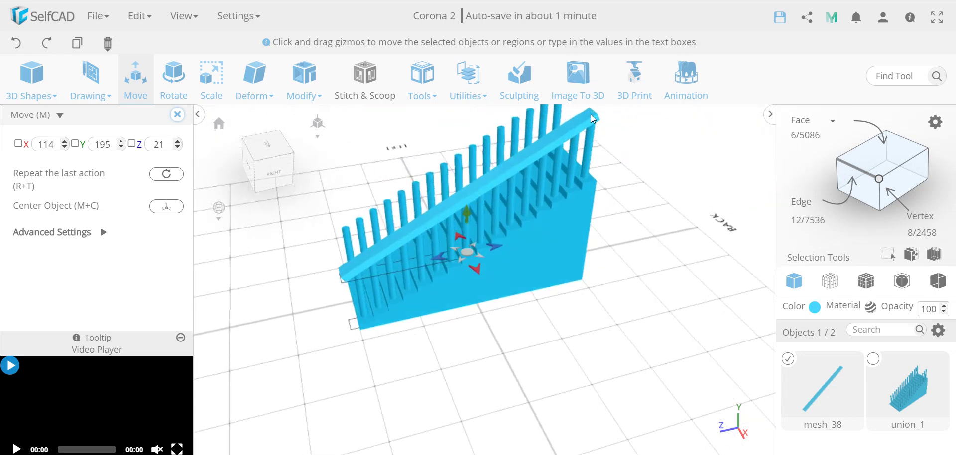
scroll(590, 114, down, 4)
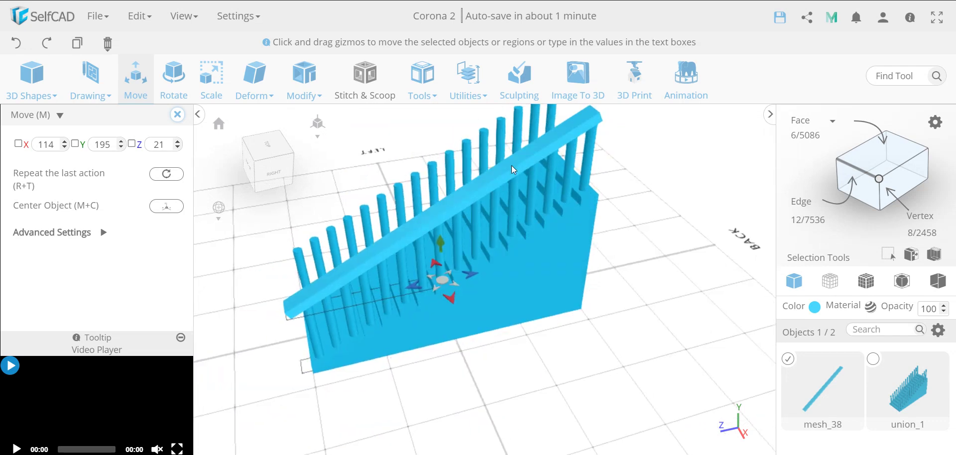
scroll(511, 165, up, 2)
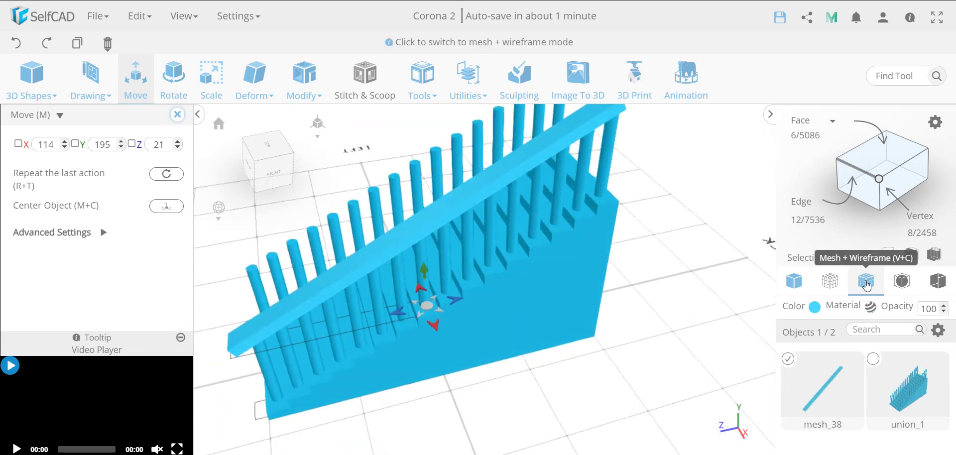
click(866, 282)
click(830, 282)
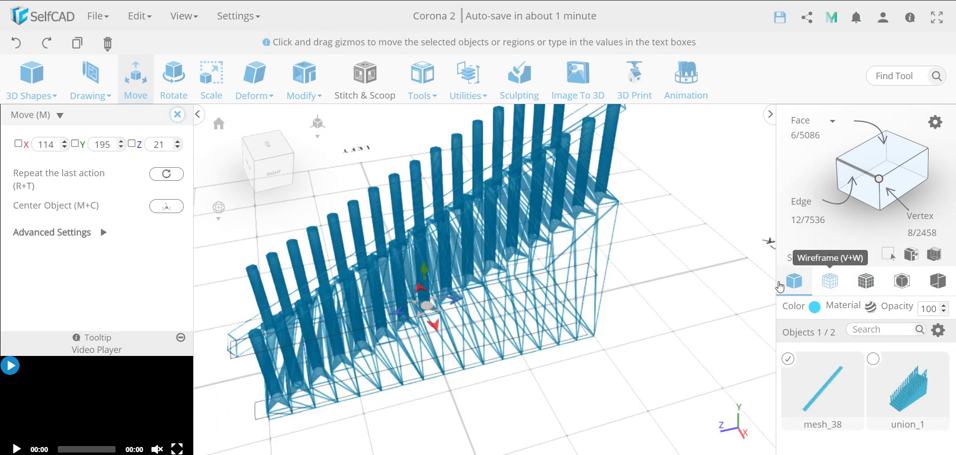
right_drag(556, 363, 533, 359)
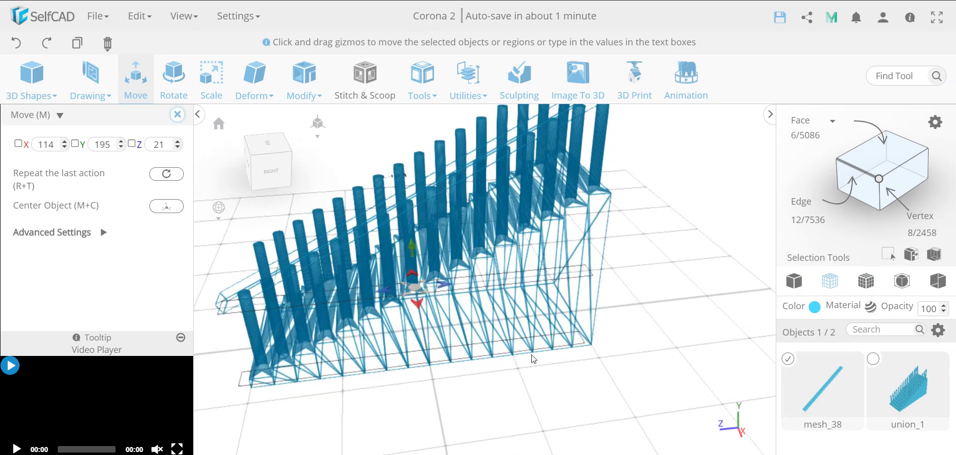
scroll(445, 194, up, 5)
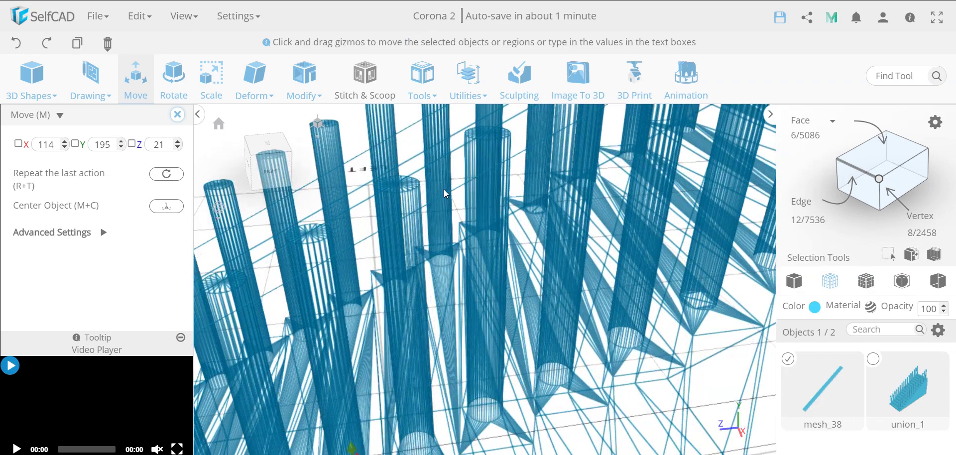
scroll(463, 234, down, 8)
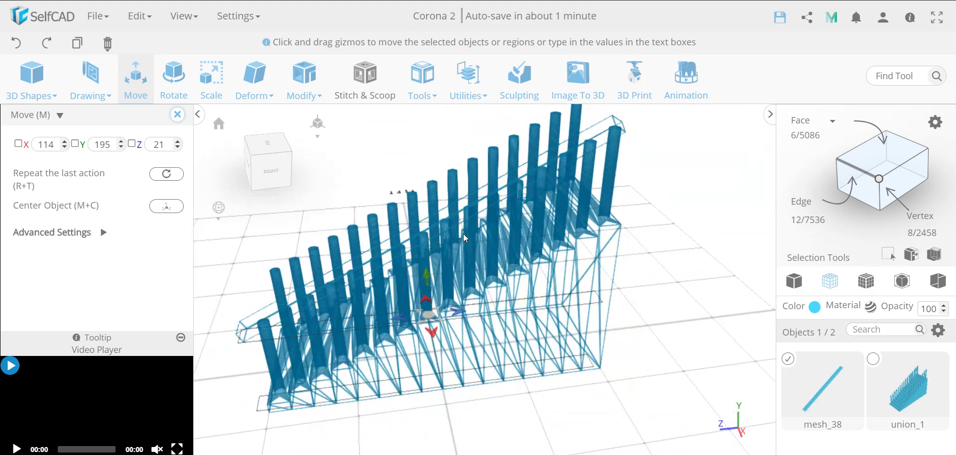
click(797, 292)
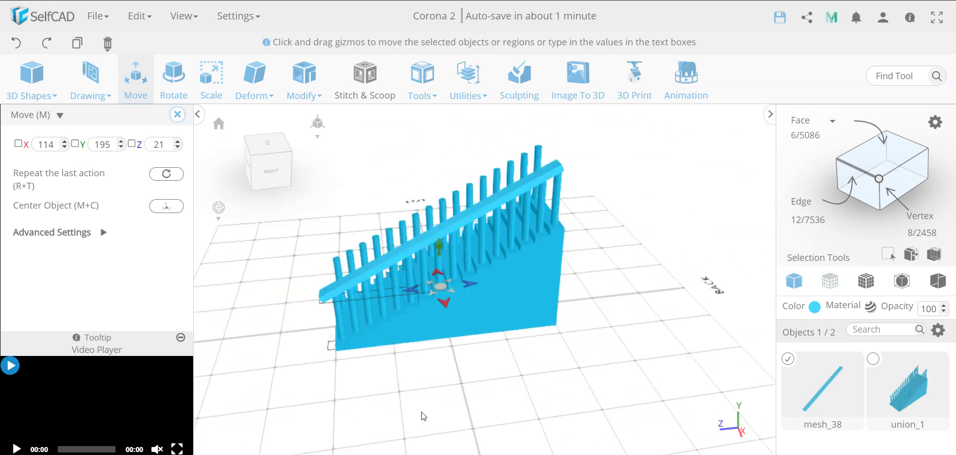
right_drag(617, 393, 641, 401)
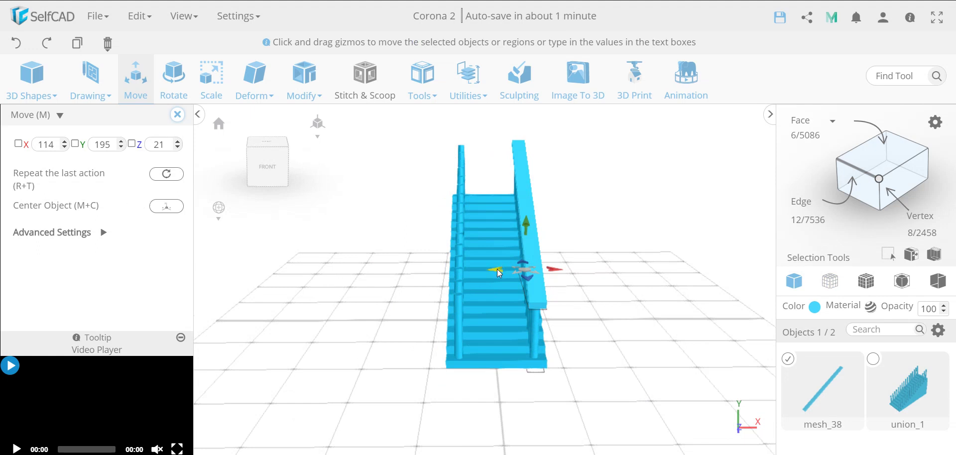
Copy the handrail to the staircase's other side at X -114
drag(487, 269, 461, 273)
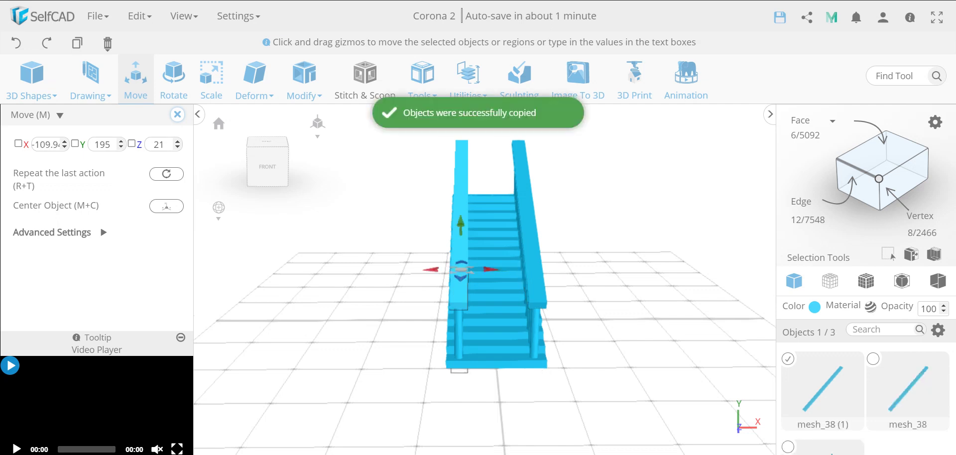
triple_click(48, 144)
text(-114)
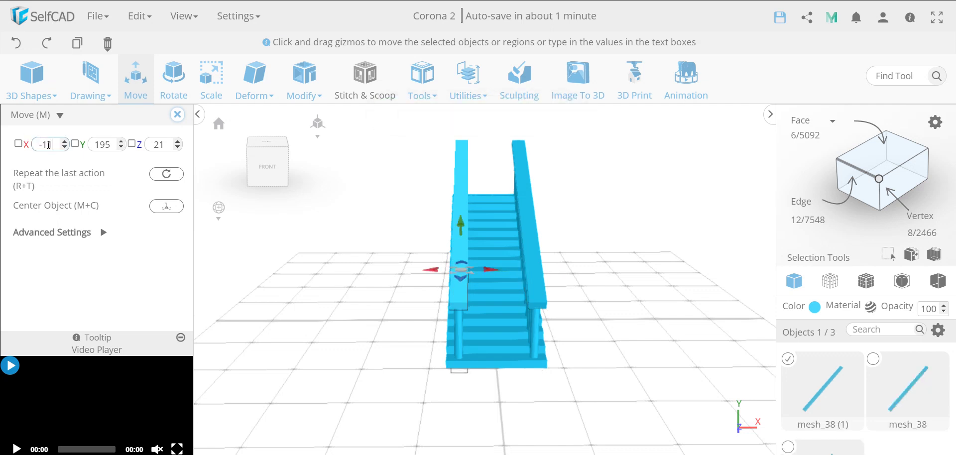
key(Return)
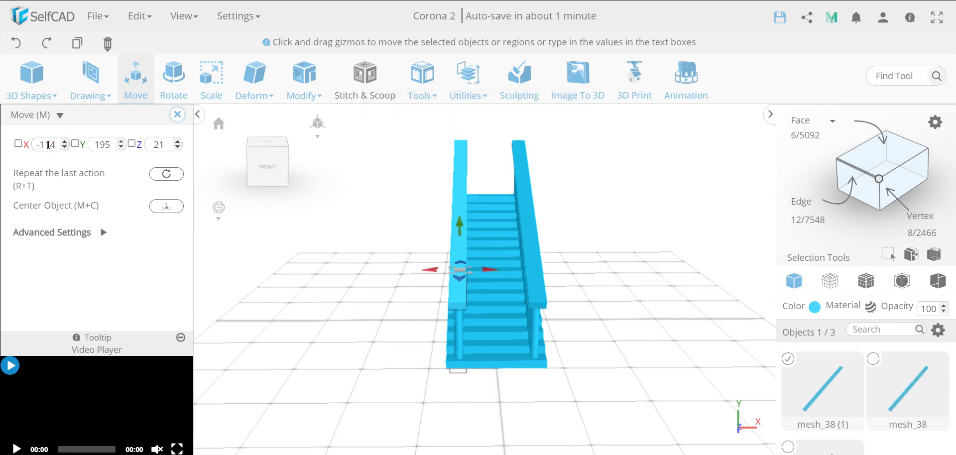
click(177, 115)
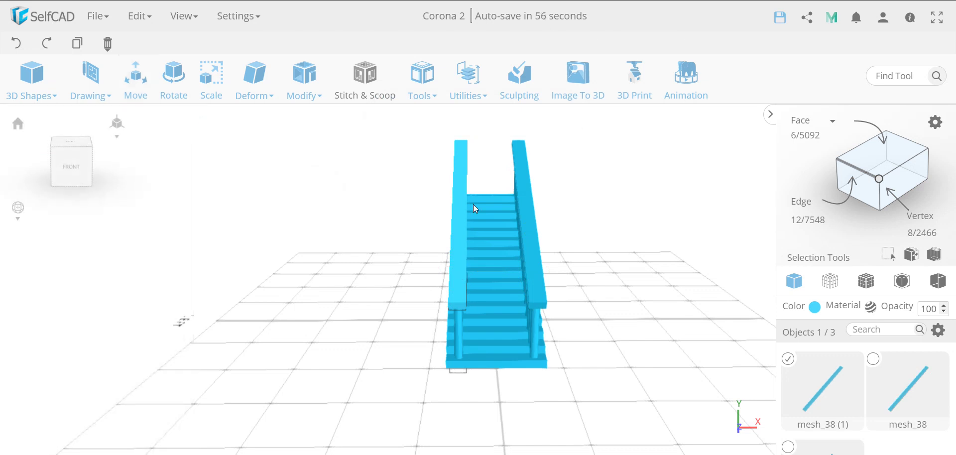
Select both rails and the staircase and union them into union_2
shift+click(534, 251)
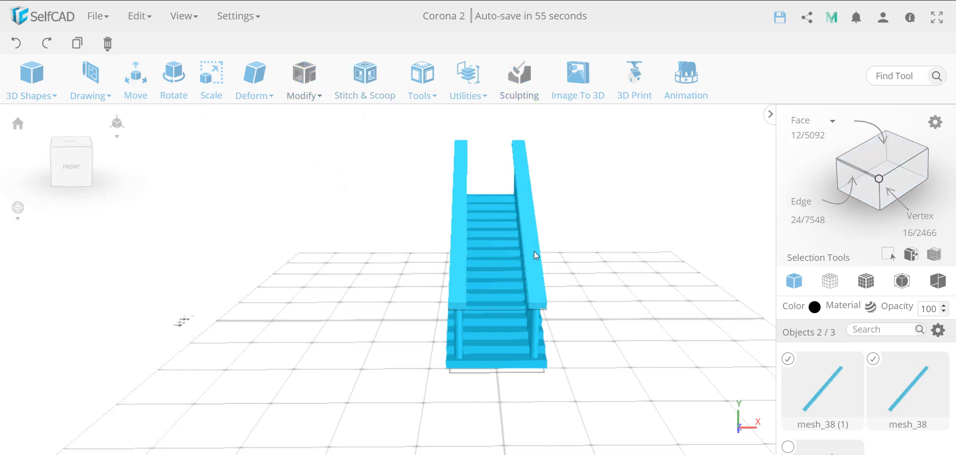
shift+click(499, 283)
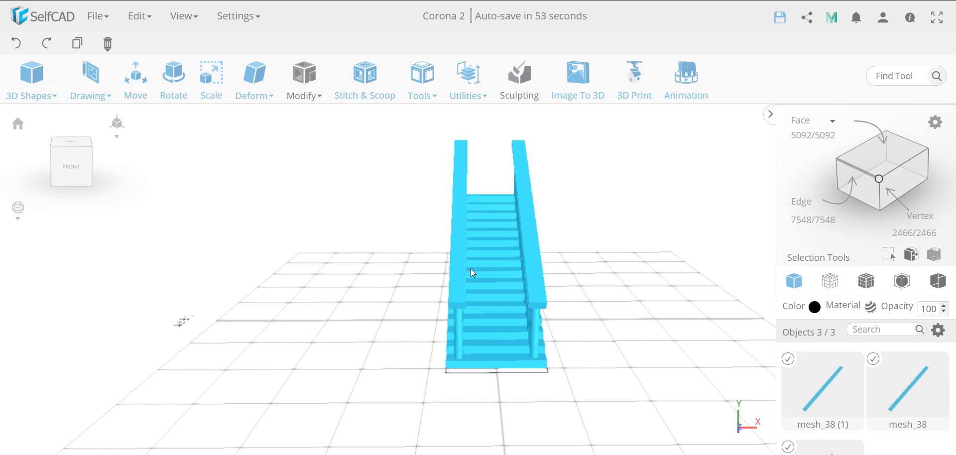
click(369, 89)
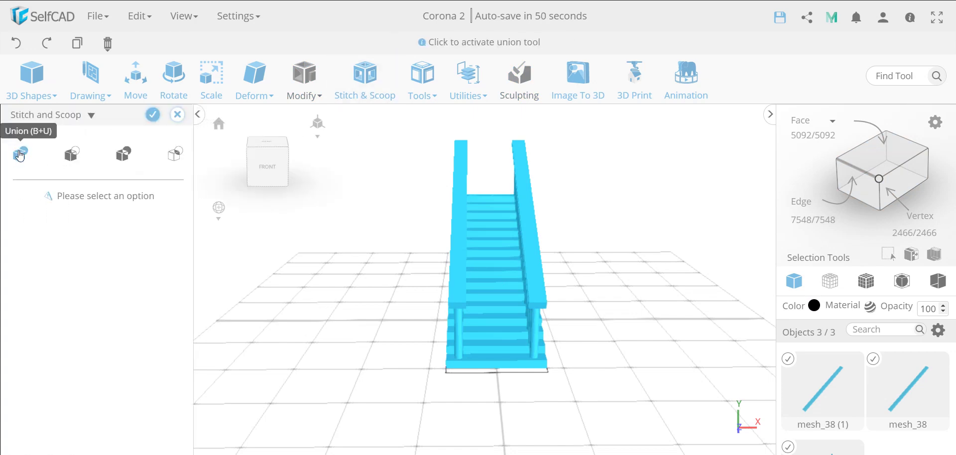
click(20, 155)
click(152, 116)
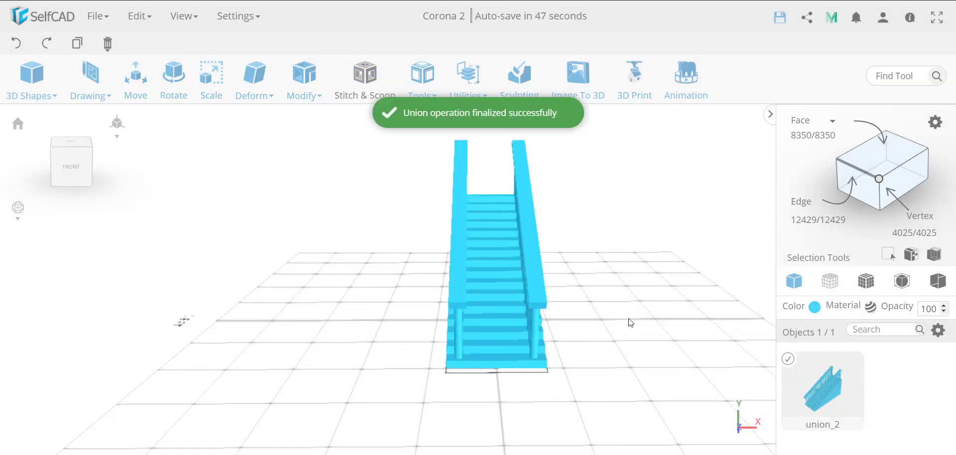
drag(629, 320, 541, 323)
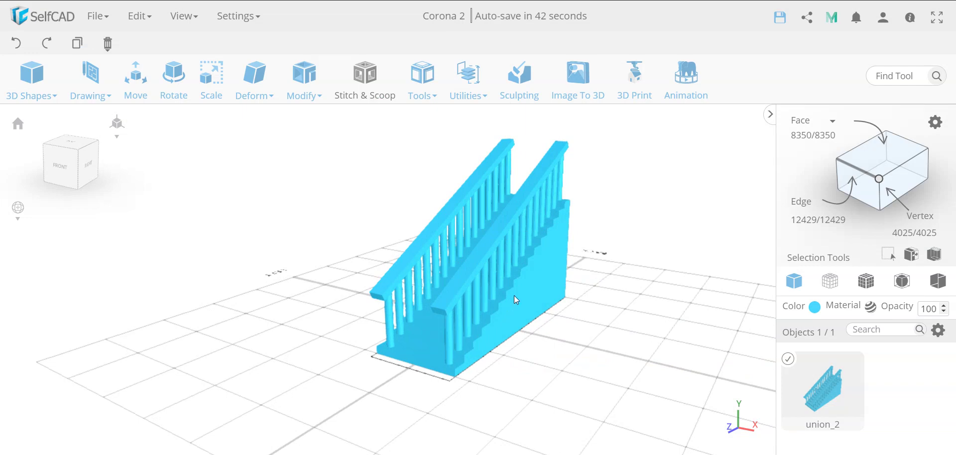
Show triangle edges and set union_2's Resolution detail level to 0, cutting it from 8350 to 5956 faces
drag(588, 354, 312, 352)
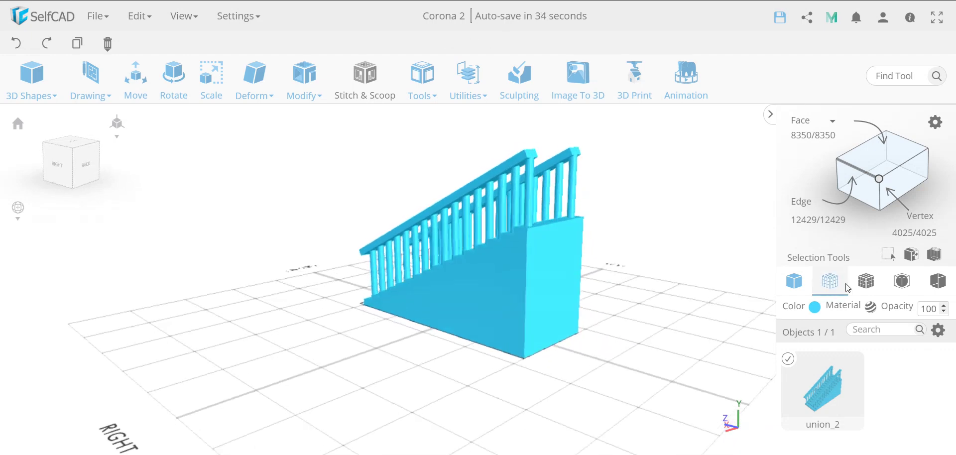
click(865, 280)
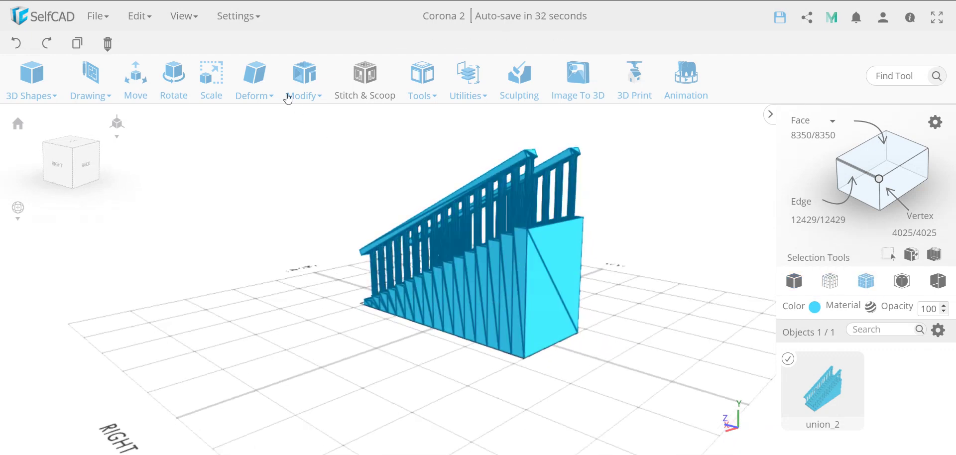
click(298, 81)
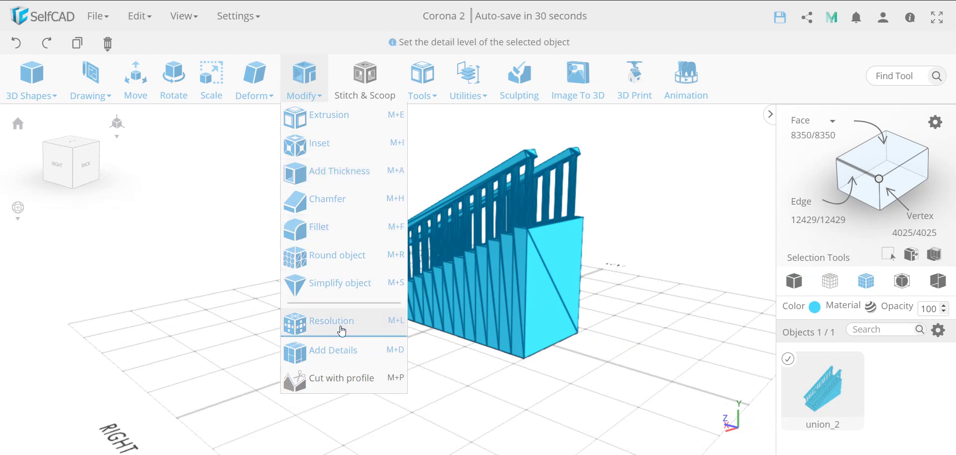
click(342, 331)
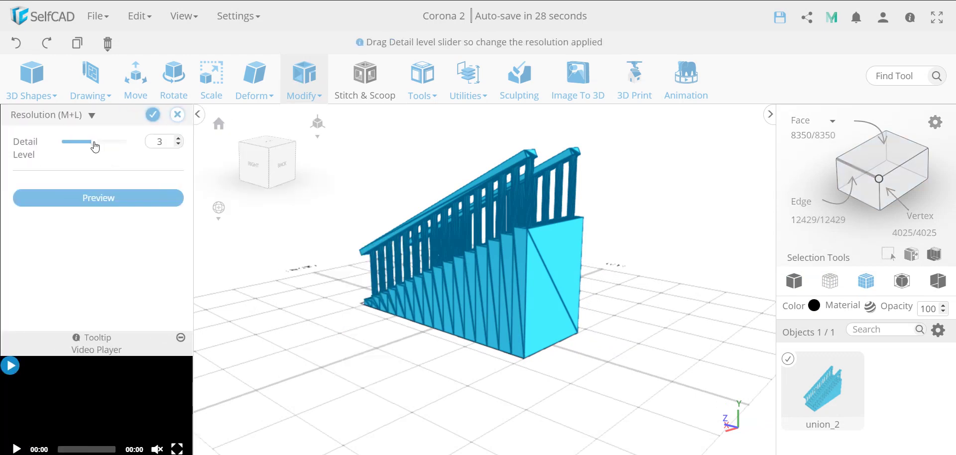
drag(95, 147, 39, 141)
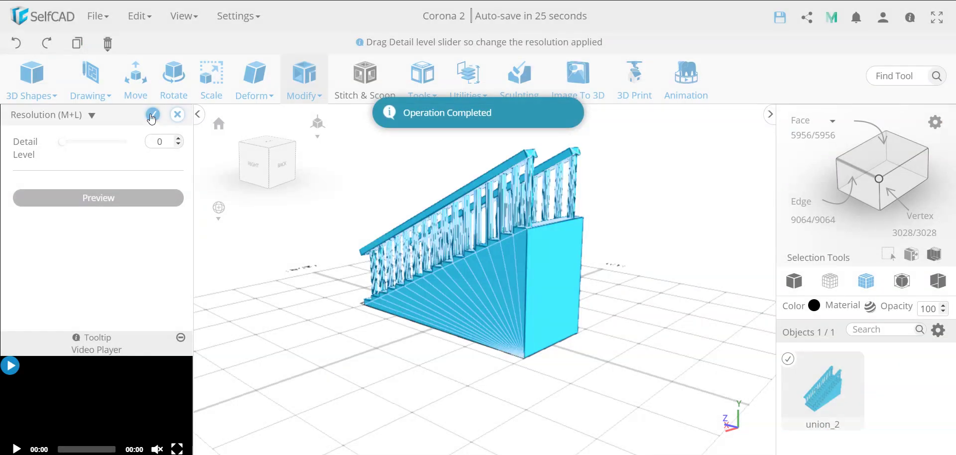
click(152, 115)
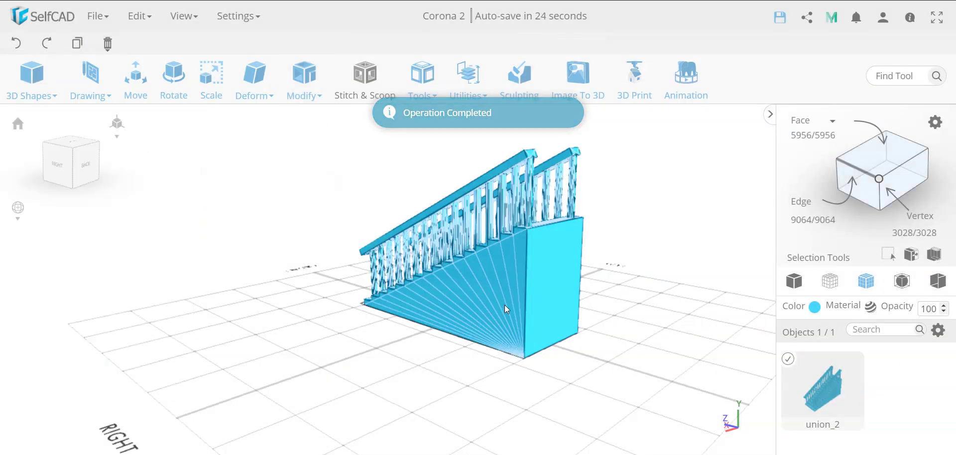
mouse_move(311, 87)
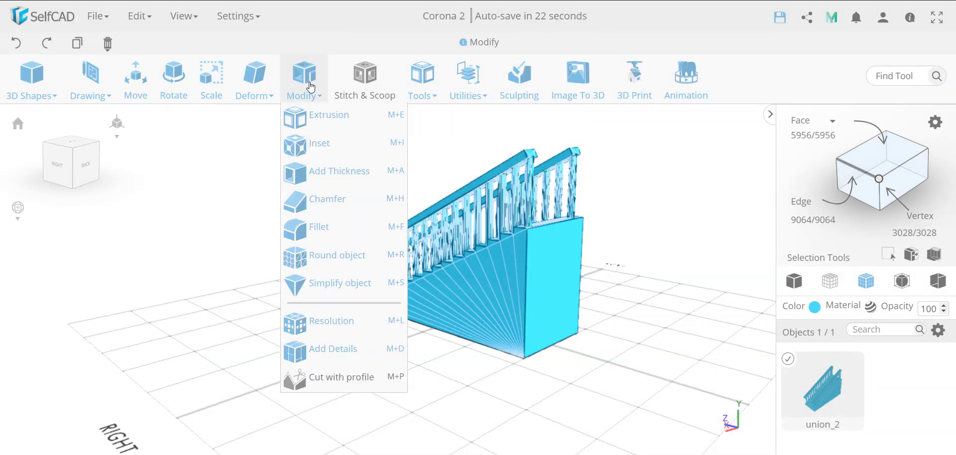
Use Add Details to insert edges across the end block's faces at a 25 mm offset
click(358, 348)
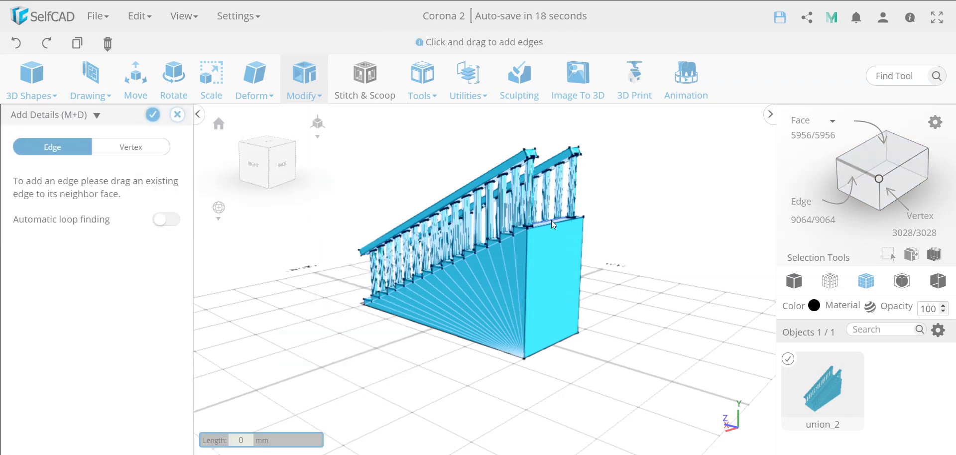
mouse_move(555, 226)
mouse_down()
mouse_move(565, 264)
mouse_move(549, 274)
mouse_move(553, 223)
mouse_up()
drag(558, 240, 558, 240)
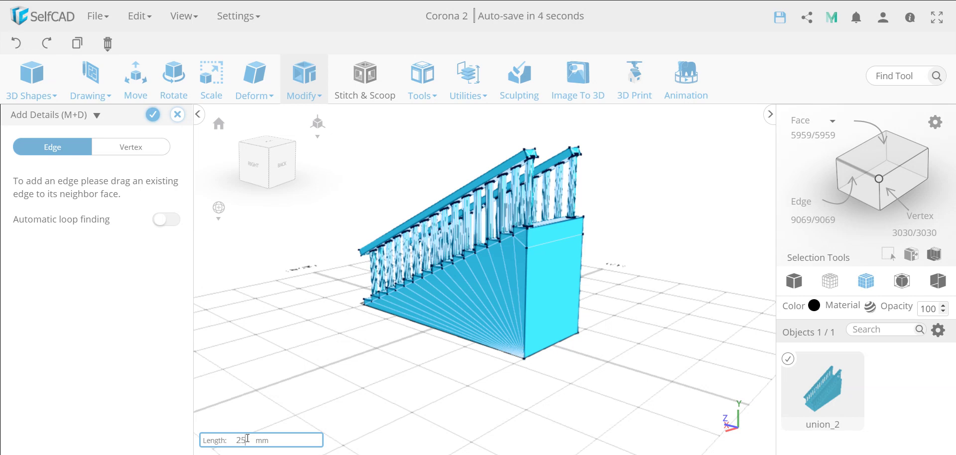
key(Return)
drag(315, 399, 714, 339)
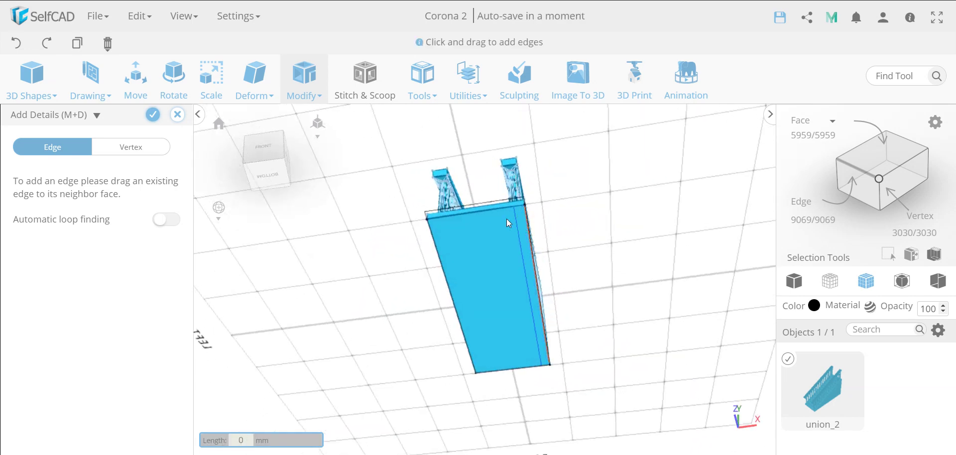
click(488, 224)
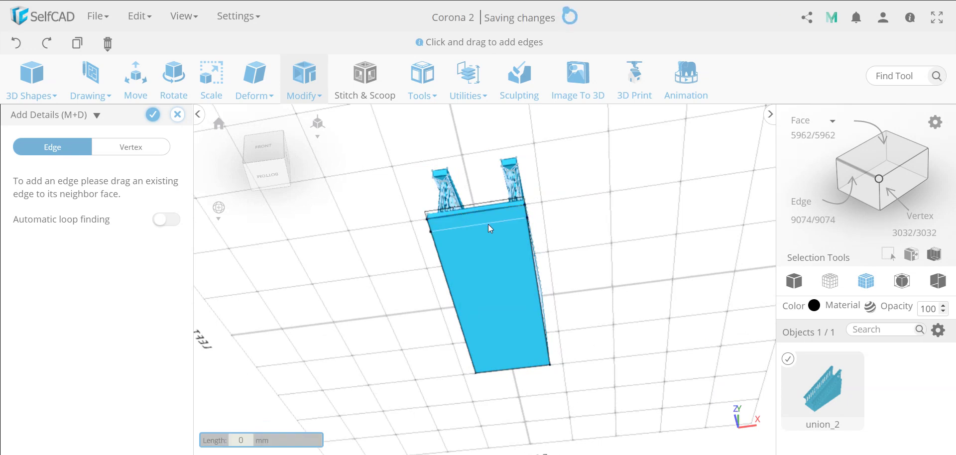
click(153, 116)
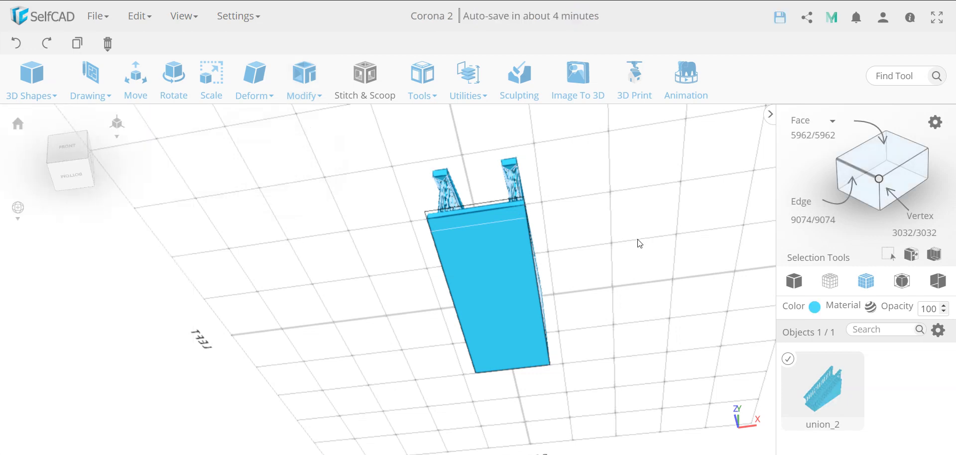
Snap the tall block's bottom edge up onto its top edge, then select the whole object
drag(639, 244, 223, 300)
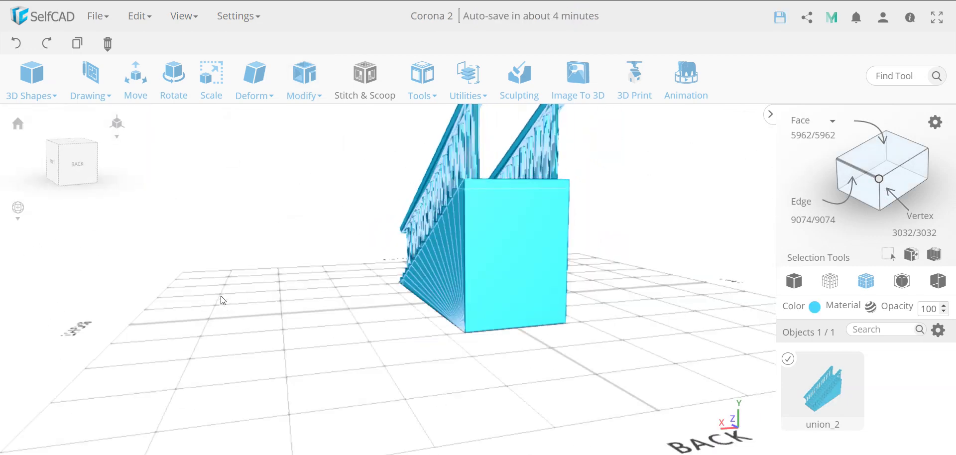
click(851, 172)
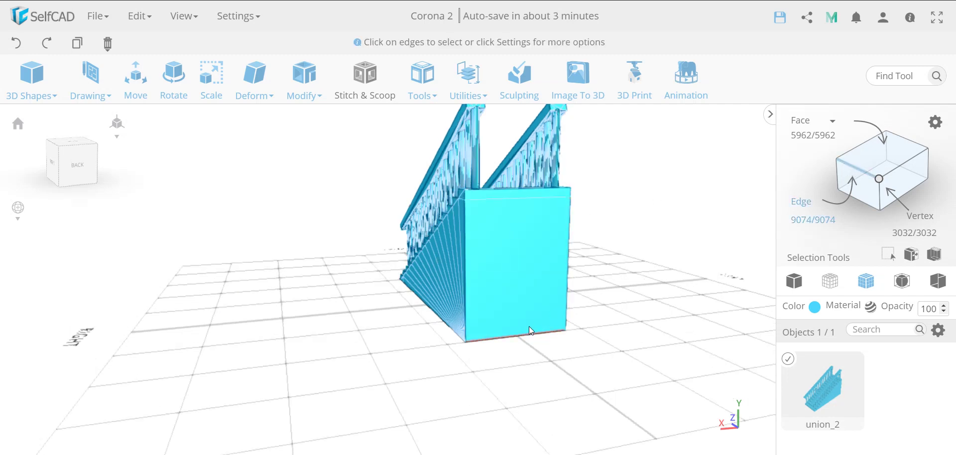
click(524, 339)
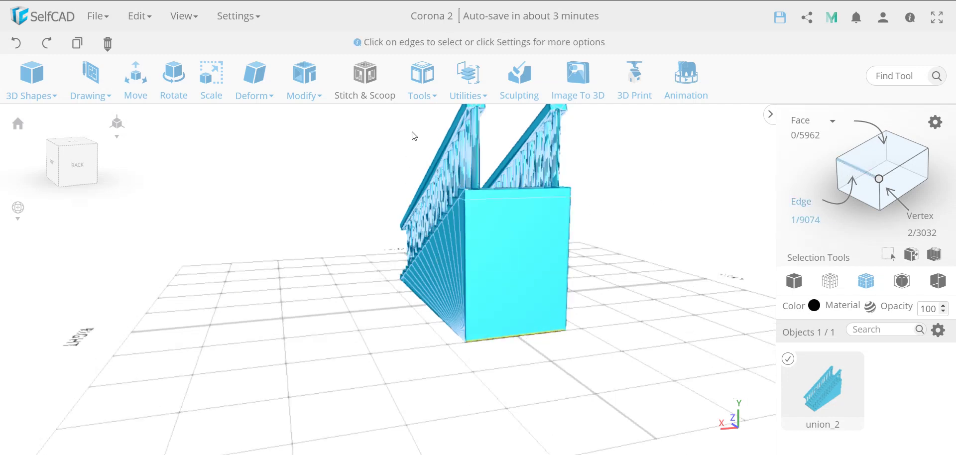
click(423, 90)
click(468, 90)
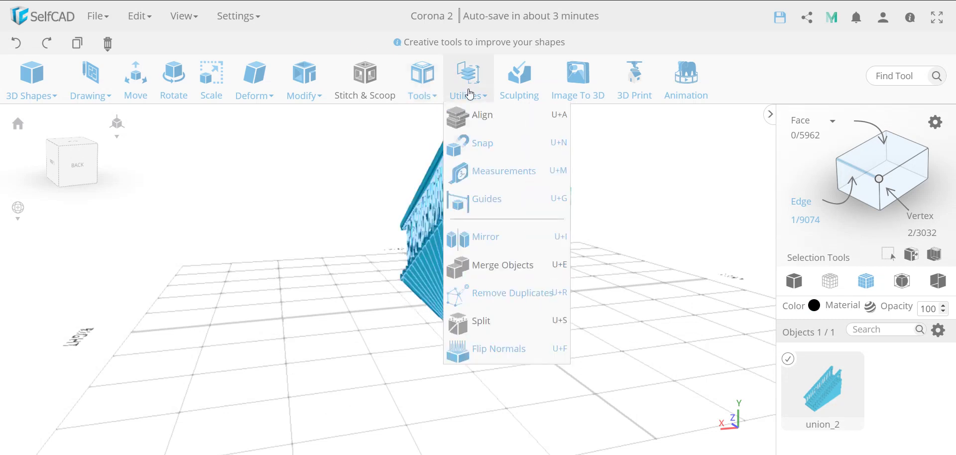
click(488, 143)
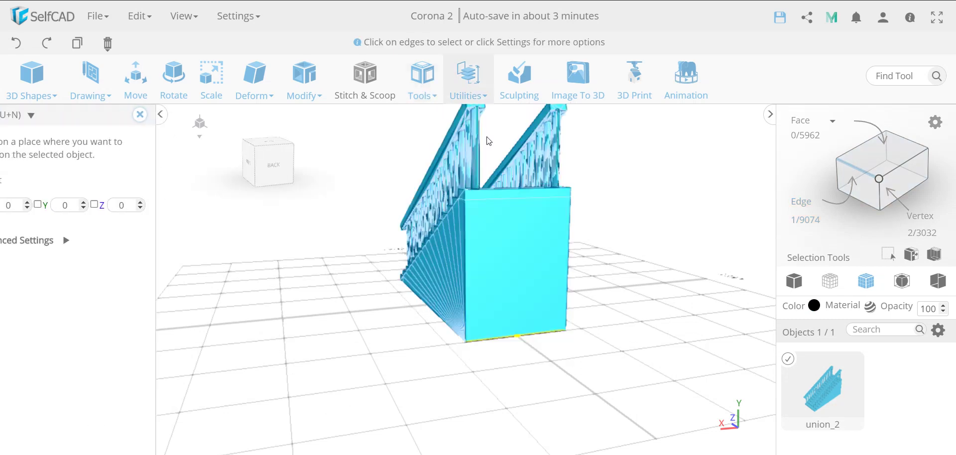
click(519, 198)
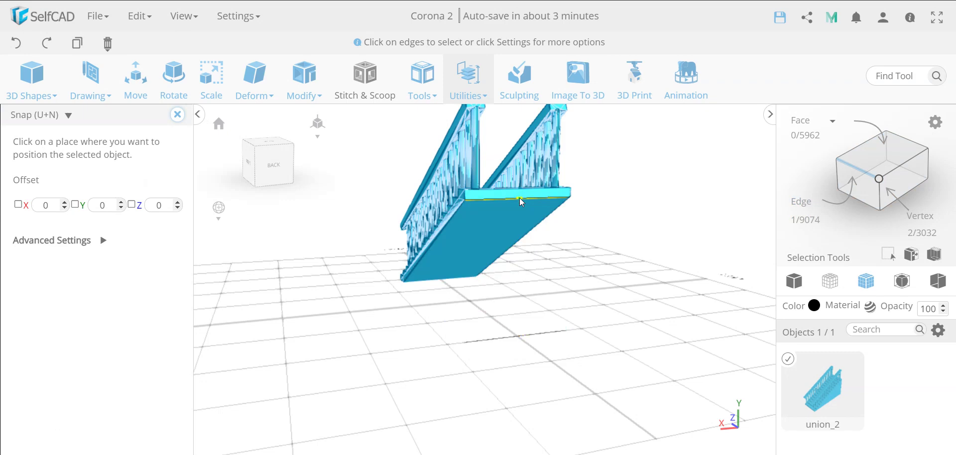
click(177, 114)
key(ctrl+a)
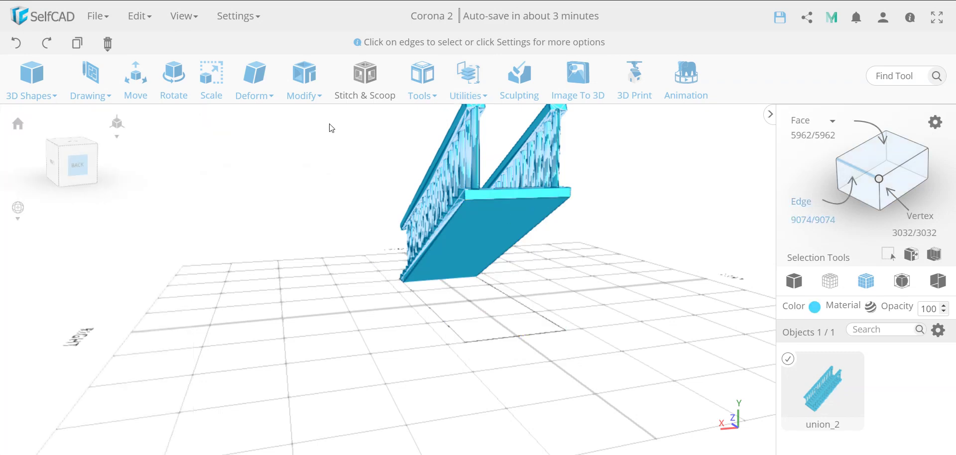
click(416, 83)
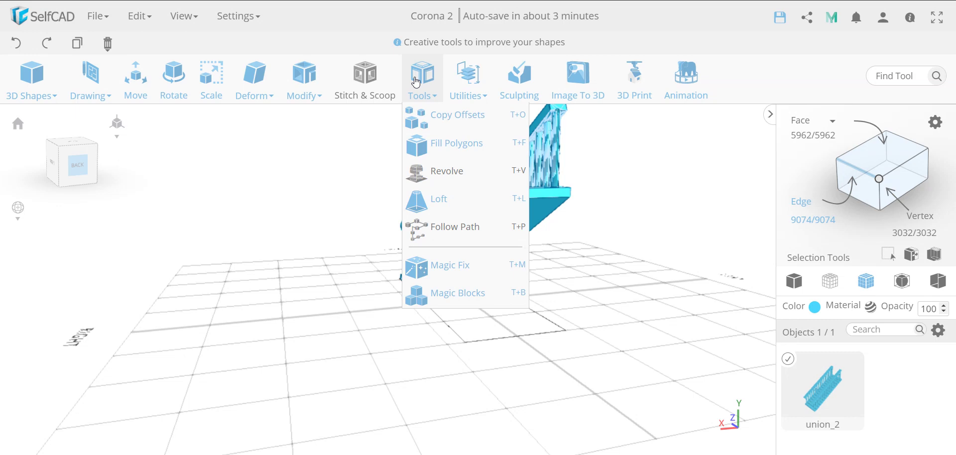
Run Remove Duplicates on union_2, leaving 5903 faces, 8985 edges and 3002 vertices
click(472, 81)
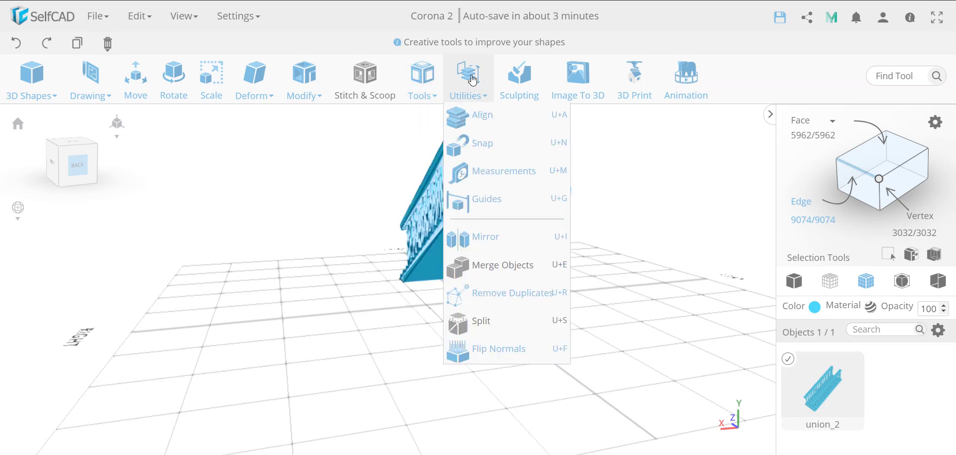
click(511, 293)
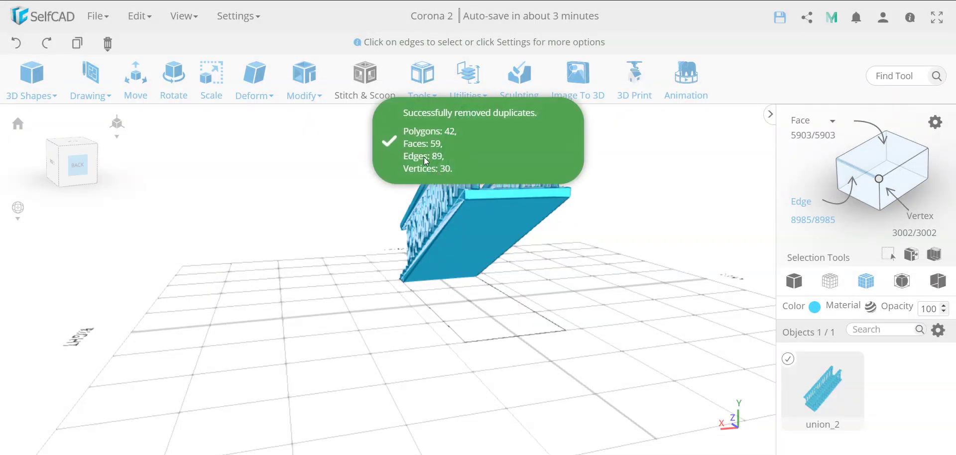
drag(333, 363, 506, 360)
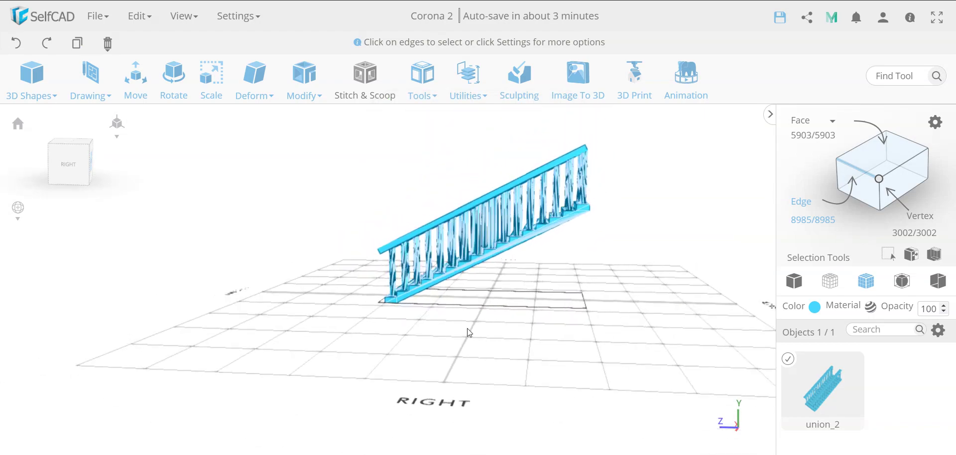
drag(531, 277, 478, 340)
drag(476, 338, 407, 339)
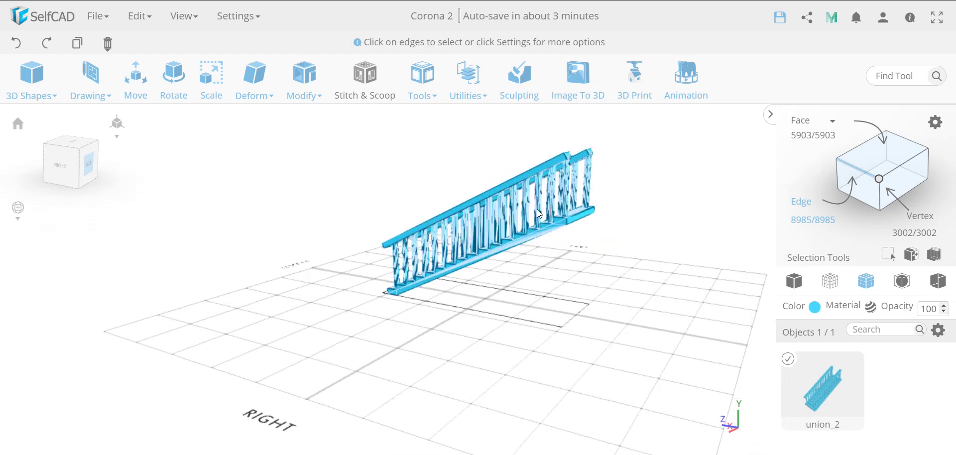
click(794, 280)
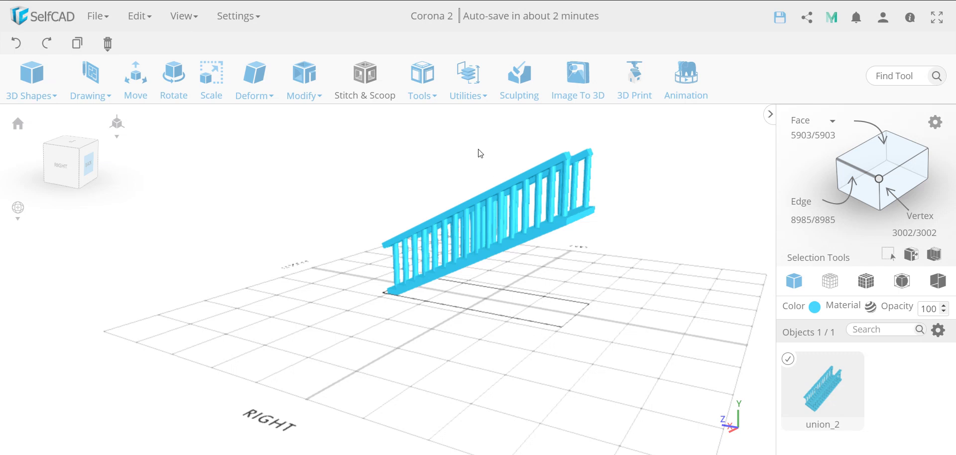
Snap the staircase flat onto the grid with Magnet on and a manual origin on the slab's top edge
click(478, 87)
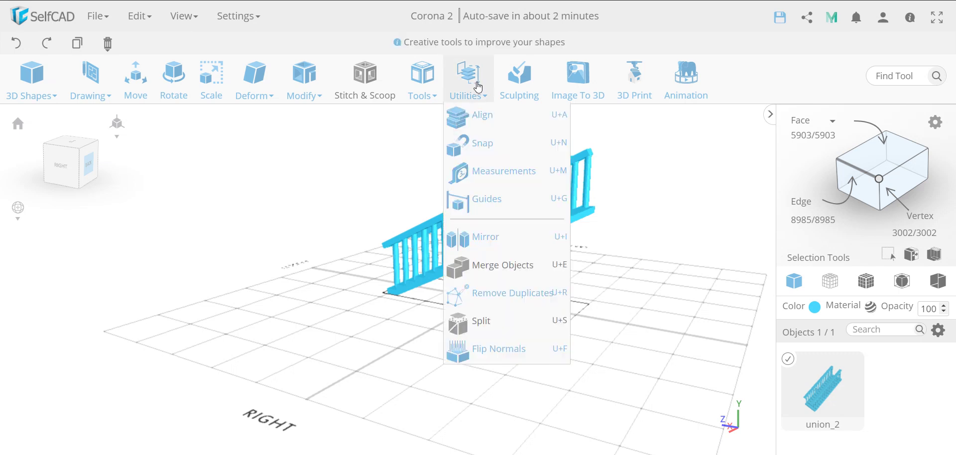
click(486, 141)
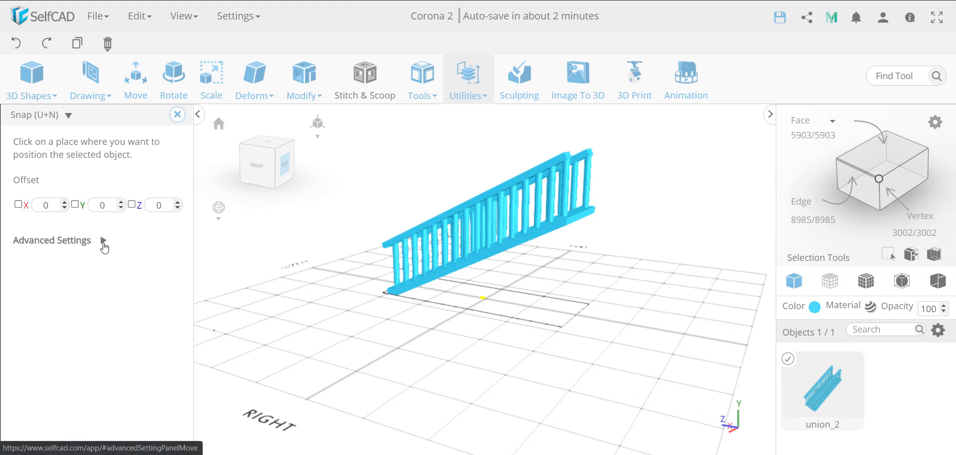
click(102, 241)
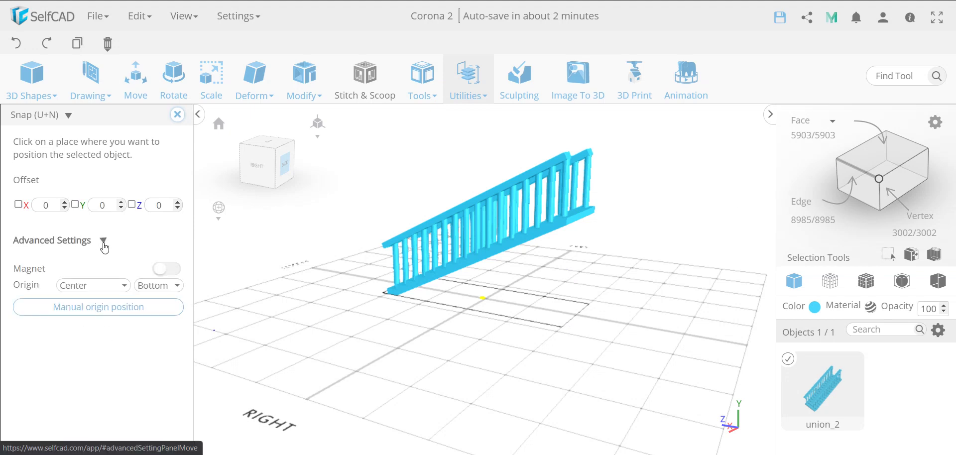
click(172, 271)
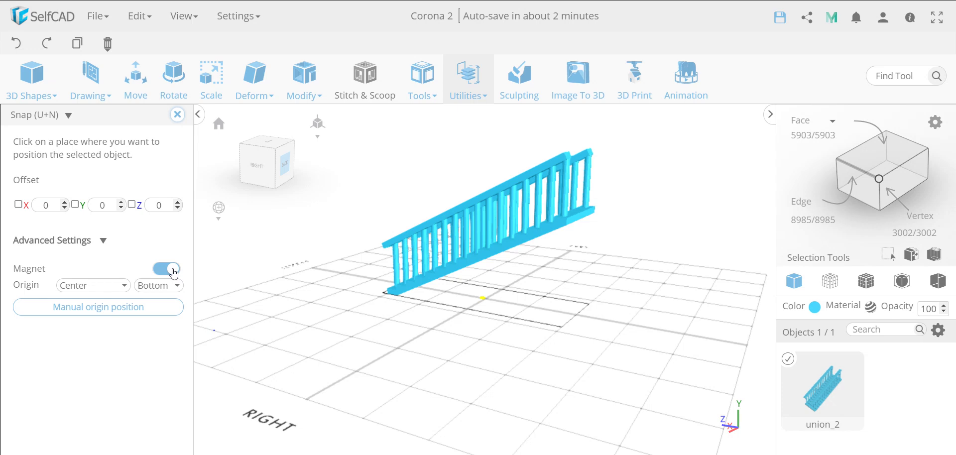
drag(548, 346, 411, 341)
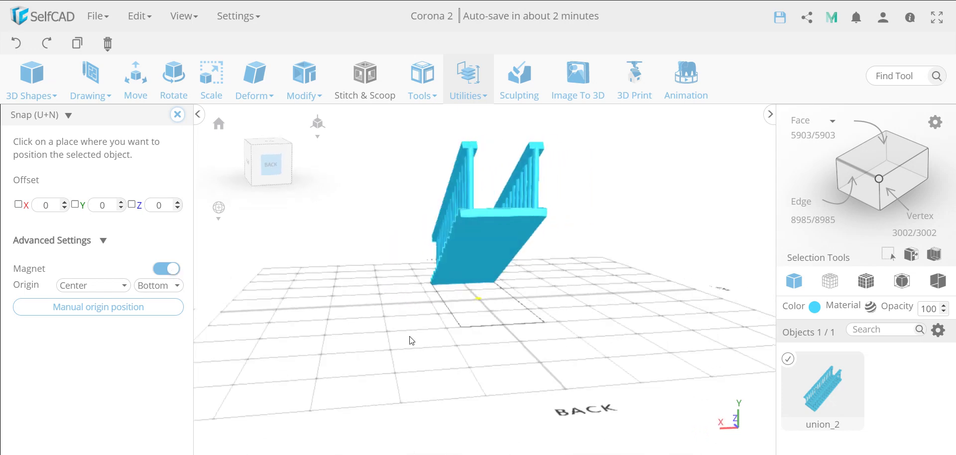
click(91, 307)
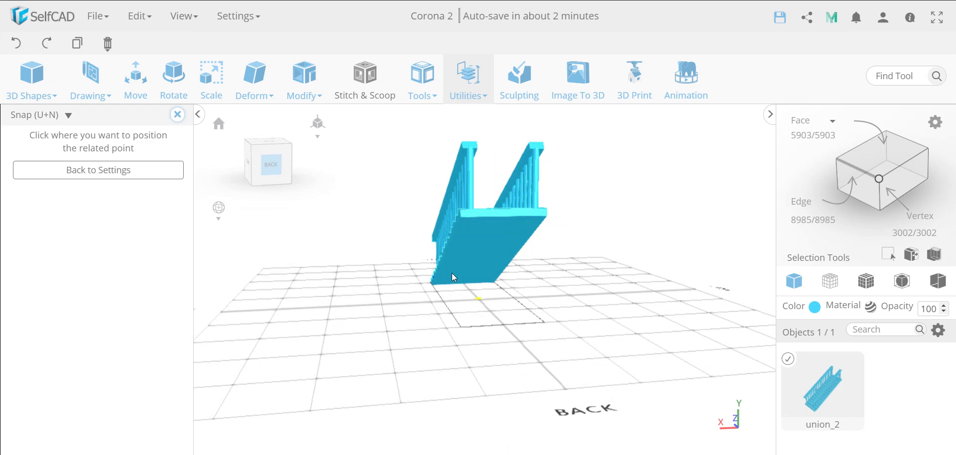
click(501, 218)
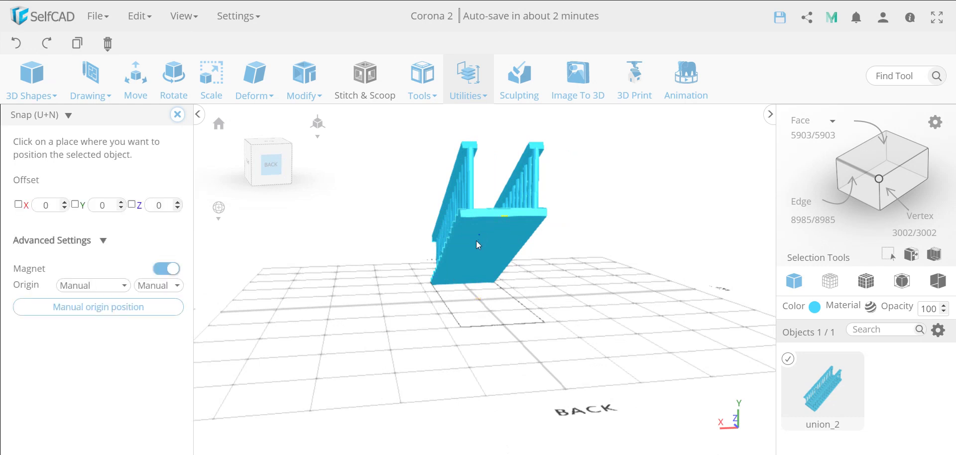
click(458, 330)
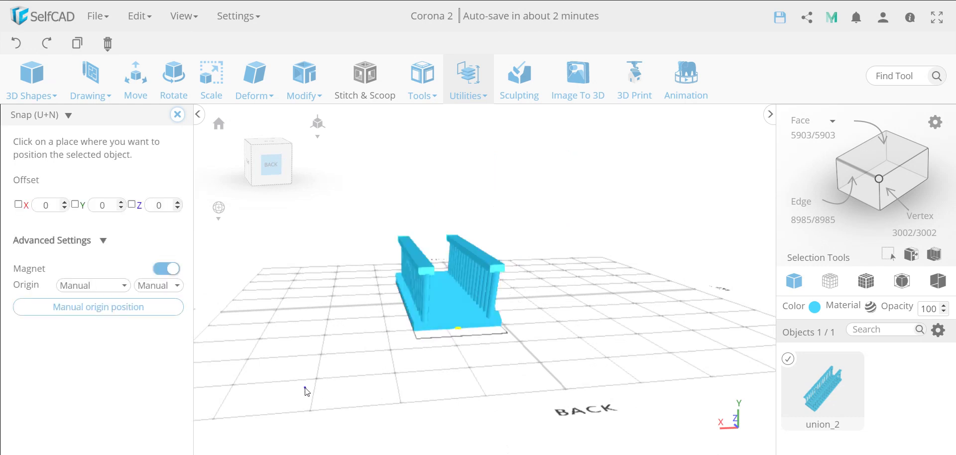
right_drag(314, 392, 530, 387)
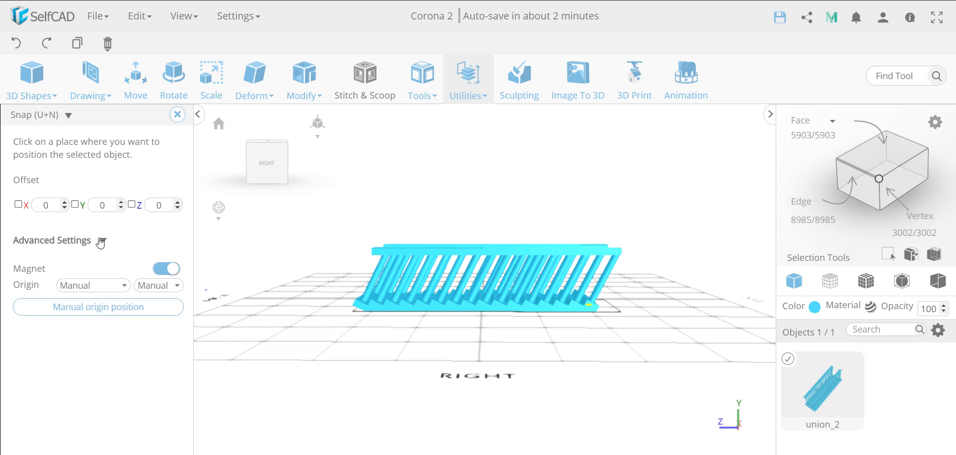
click(177, 115)
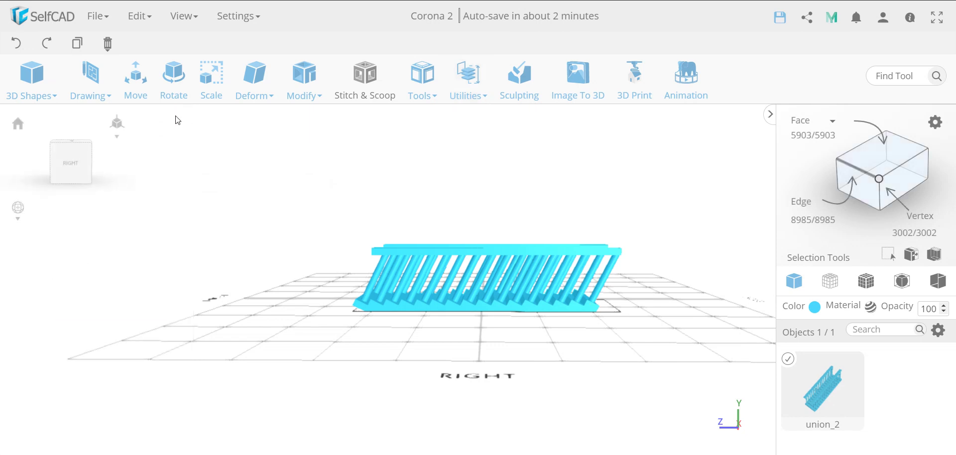
Drop a cube (mesh_39) and a cone (mesh_40) from 3D Shapes beside the staircase
scroll(290, 281, down, 3)
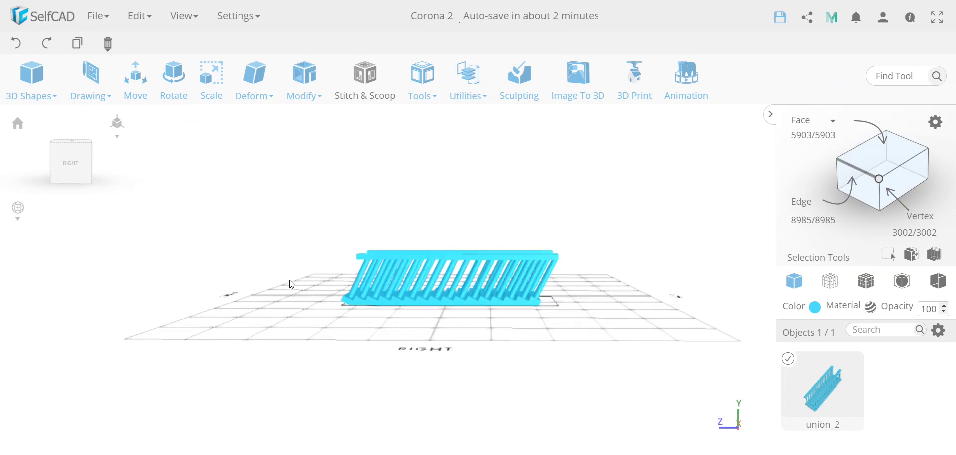
drag(560, 312, 418, 331)
mouse_move(15, 77)
drag(40, 140, 348, 306)
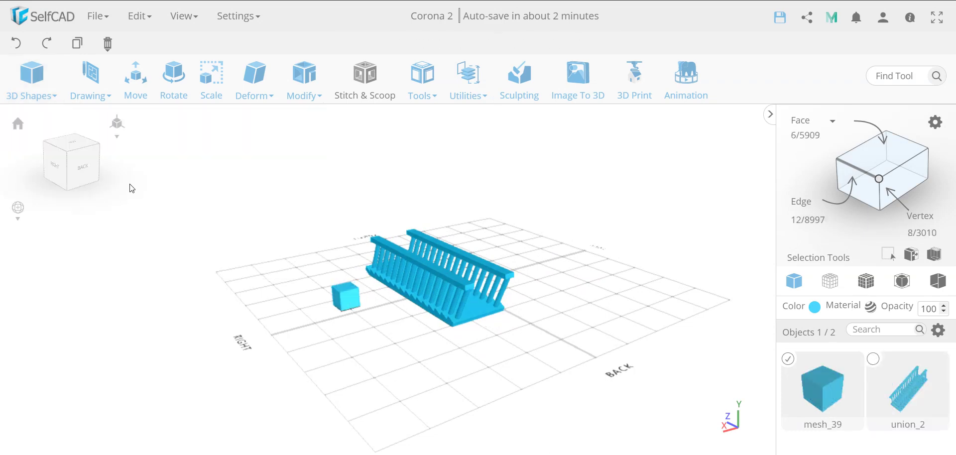
mouse_move(47, 87)
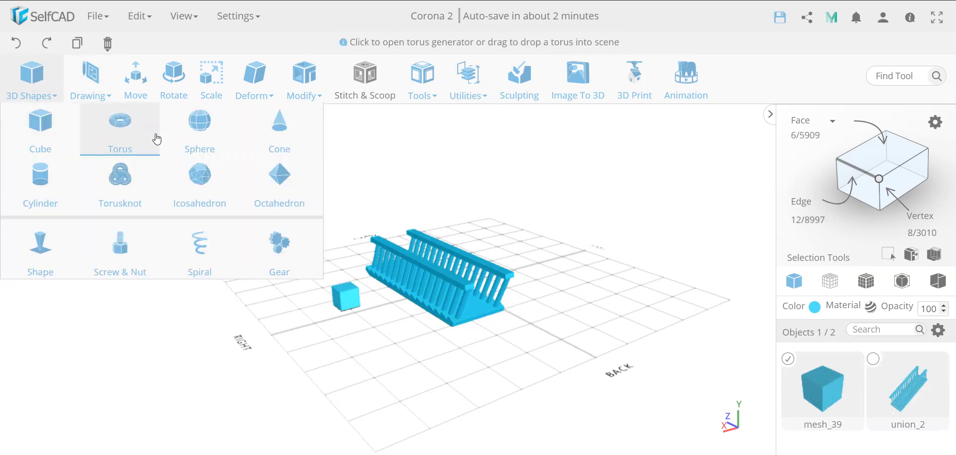
drag(281, 124, 374, 340)
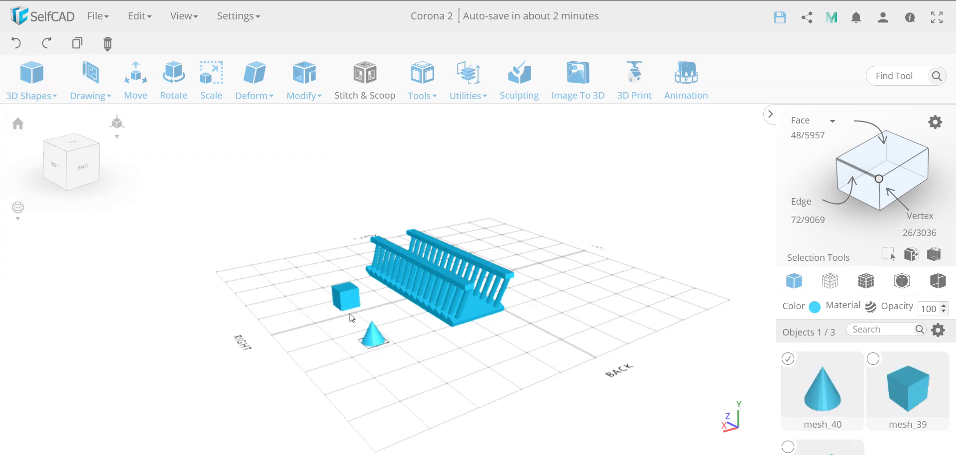
Start moving the cone and turn on Magnet in the advanced move settings
click(133, 87)
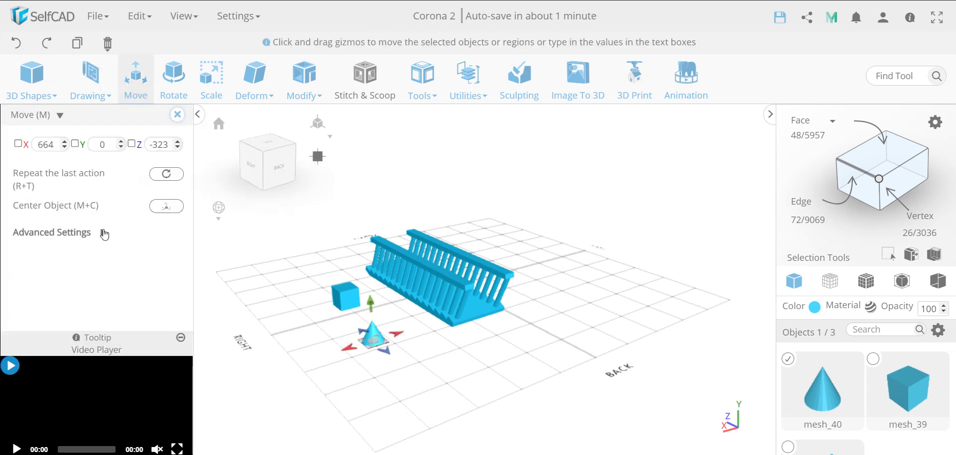
click(78, 232)
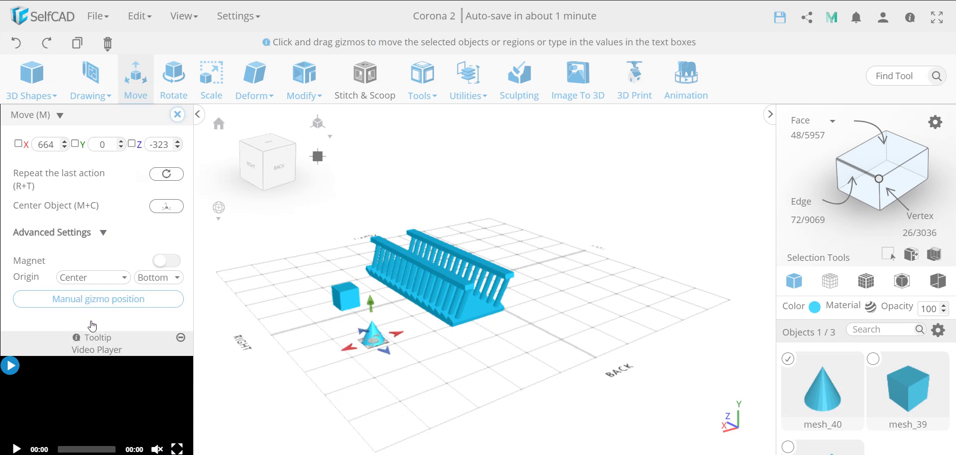
click(181, 337)
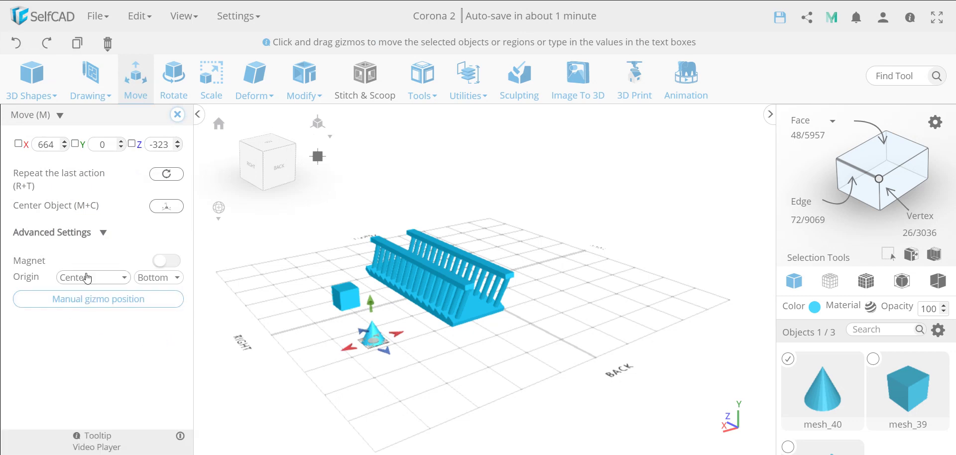
click(172, 266)
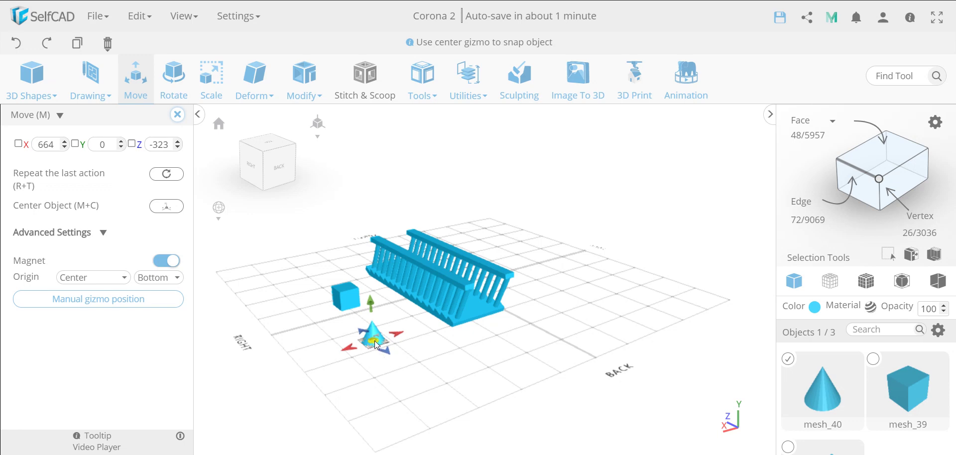
Drag the cone against the cube's side face, placing it at 600, 0, 0
drag(377, 345, 352, 304)
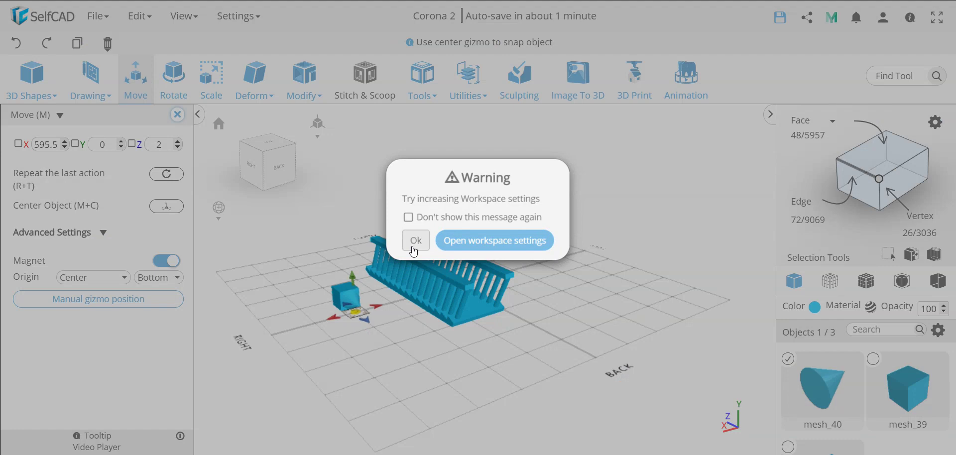
click(414, 241)
scroll(348, 301, up, 5)
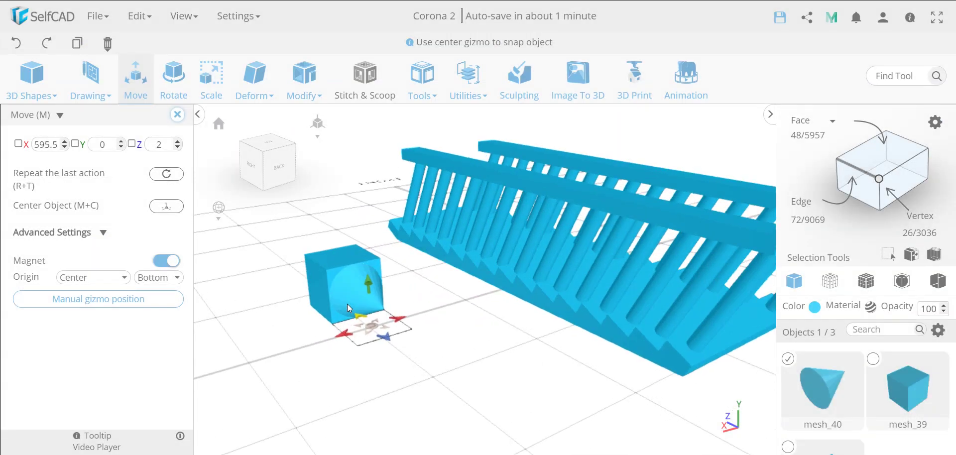
drag(307, 373, 462, 341)
drag(414, 382, 374, 377)
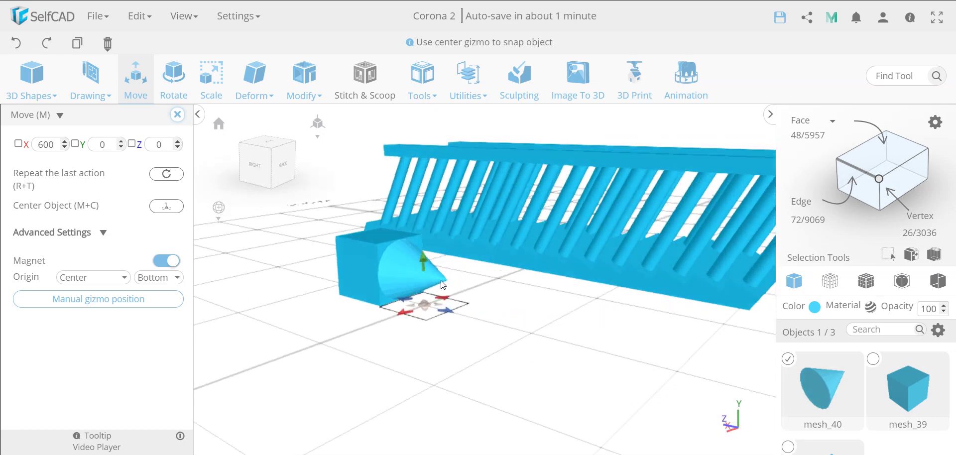
Set a manual move handle on the cone's tip, drag it toward the cube, and silence the warning
click(127, 301)
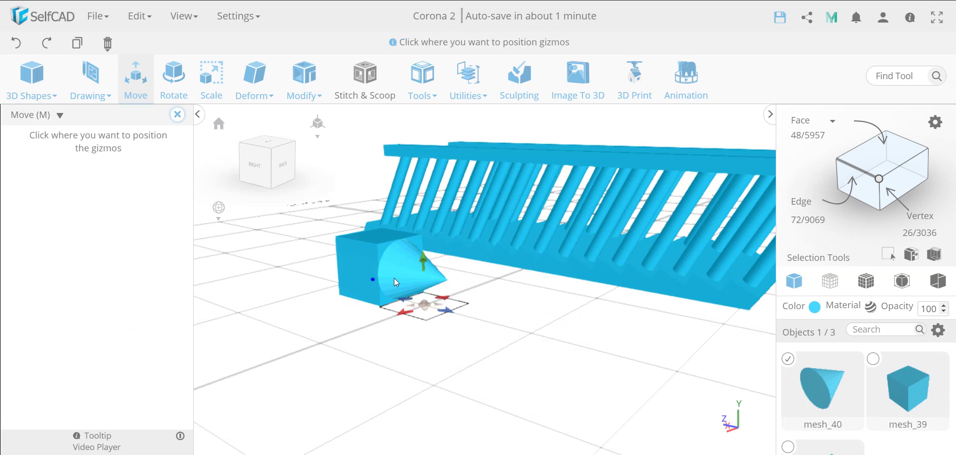
click(444, 283)
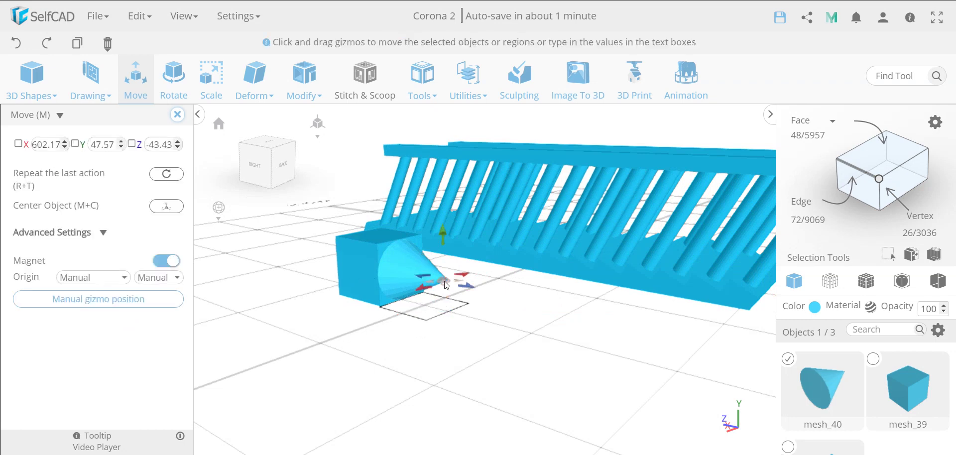
drag(445, 284, 427, 291)
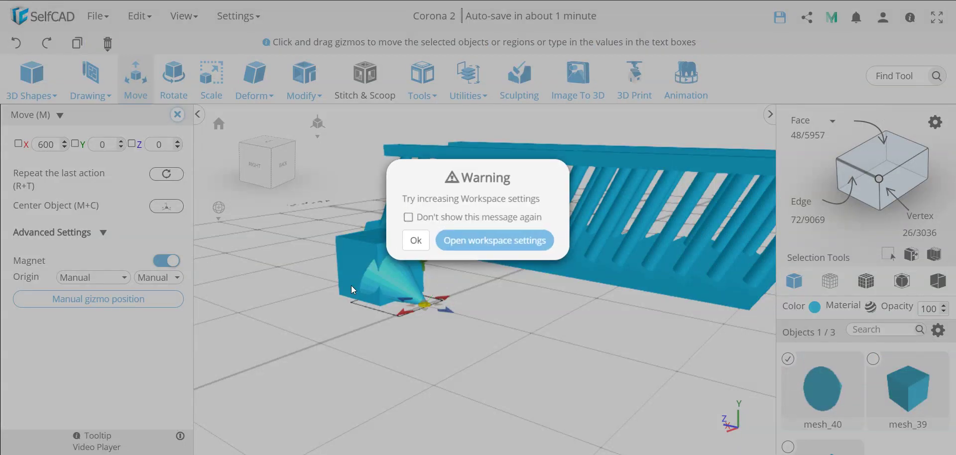
click(408, 218)
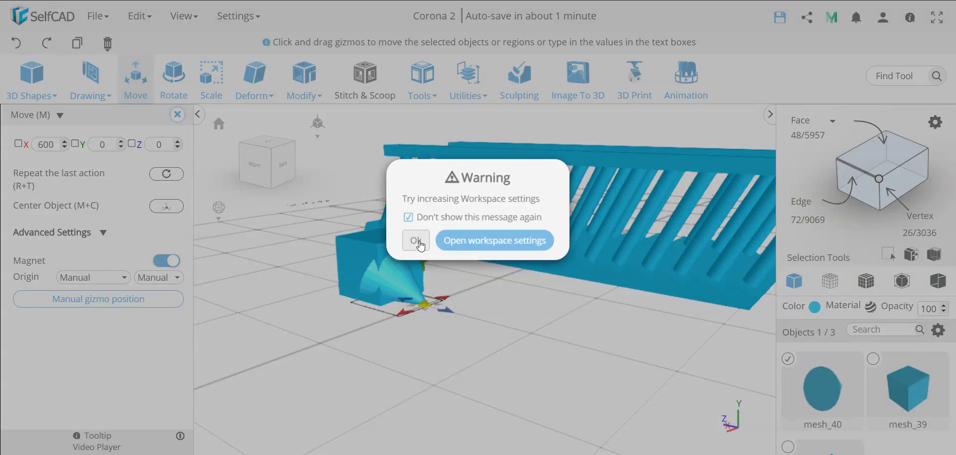
click(416, 241)
Reposition the handle exactly on the cone tip and snap it onto the cube face at 575.28, 15.23, 52
click(94, 299)
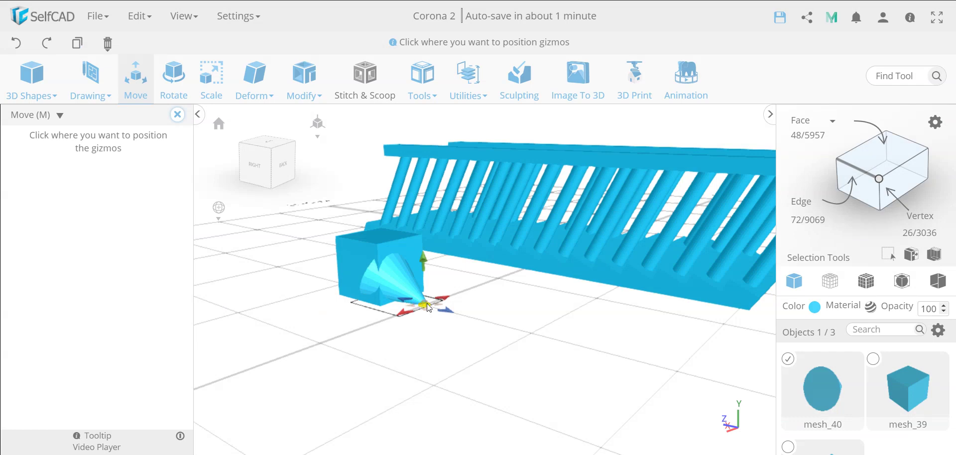
scroll(428, 308, up, 5)
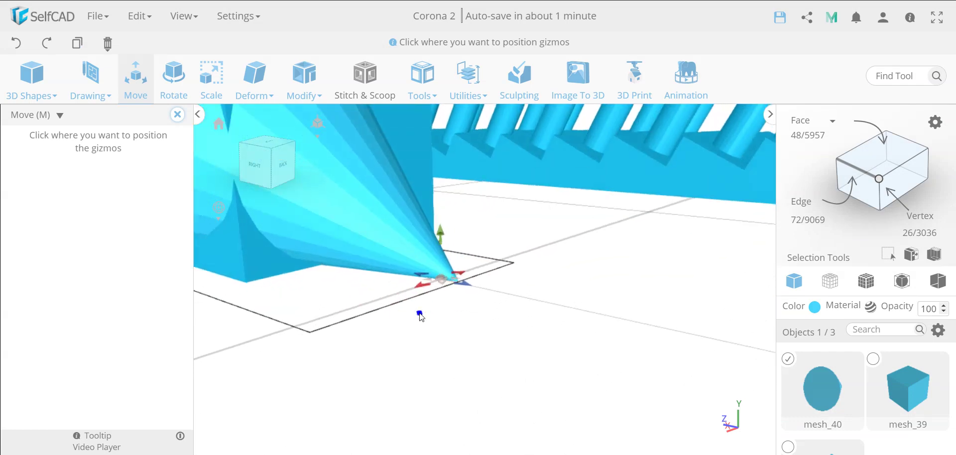
mouse_move(497, 320)
mouse_down()
mouse_move(463, 320)
mouse_move(489, 325)
mouse_up()
click(489, 325)
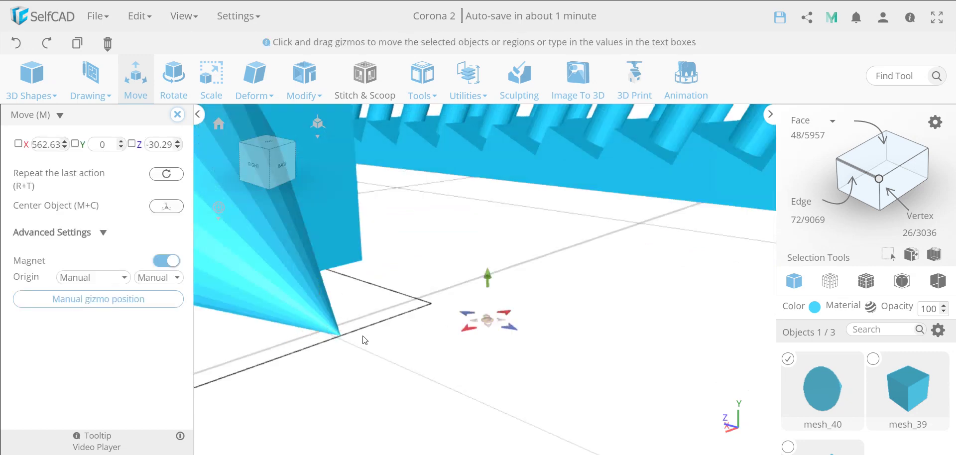
click(145, 301)
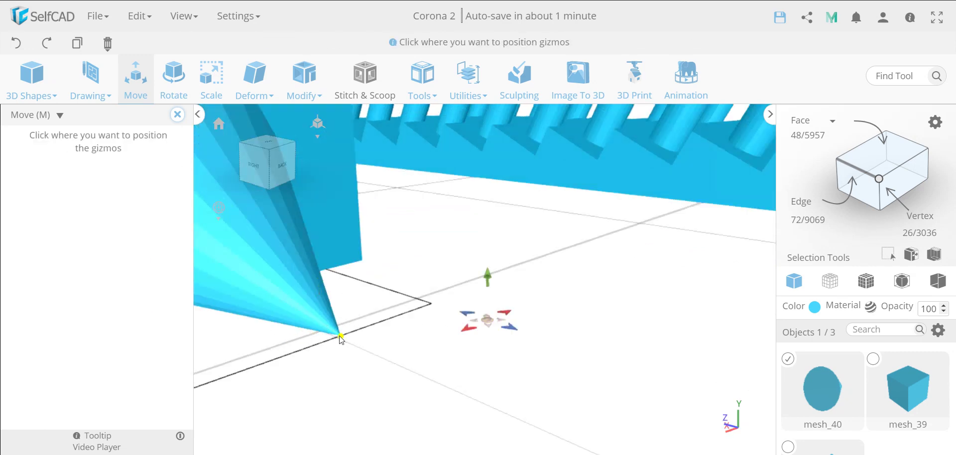
click(340, 337)
drag(339, 336, 294, 236)
scroll(295, 236, down, 10)
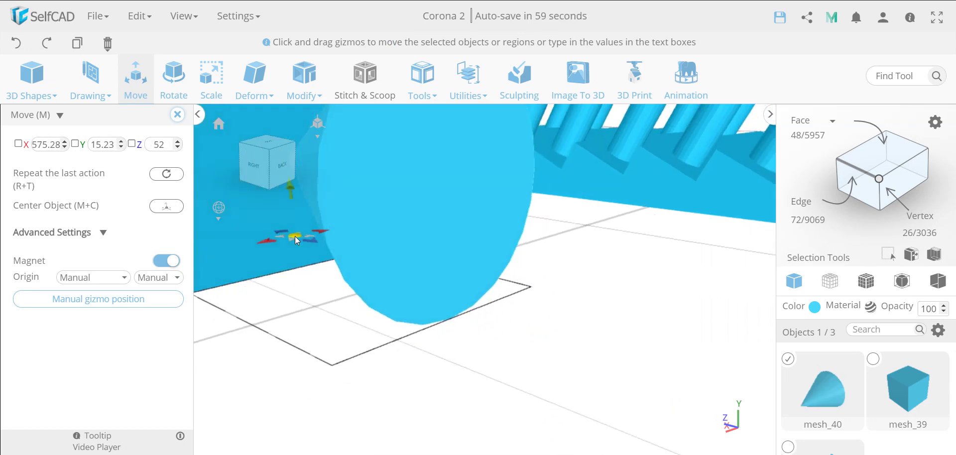
drag(348, 305, 374, 305)
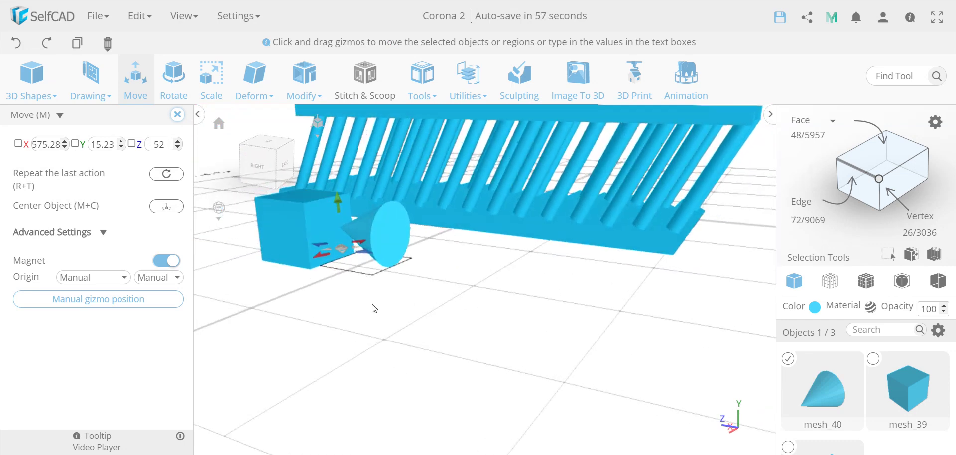
click(177, 114)
click(332, 306)
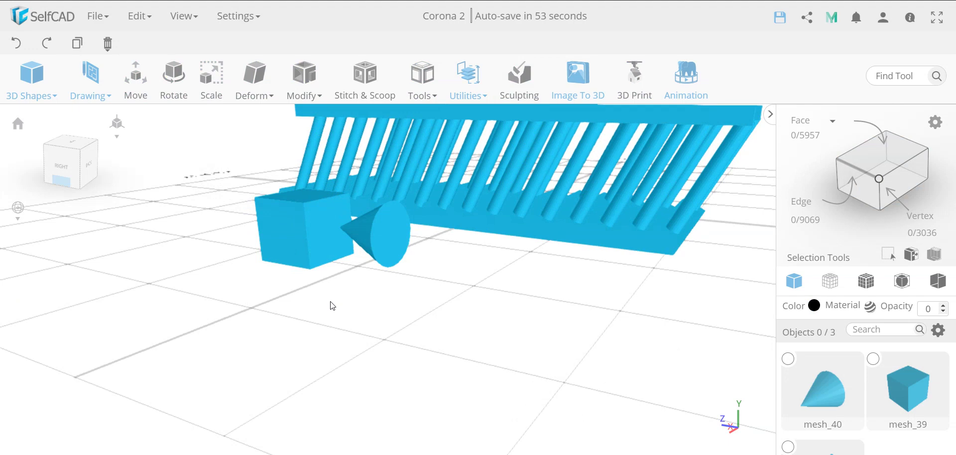
scroll(333, 306, down, 5)
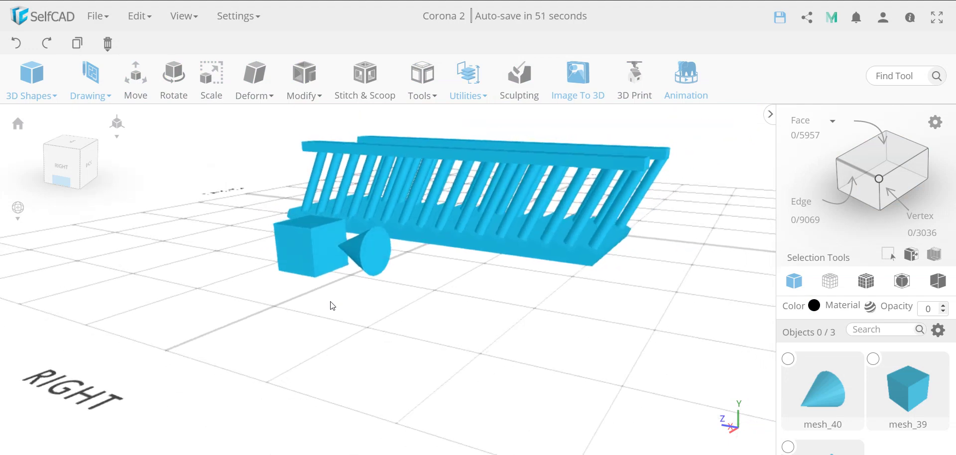
scroll(332, 305, down, 2)
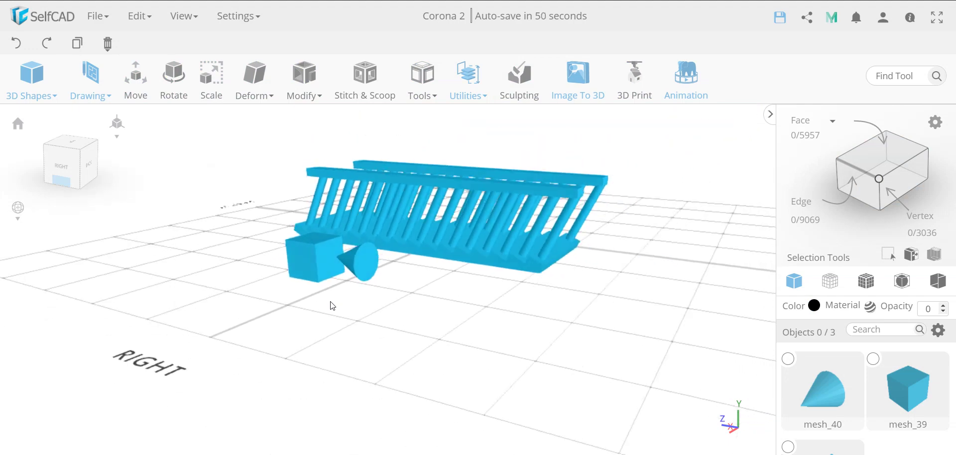
click(472, 95)
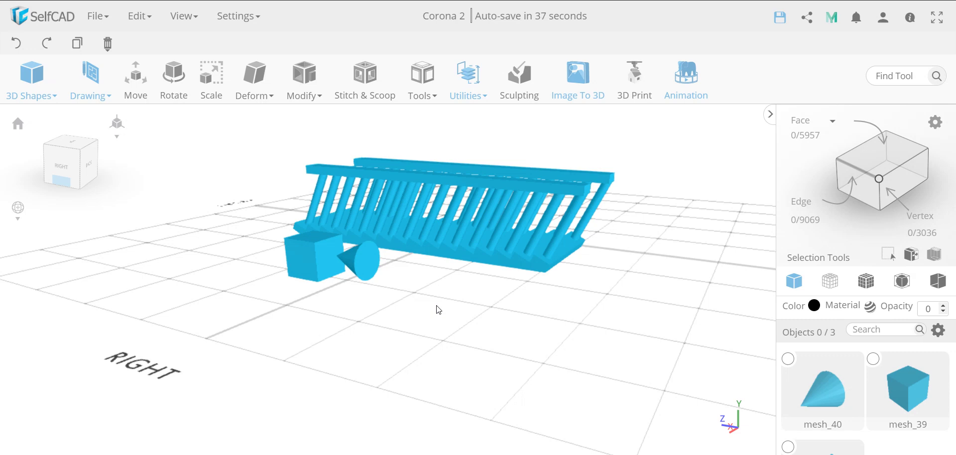
drag(393, 288, 475, 294)
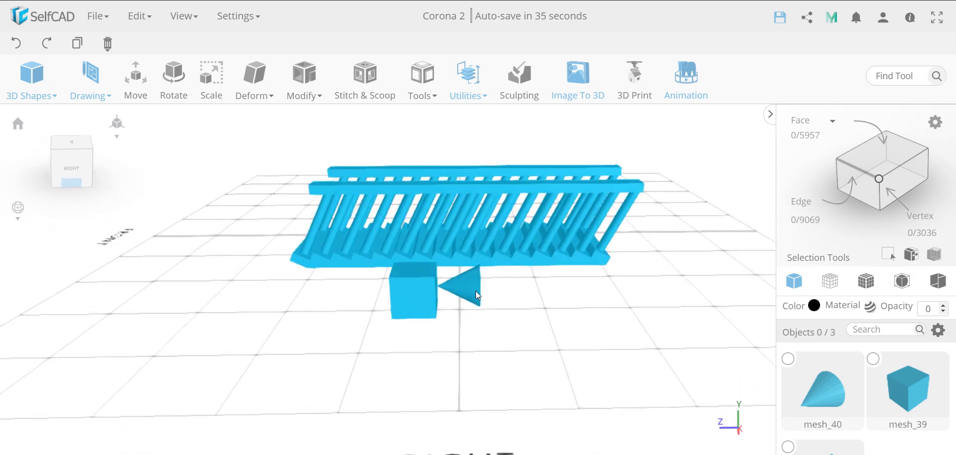
scroll(438, 252, up, 5)
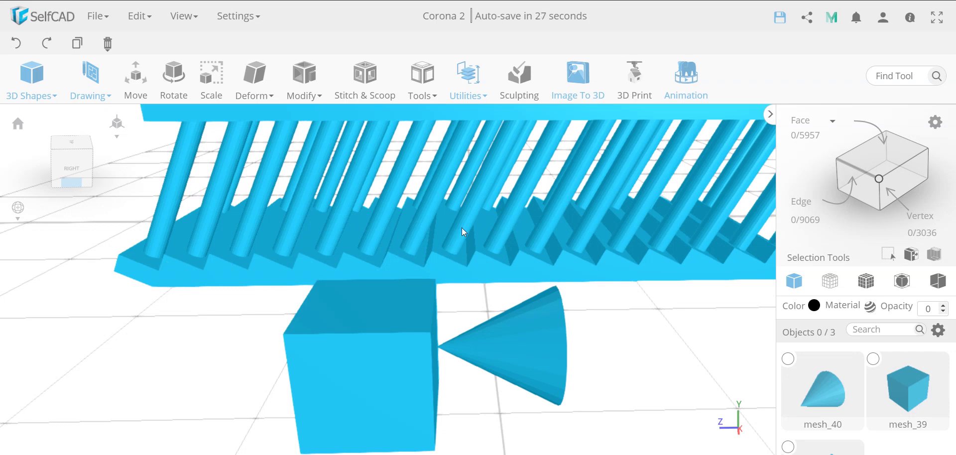
scroll(462, 228, down, 5)
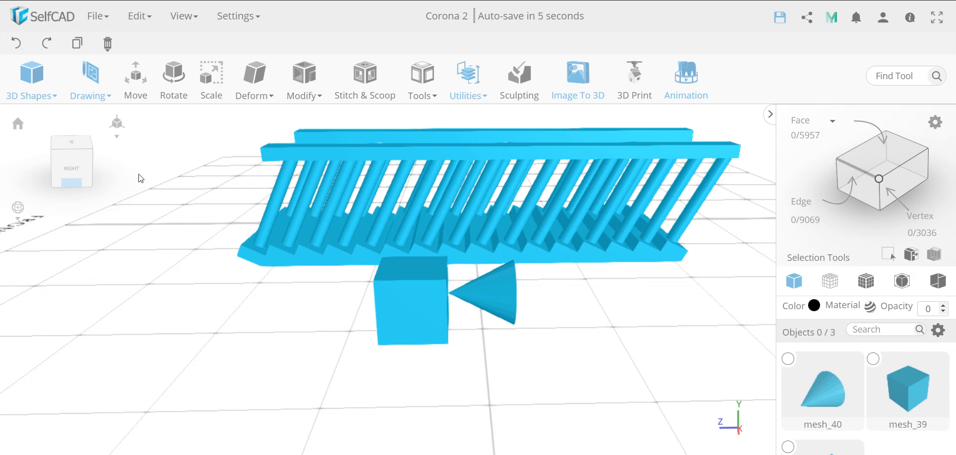
click(87, 82)
scroll(667, 282, down, 5)
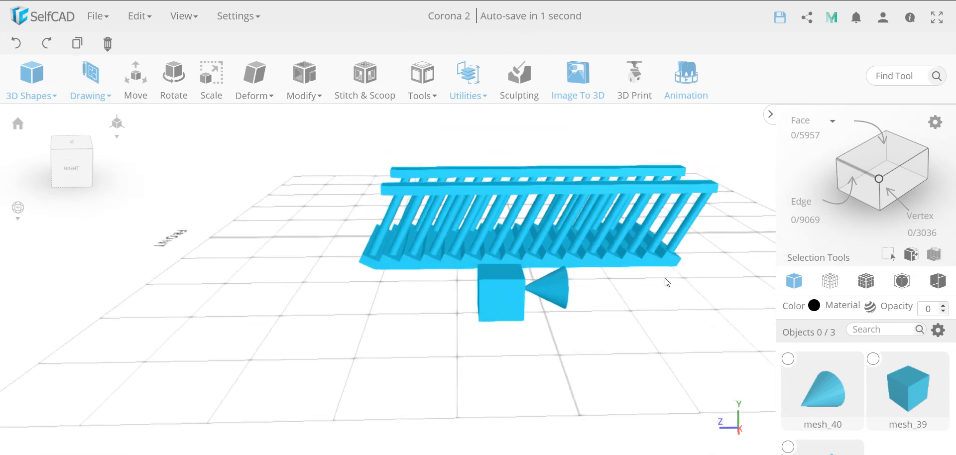